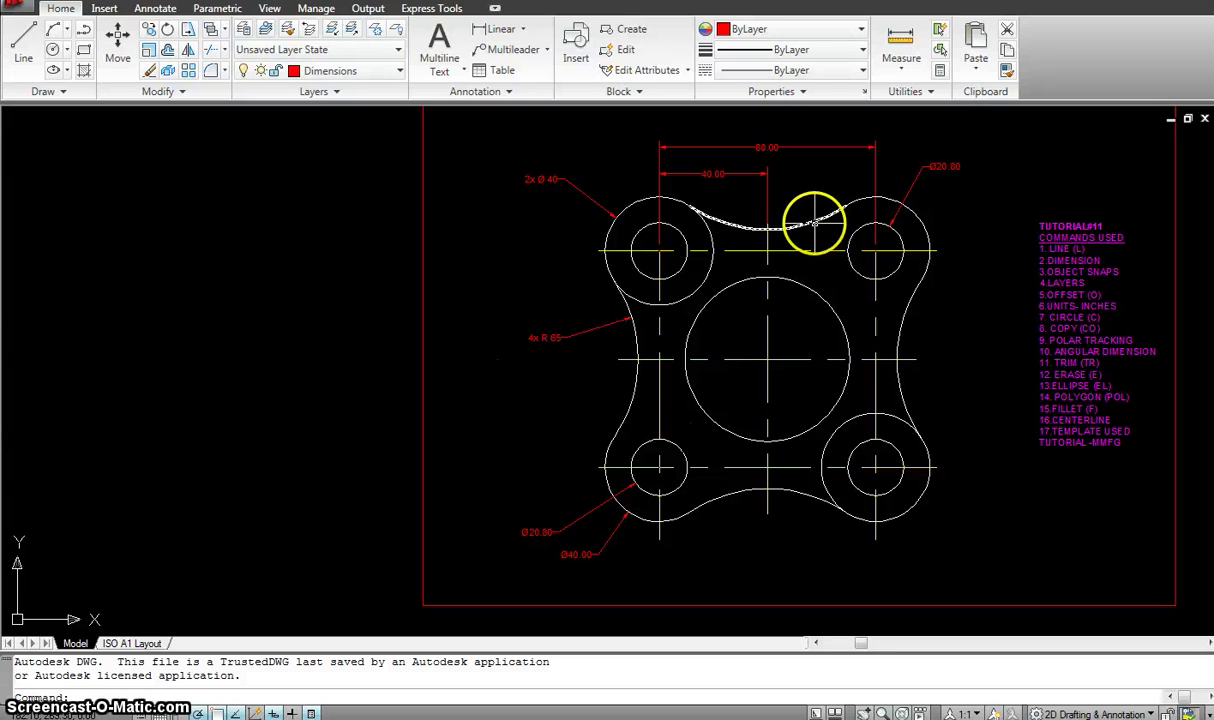
click(813, 225)
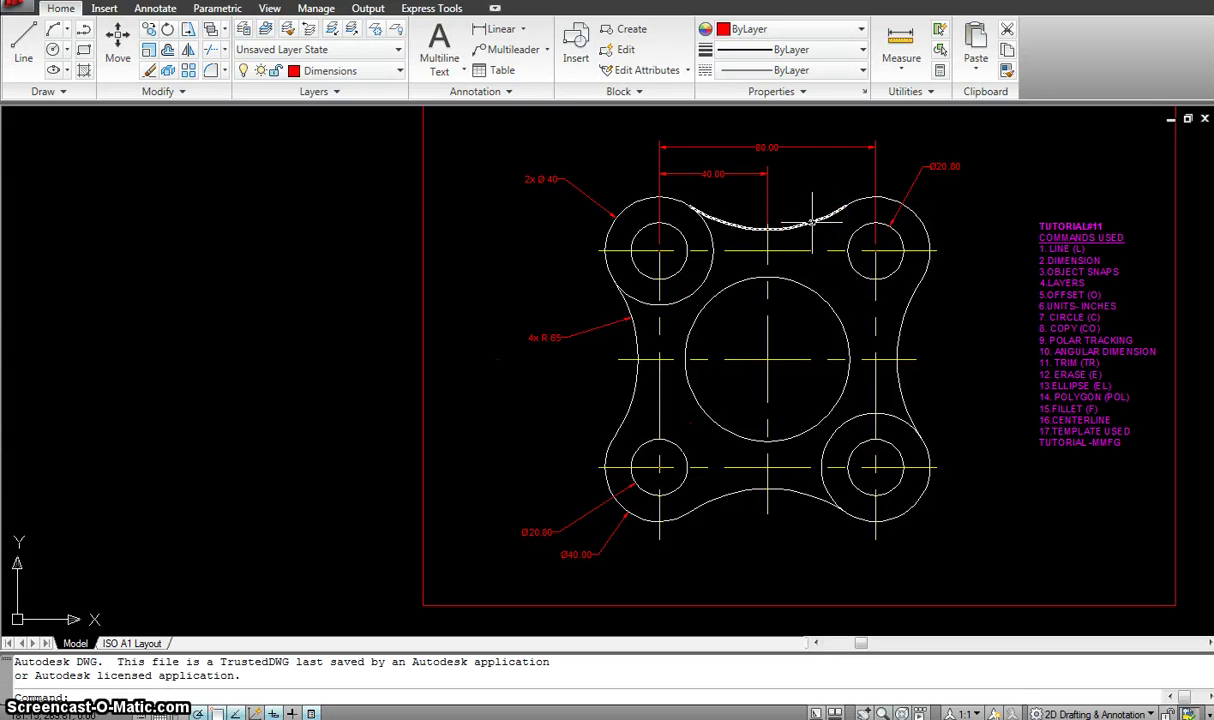
click(811, 222)
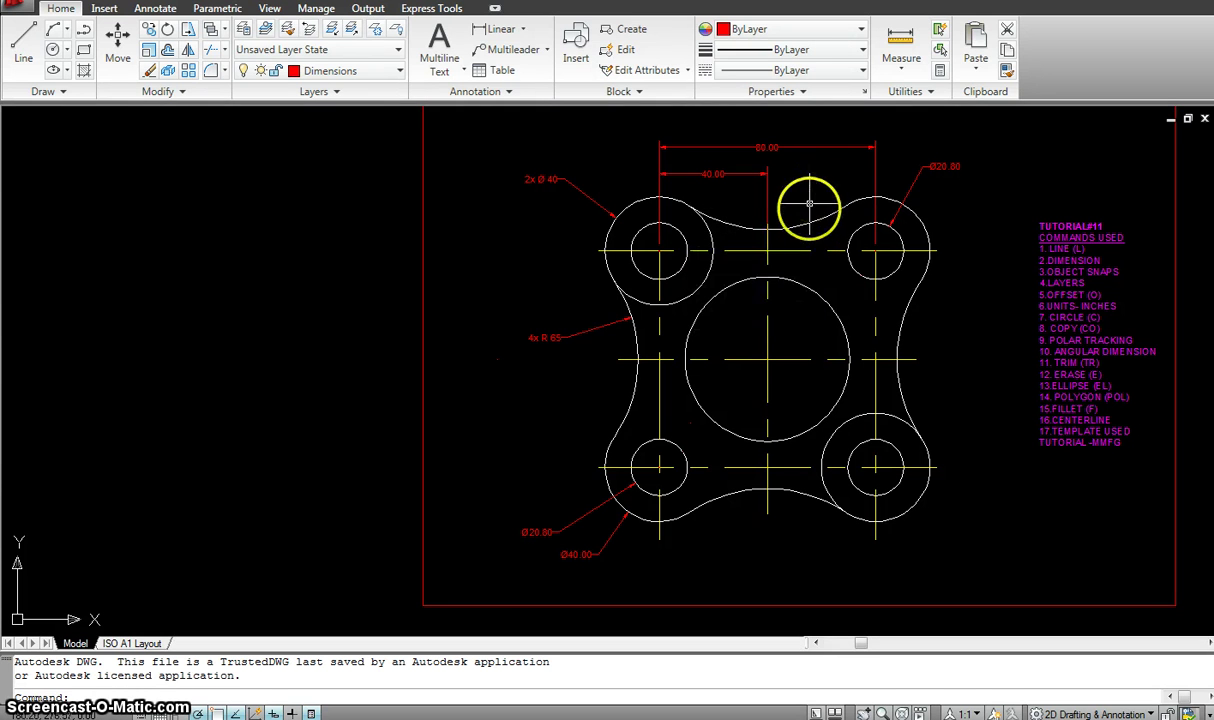
click(737, 244)
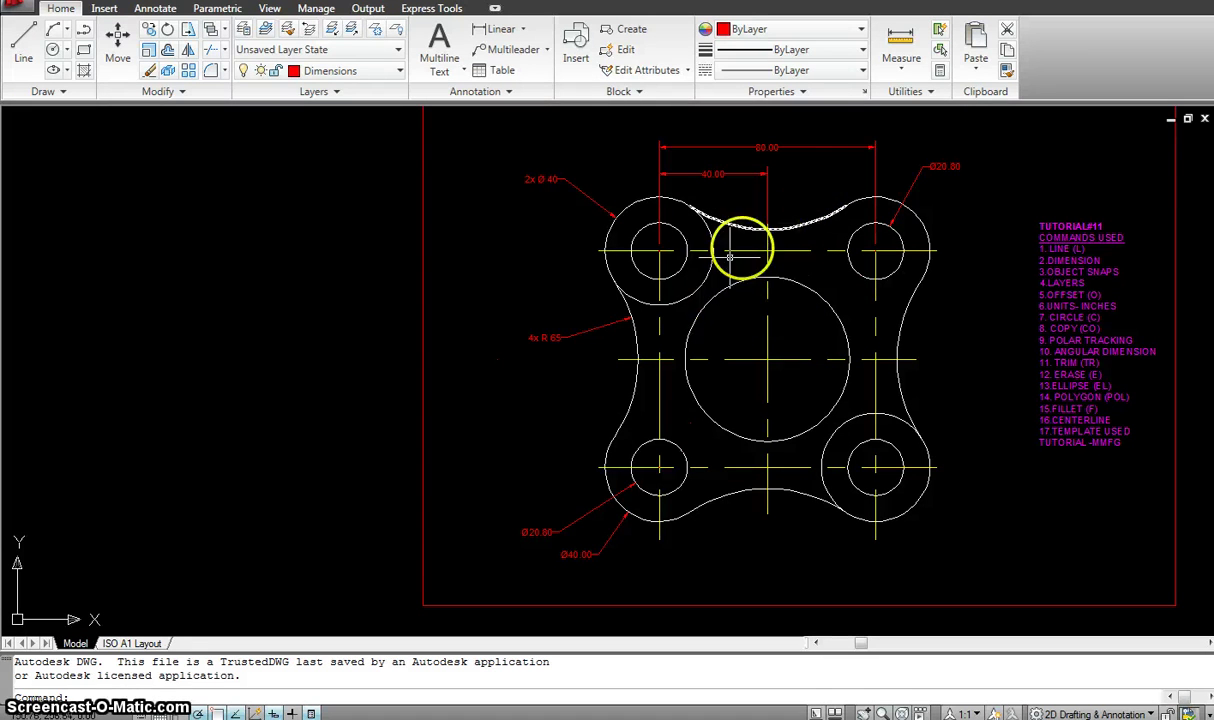
click(664, 312)
click(632, 344)
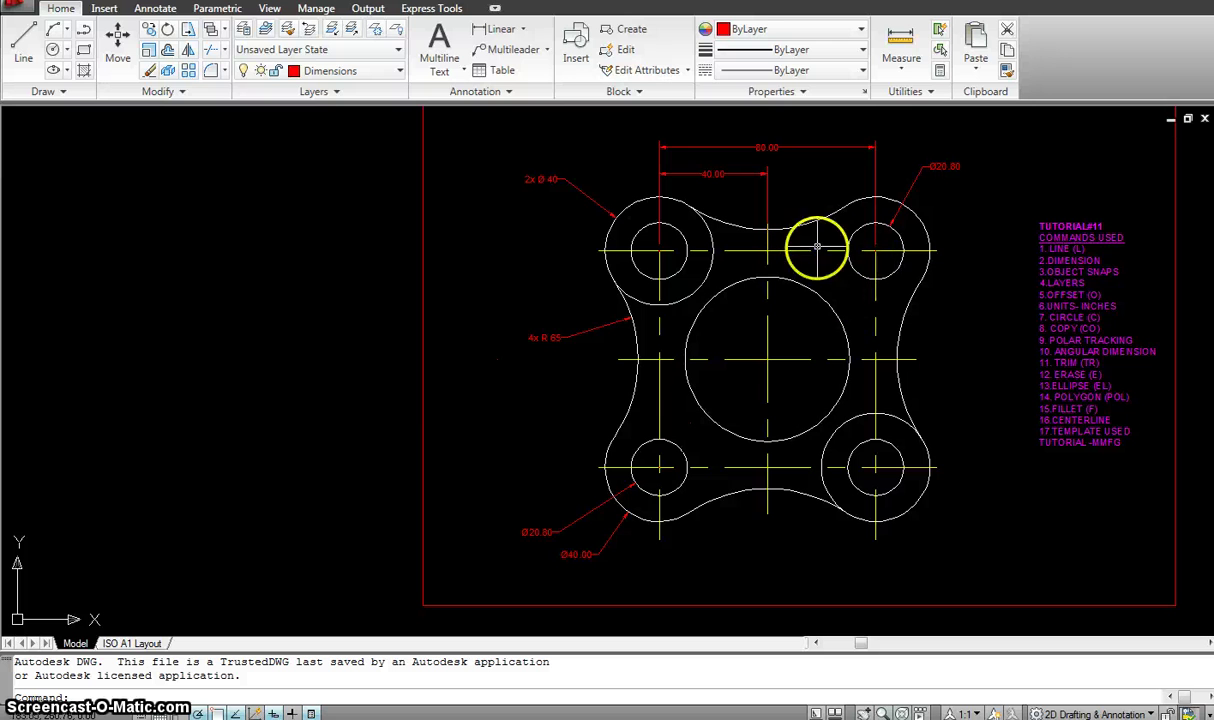
Edit the commands-used note so that line 6 reads UNITS- METRIC, keeping CIRCLE (C) as a separate line 7
click(1095, 300)
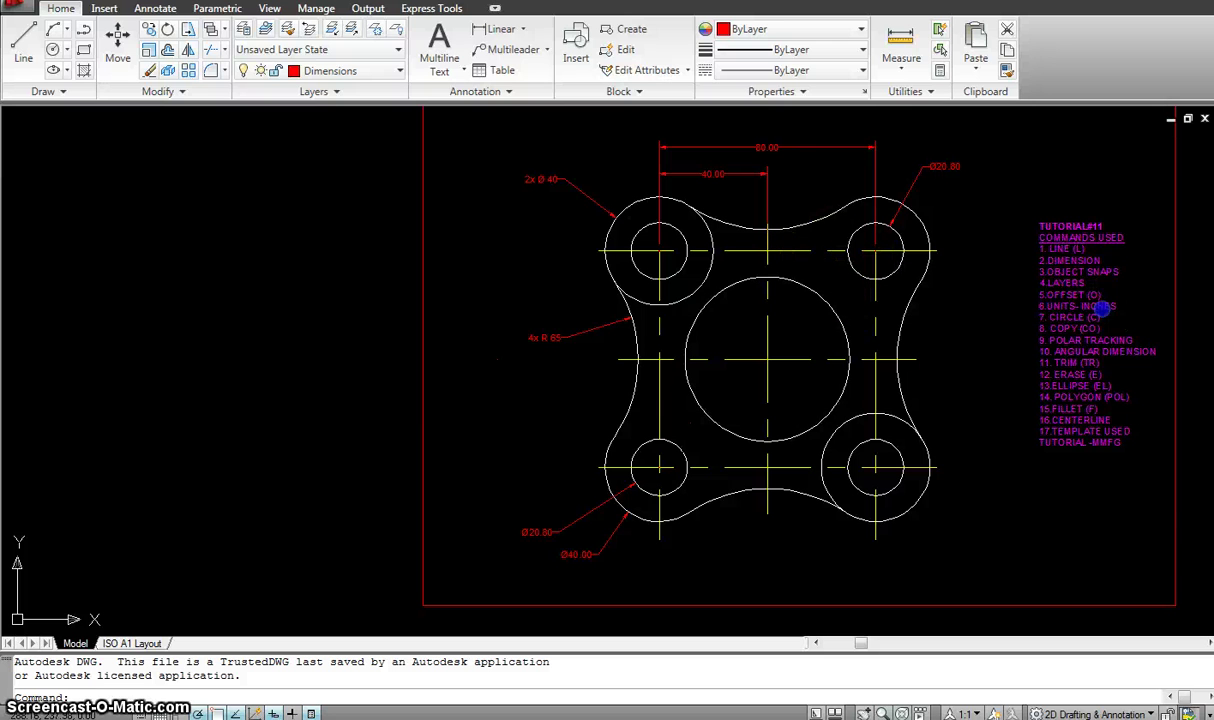
click(1115, 300)
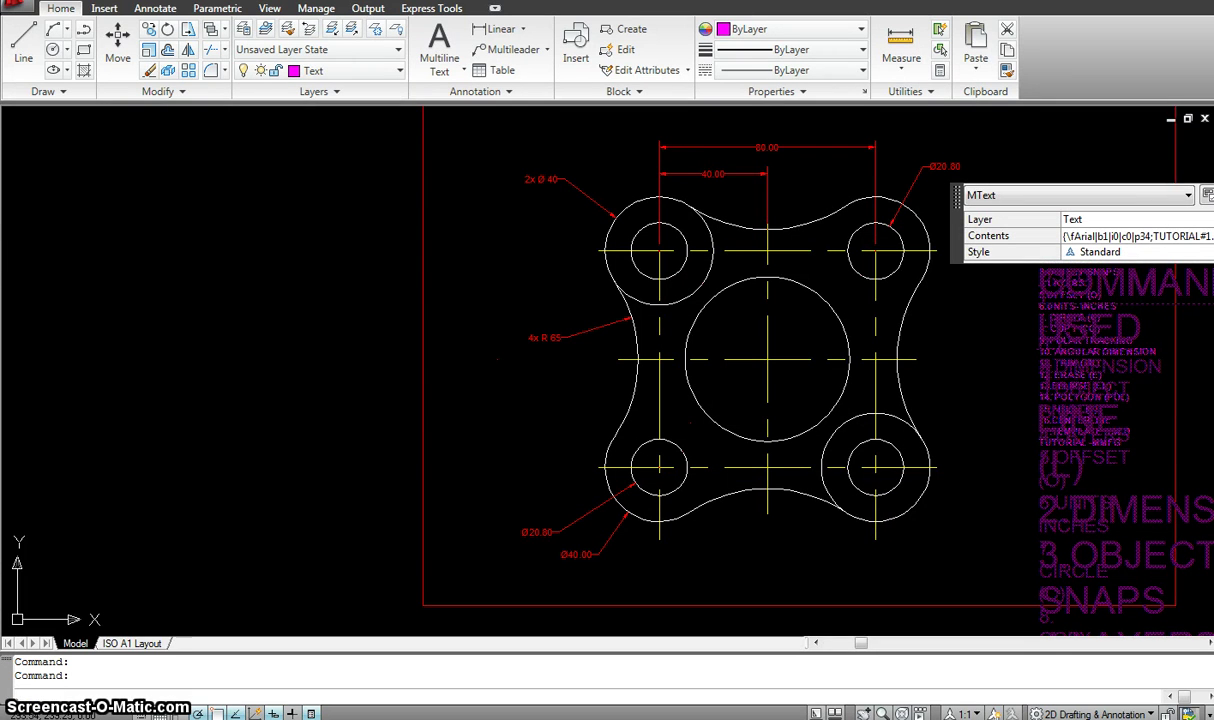
double_click(1100, 300)
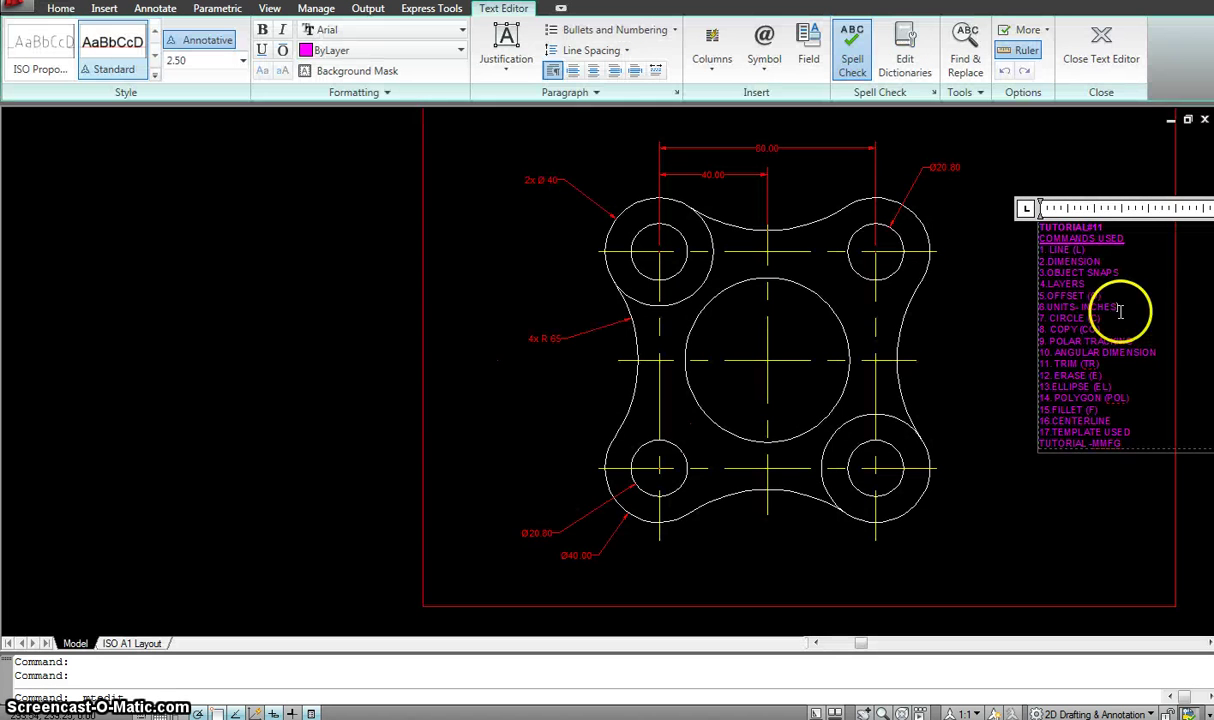
drag(1119, 308, 1097, 312)
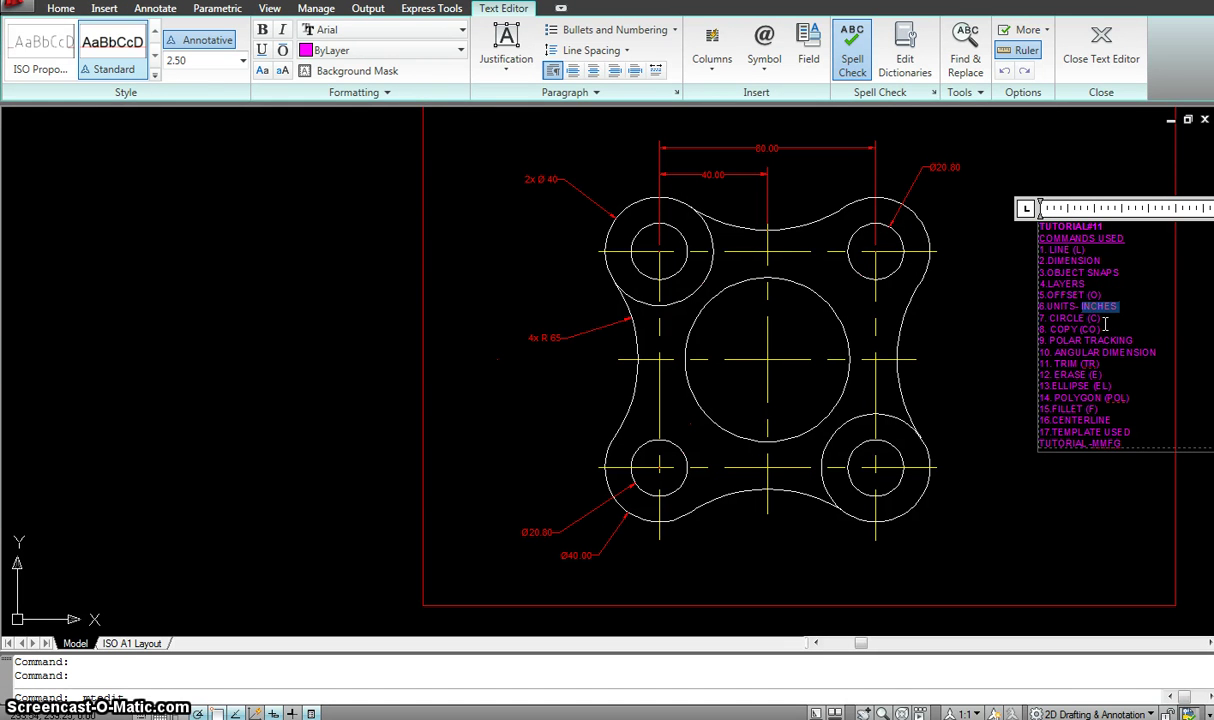
text(METRIC7.)
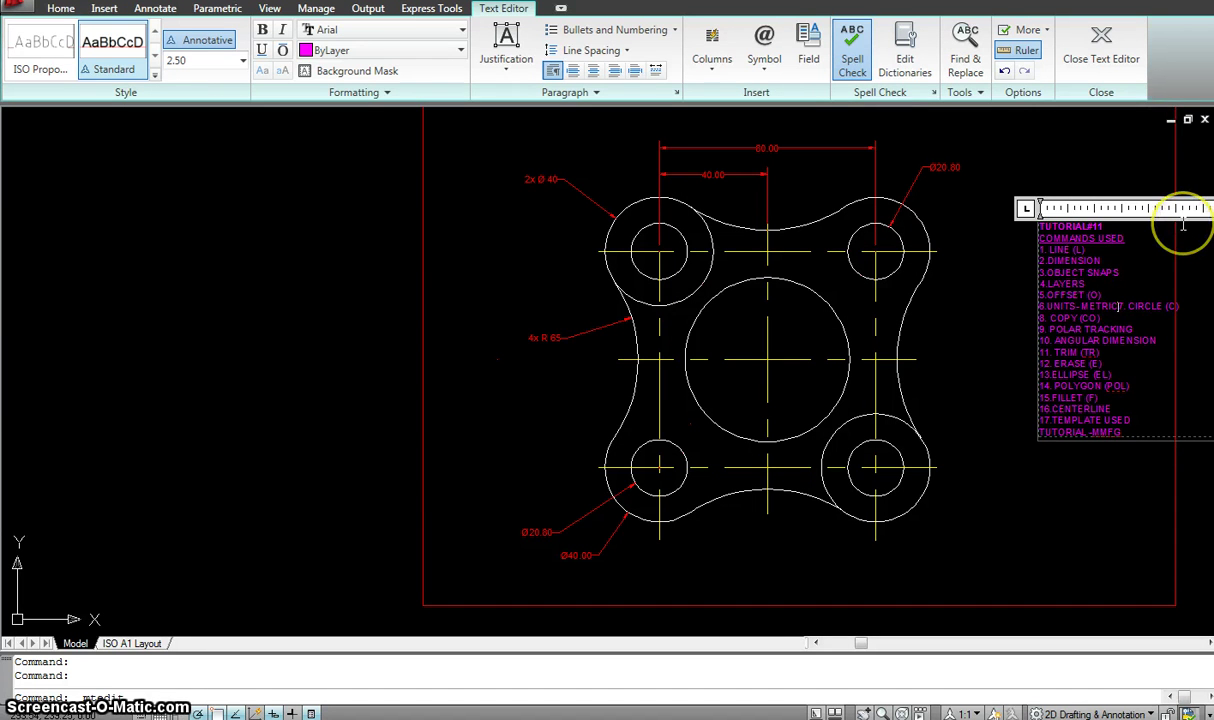
key(Return)
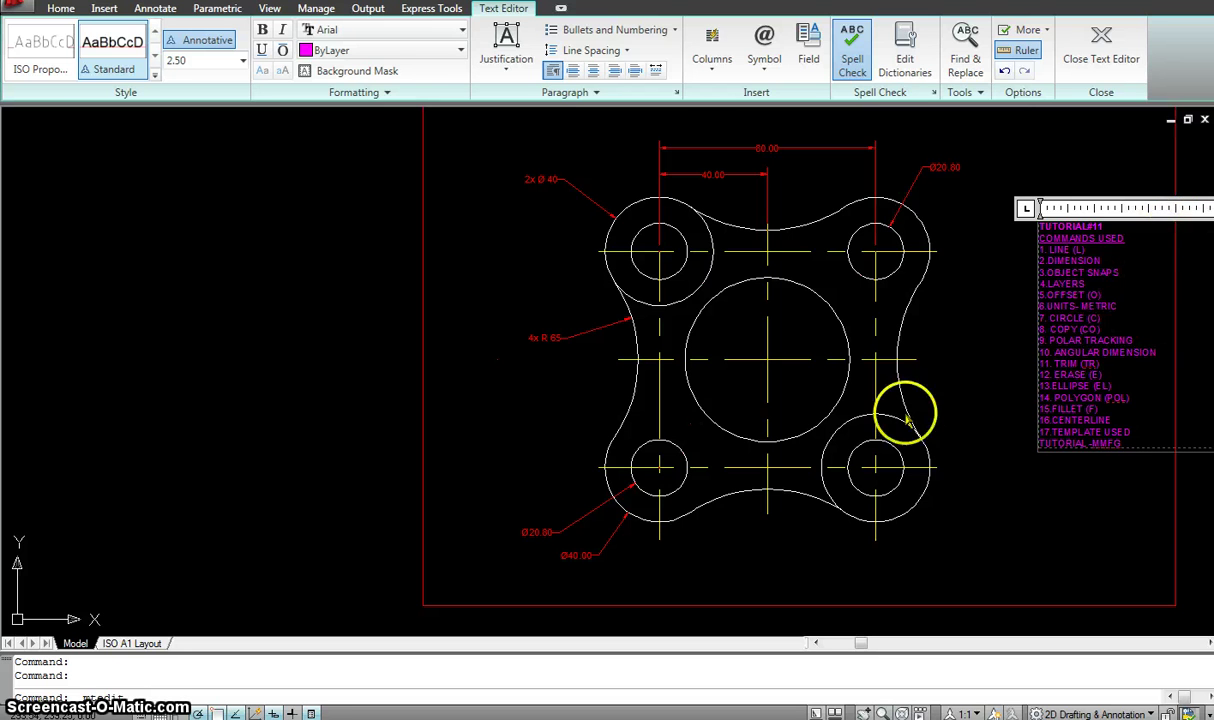
click(994, 377)
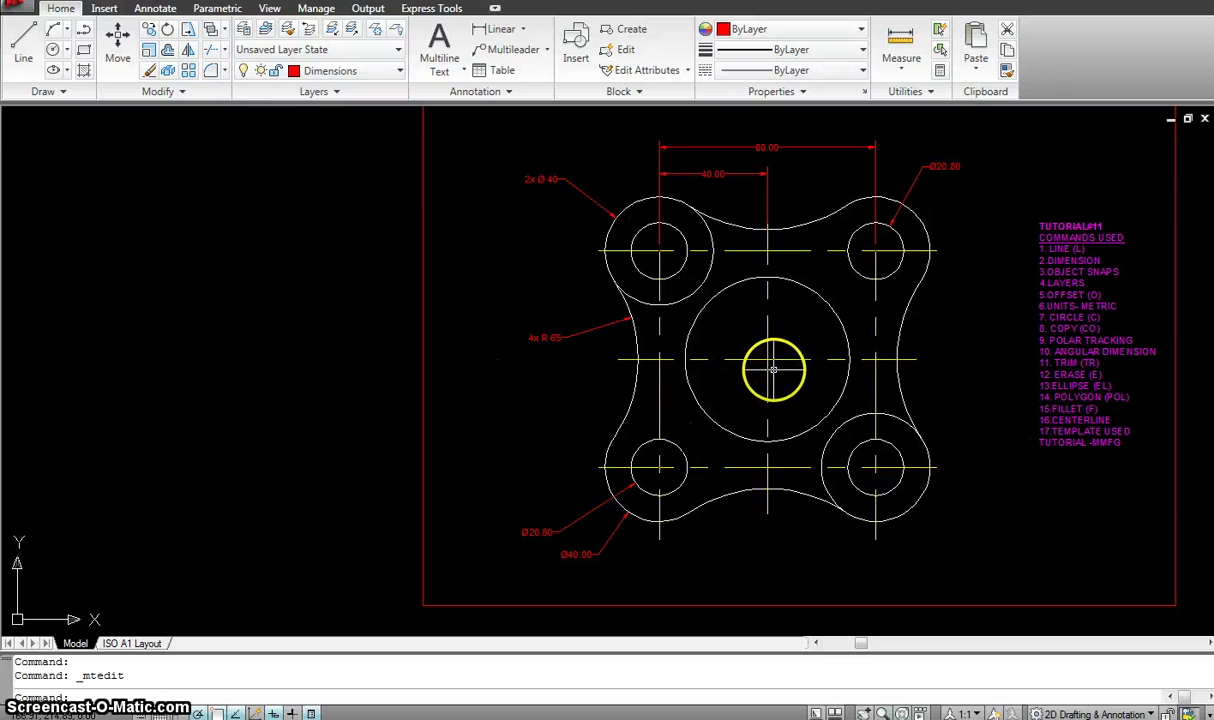
Review the template entry in the commands-used note and preview the Tutorial-mMfg template among the new-drawing templates
double_click(1100, 440)
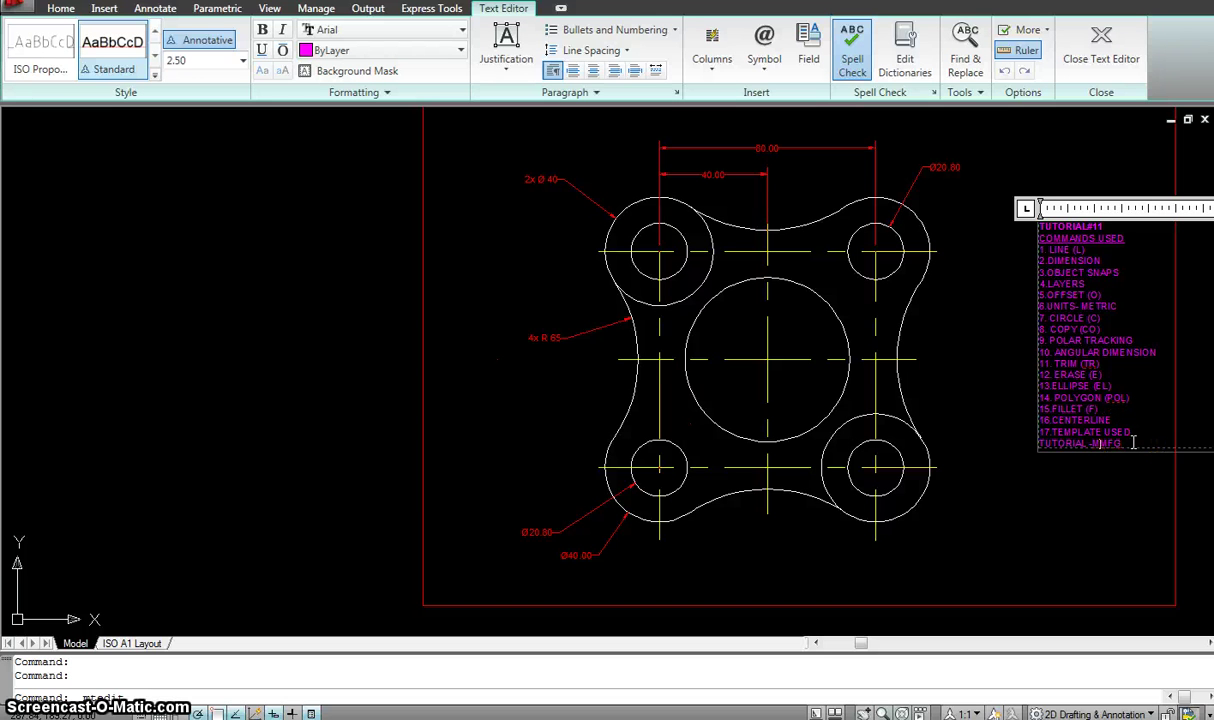
click(628, 170)
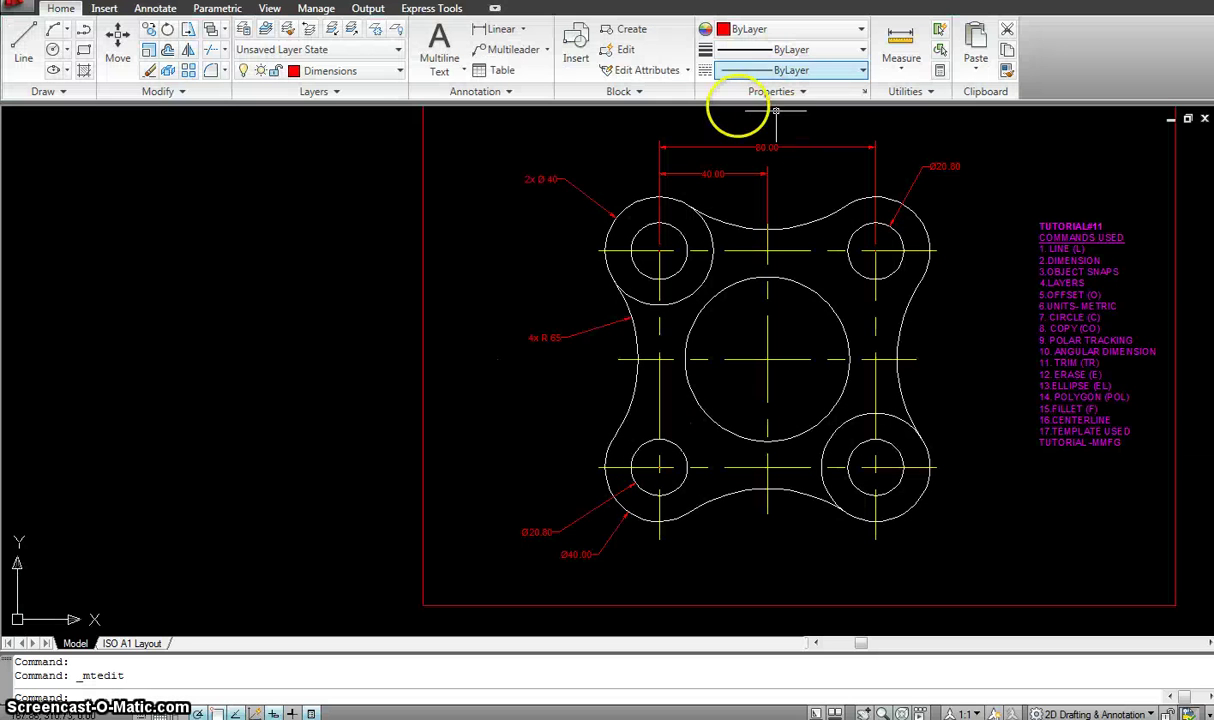
click(15, 8)
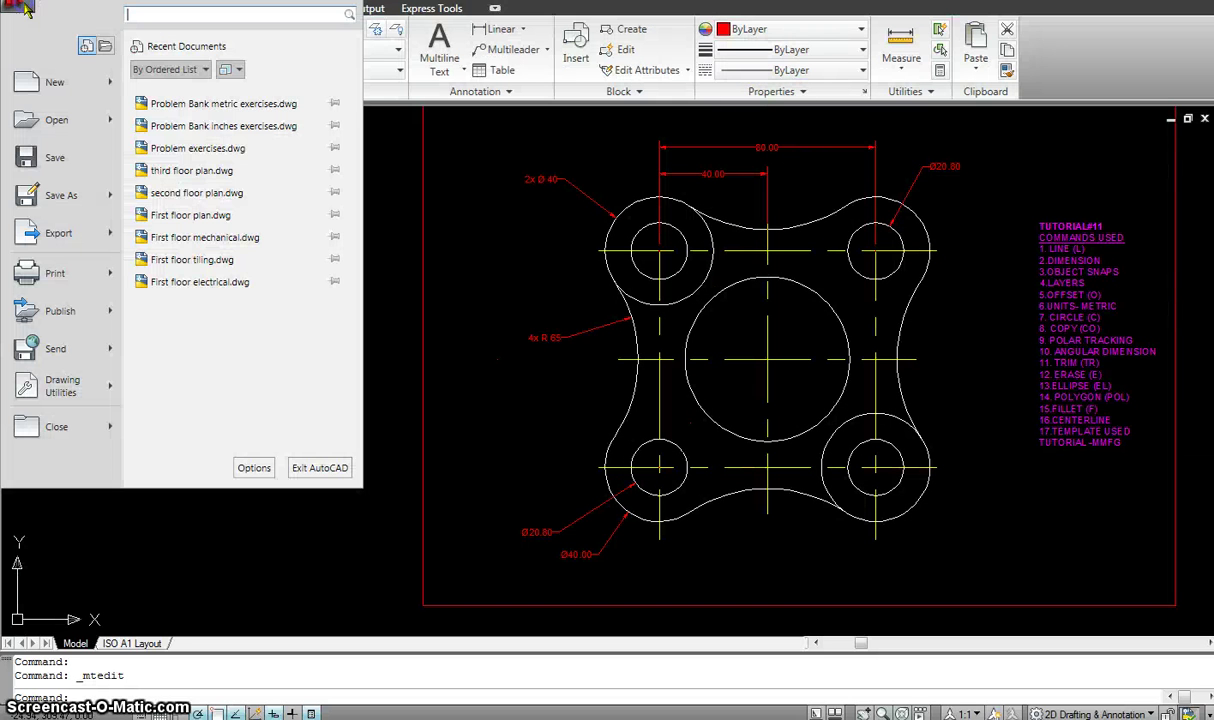
click(57, 86)
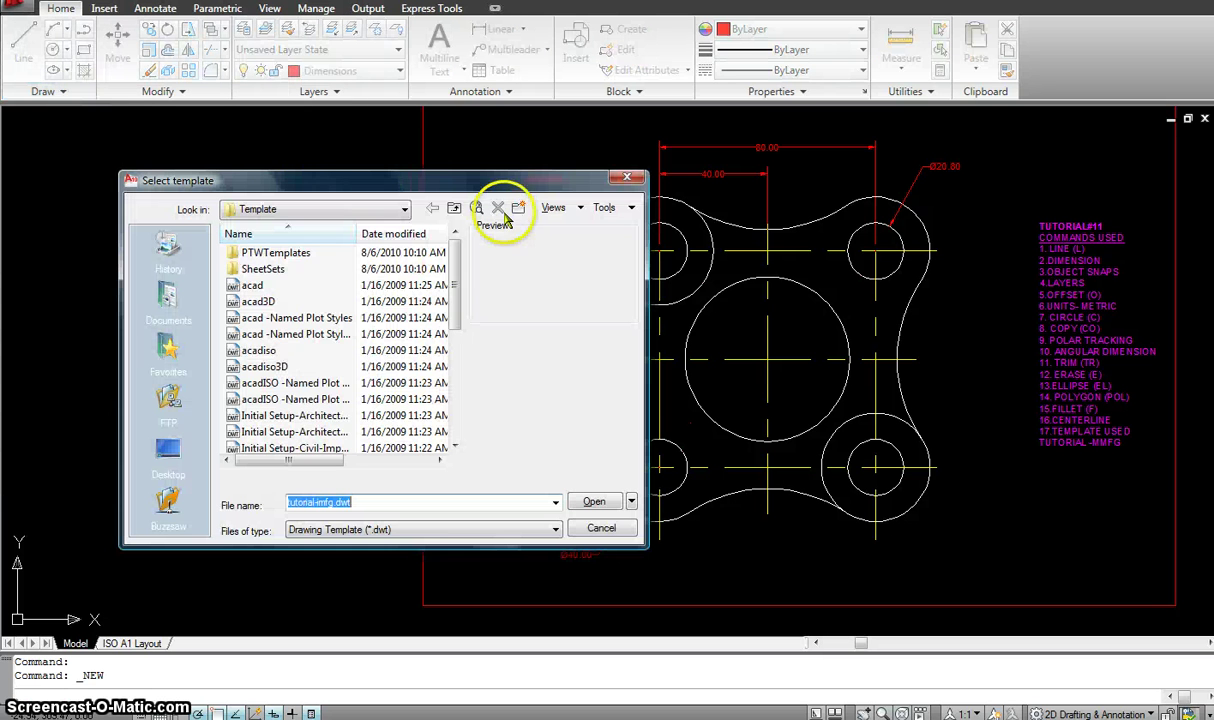
drag(458, 257, 463, 397)
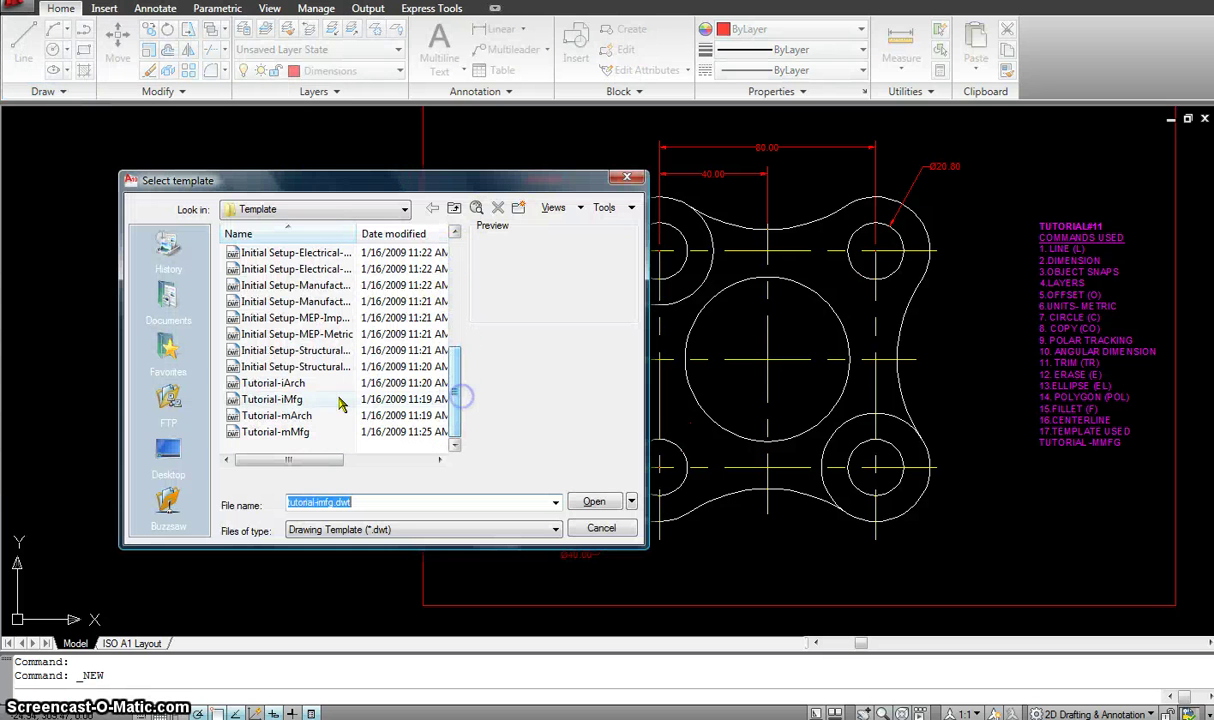
click(286, 433)
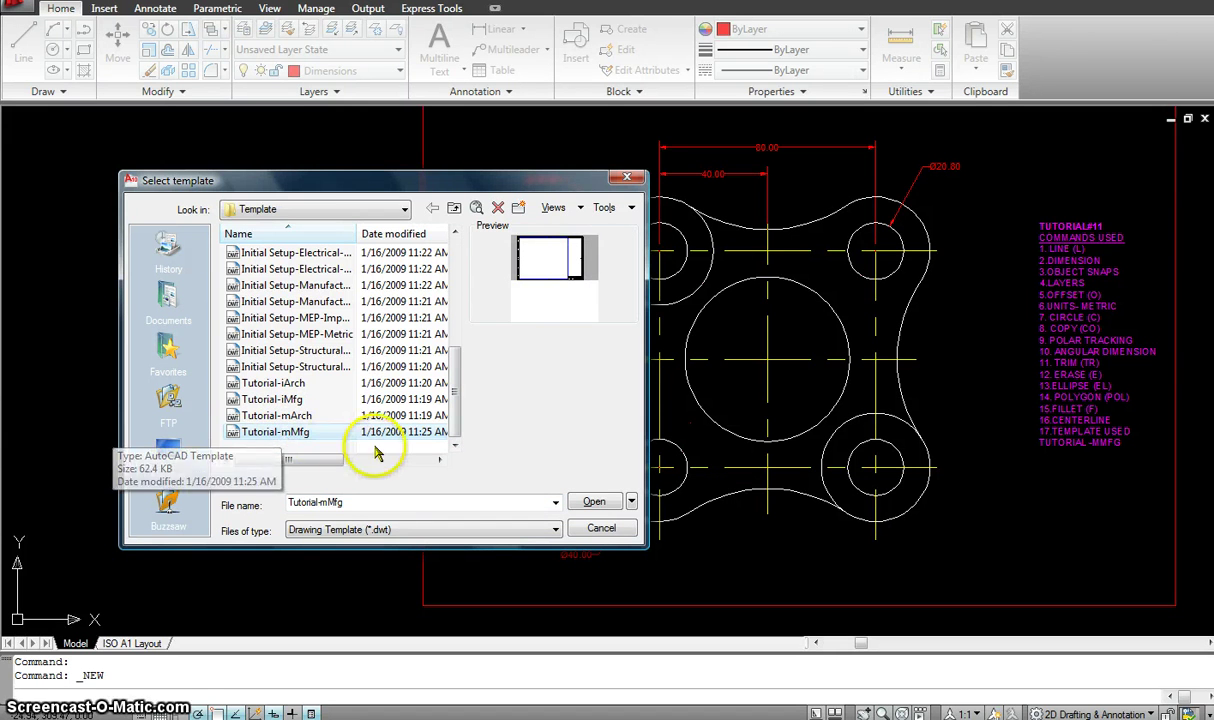
click(323, 437)
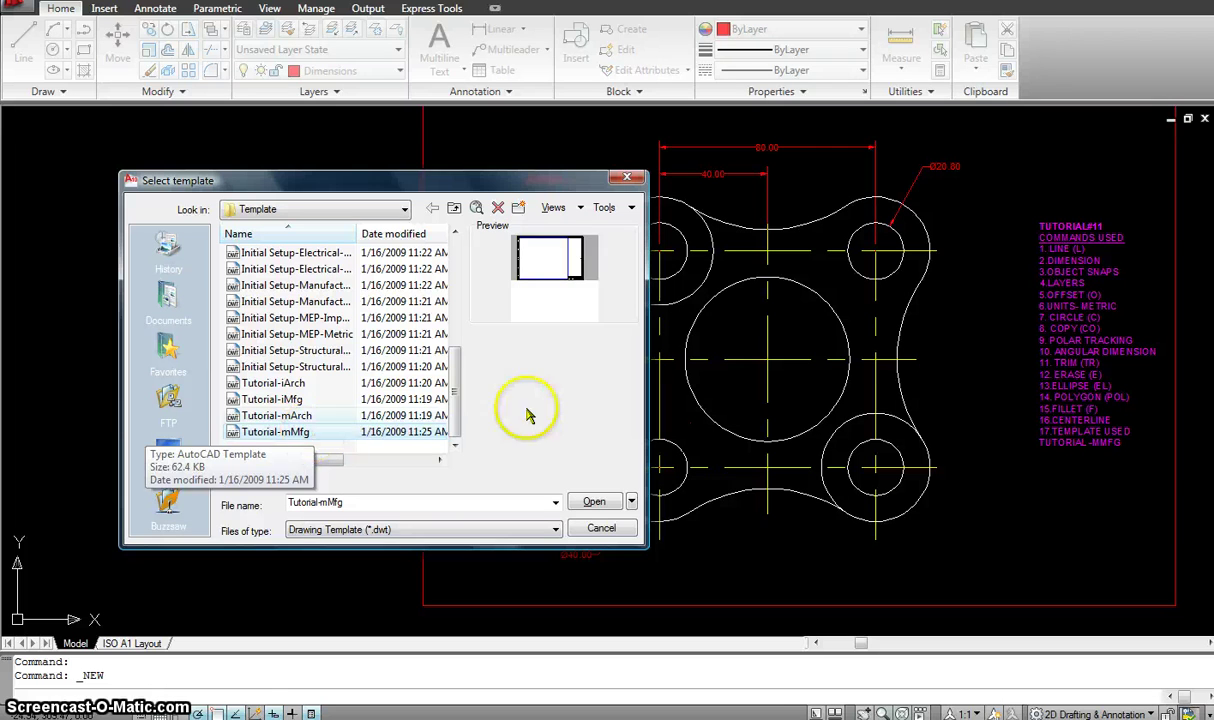
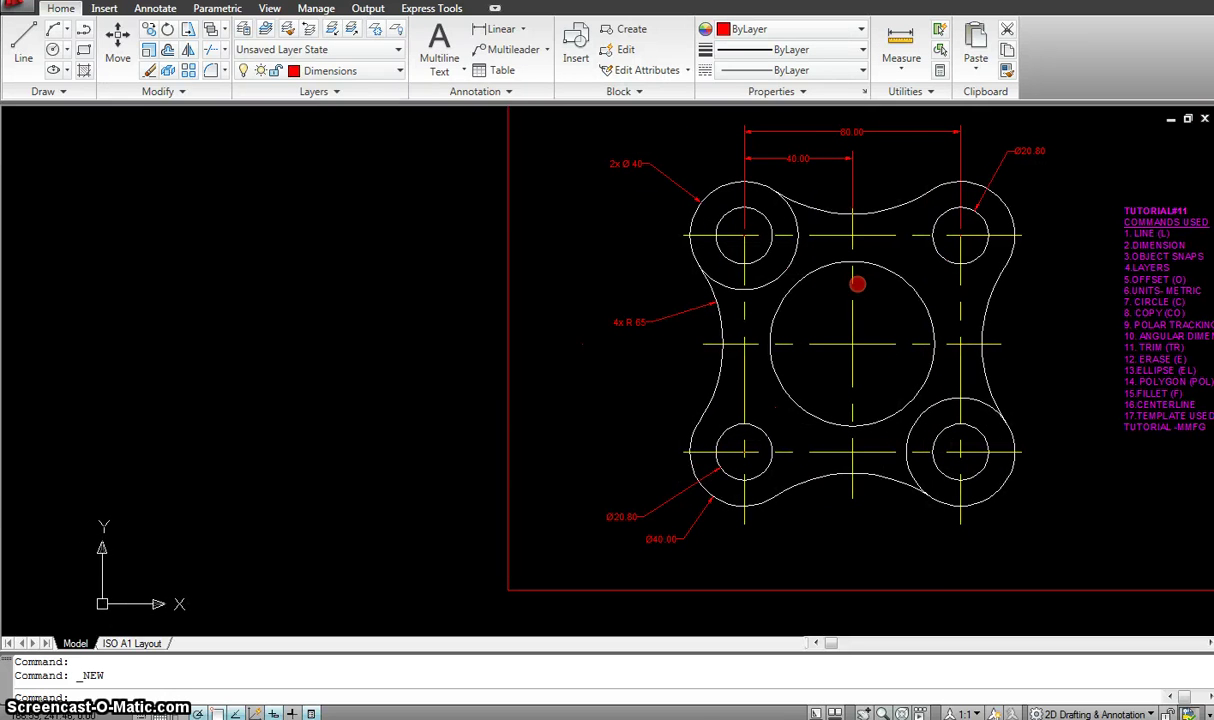
Make the centerline layer the current layer
click(849, 228)
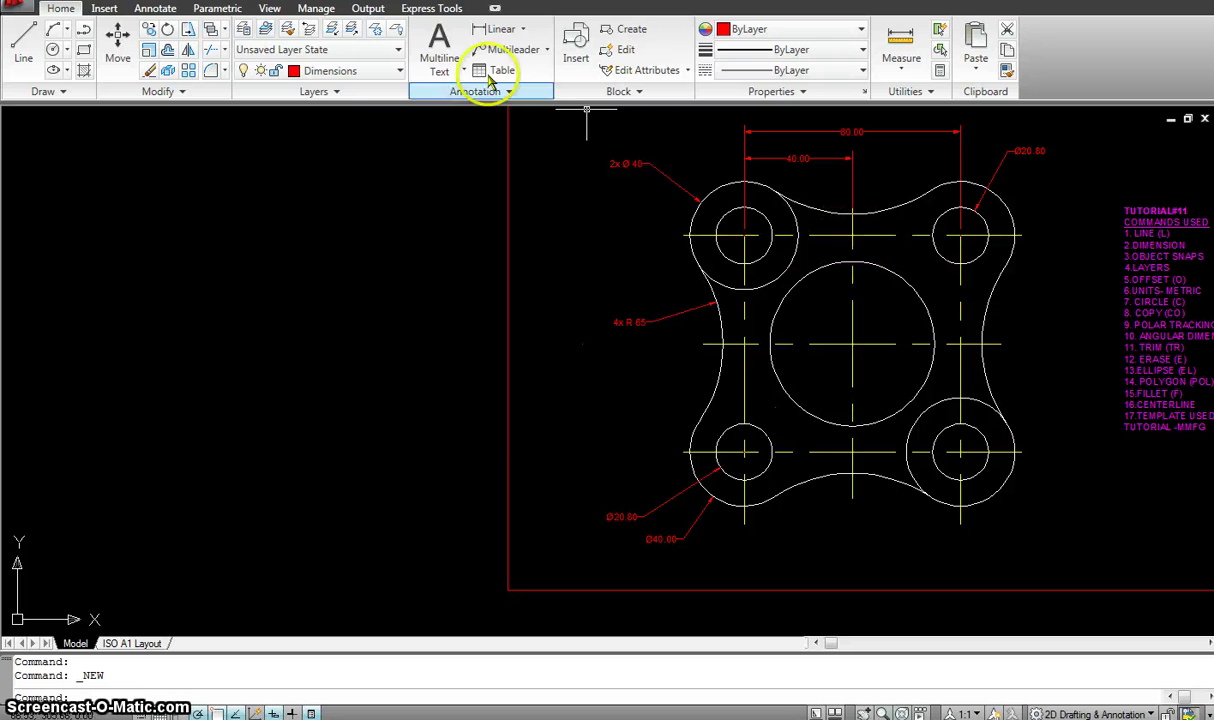
click(347, 69)
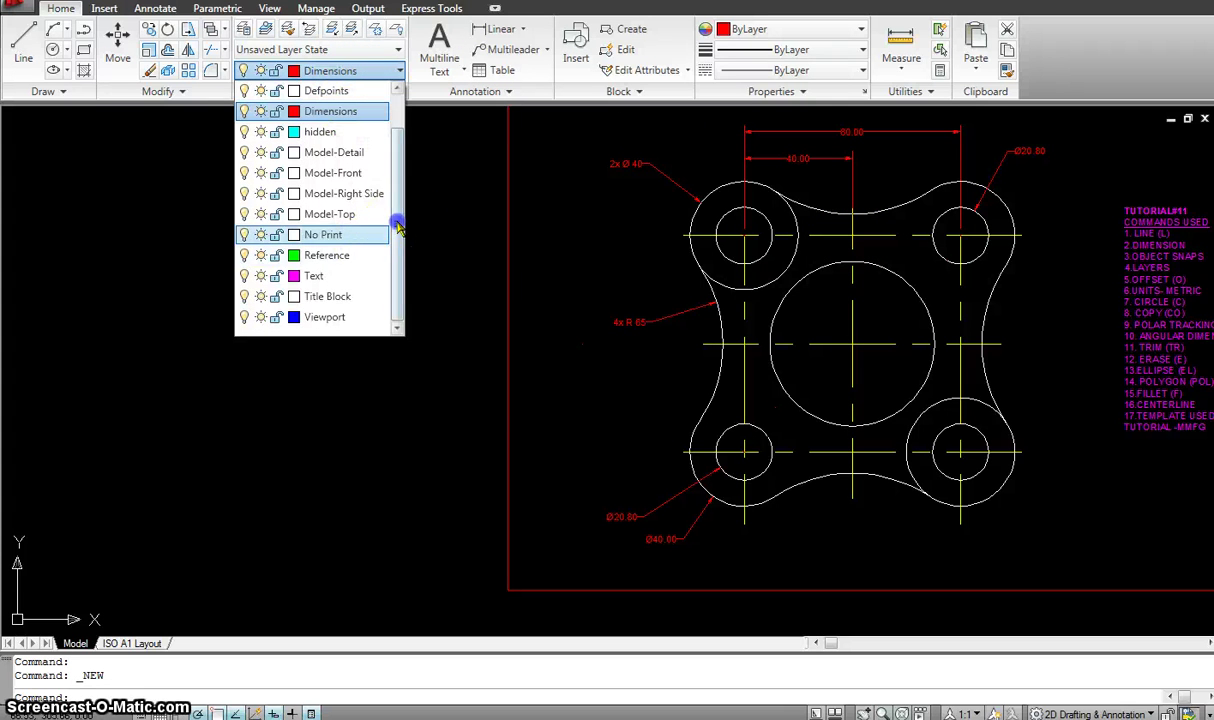
drag(397, 228, 398, 157)
click(318, 111)
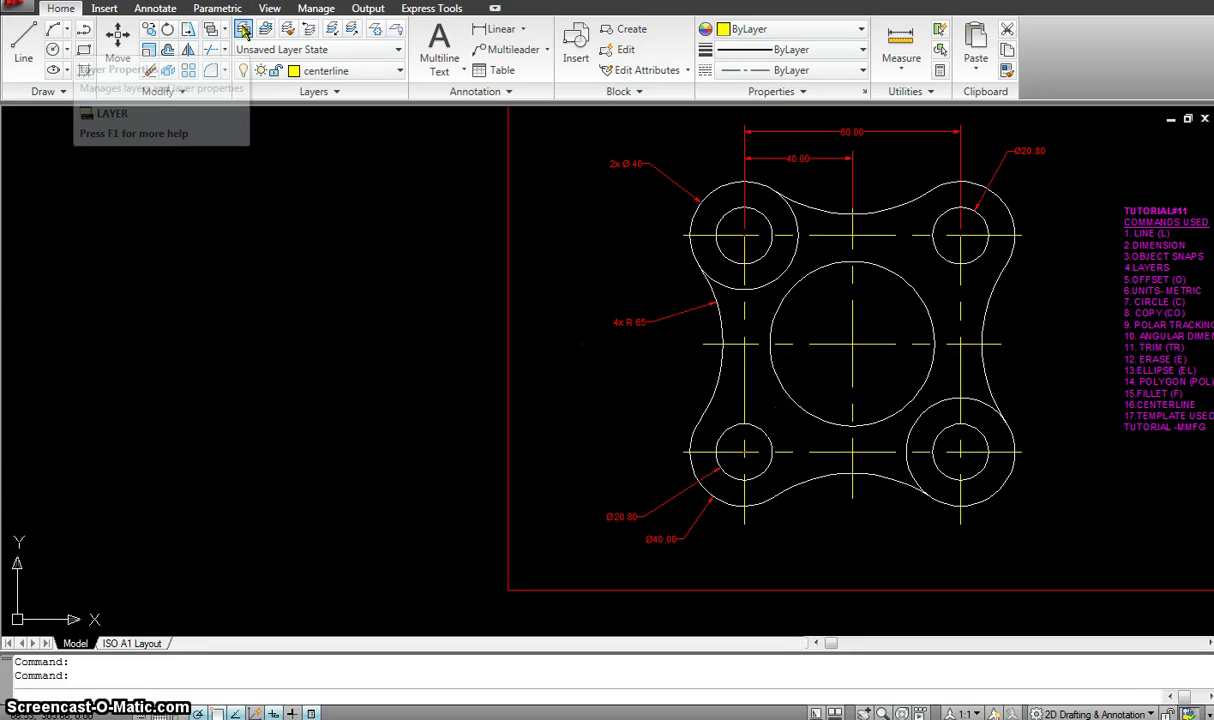
Examine the linetype assigned to the centerline layer and the linetypes available to load, leaving the layer settings as they are
click(243, 31)
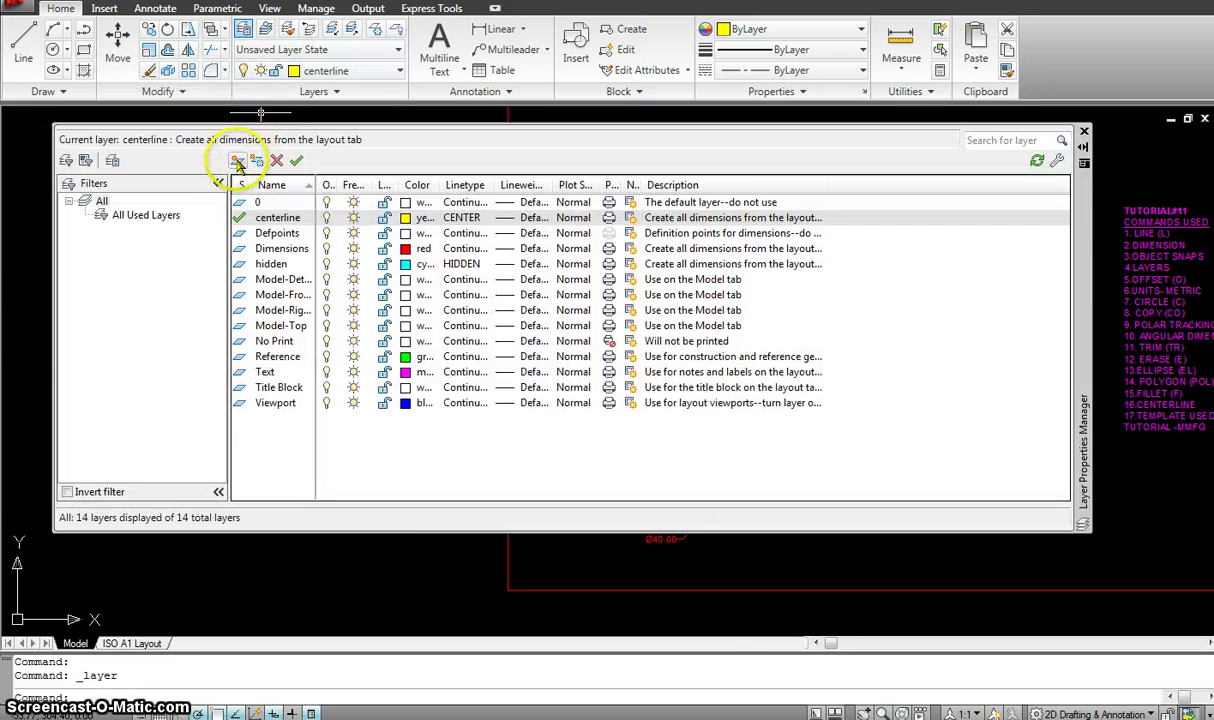
click(464, 219)
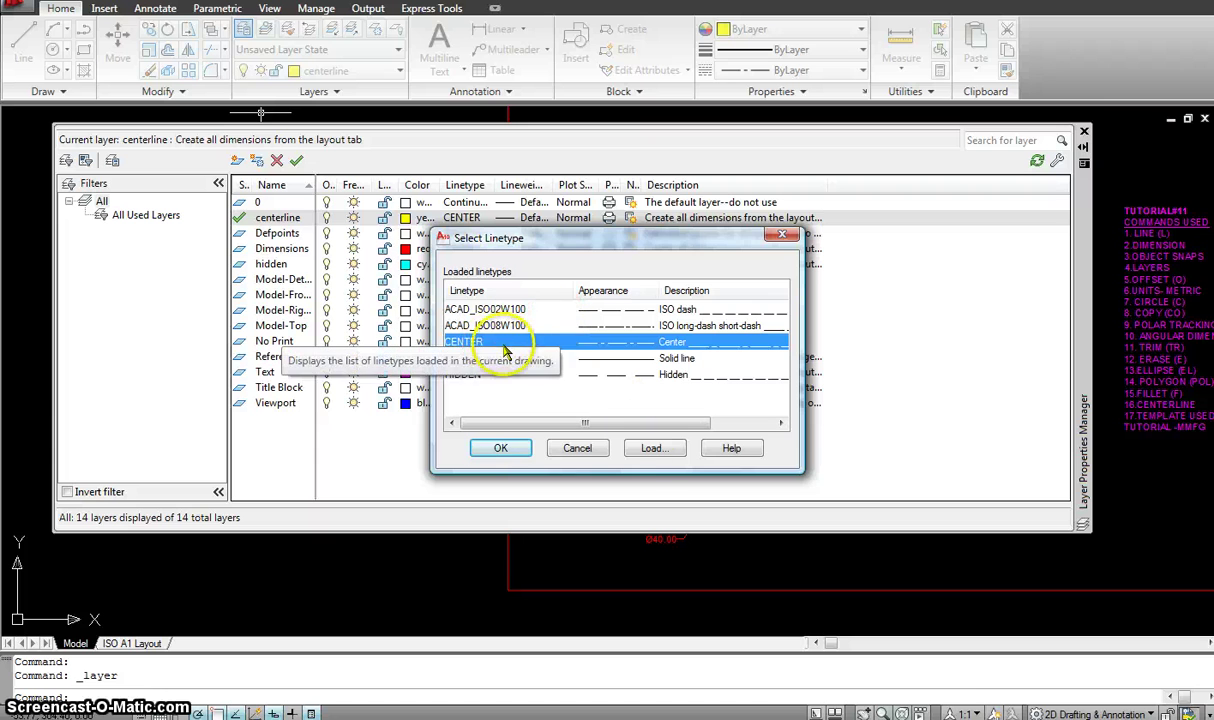
click(651, 452)
drag(780, 311, 785, 352)
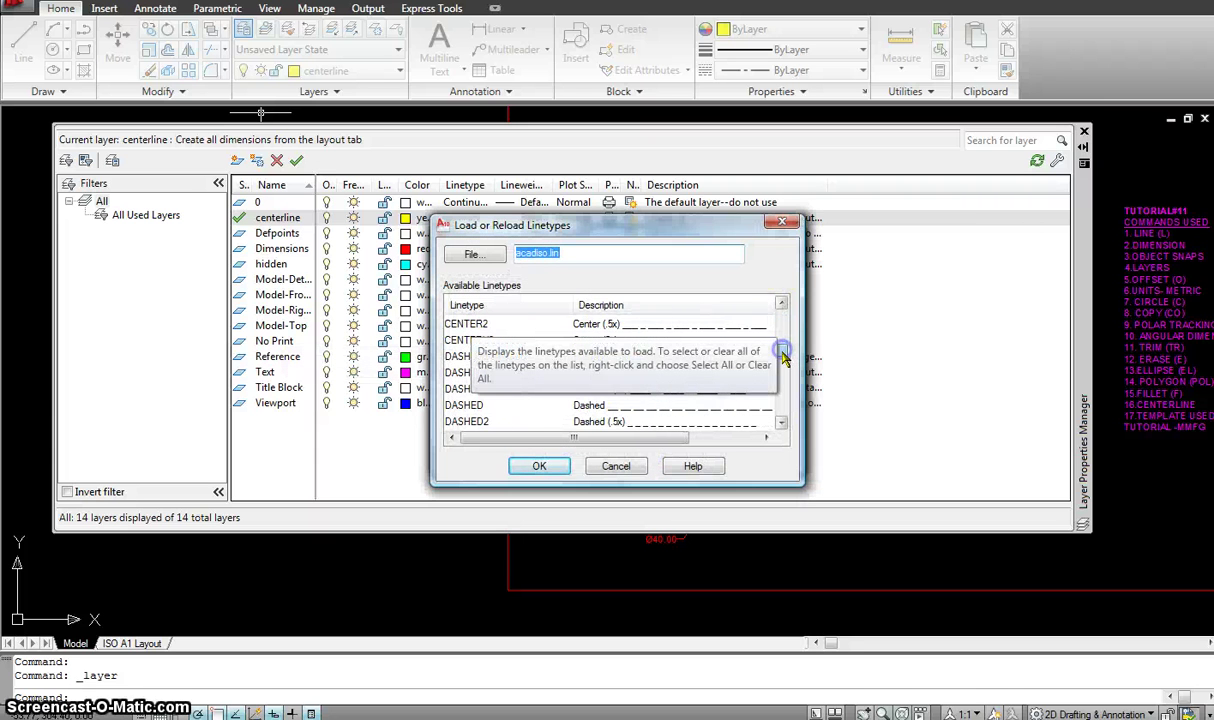
click(616, 466)
click(578, 449)
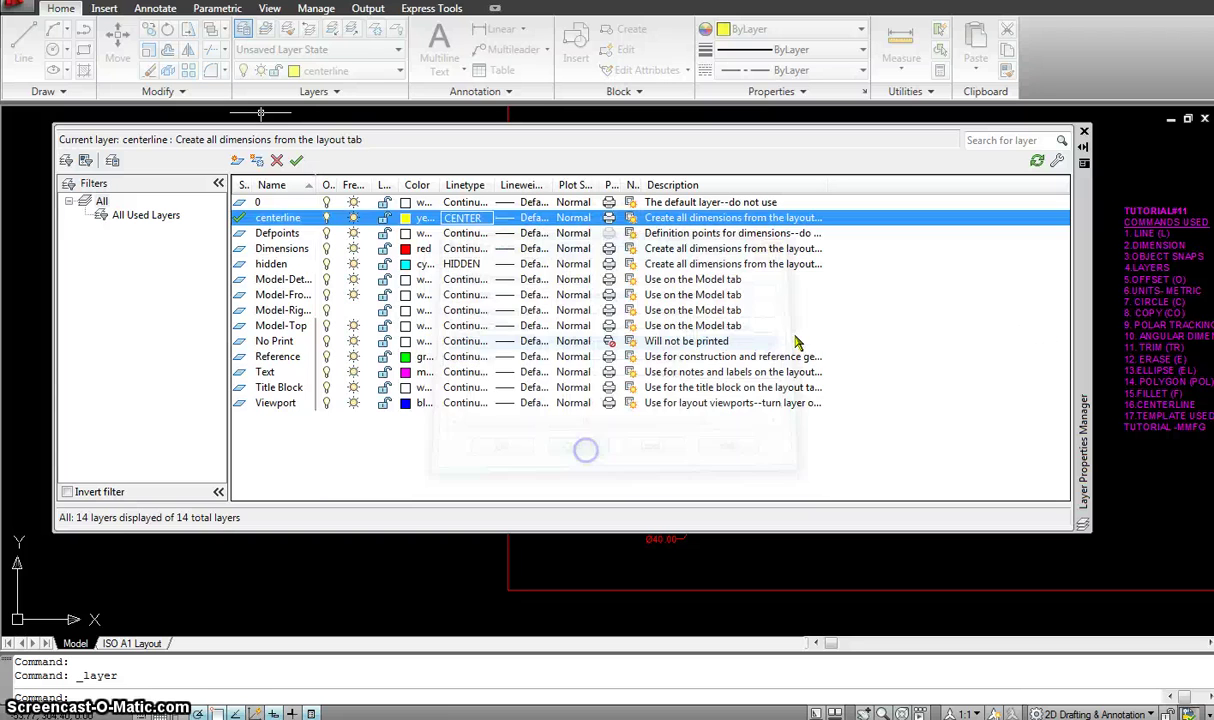
click(1084, 131)
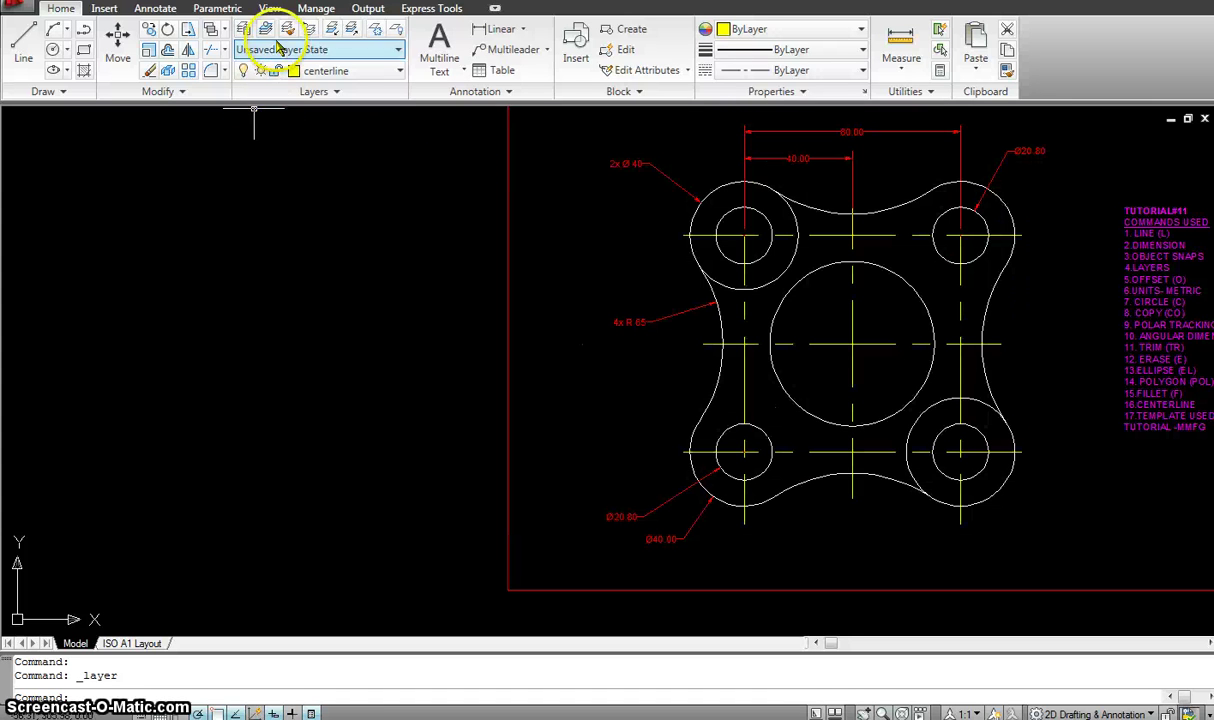
Draw a long vertical centerline in the empty area outside the red border, beside the reference drawing
text(l)
key(Return)
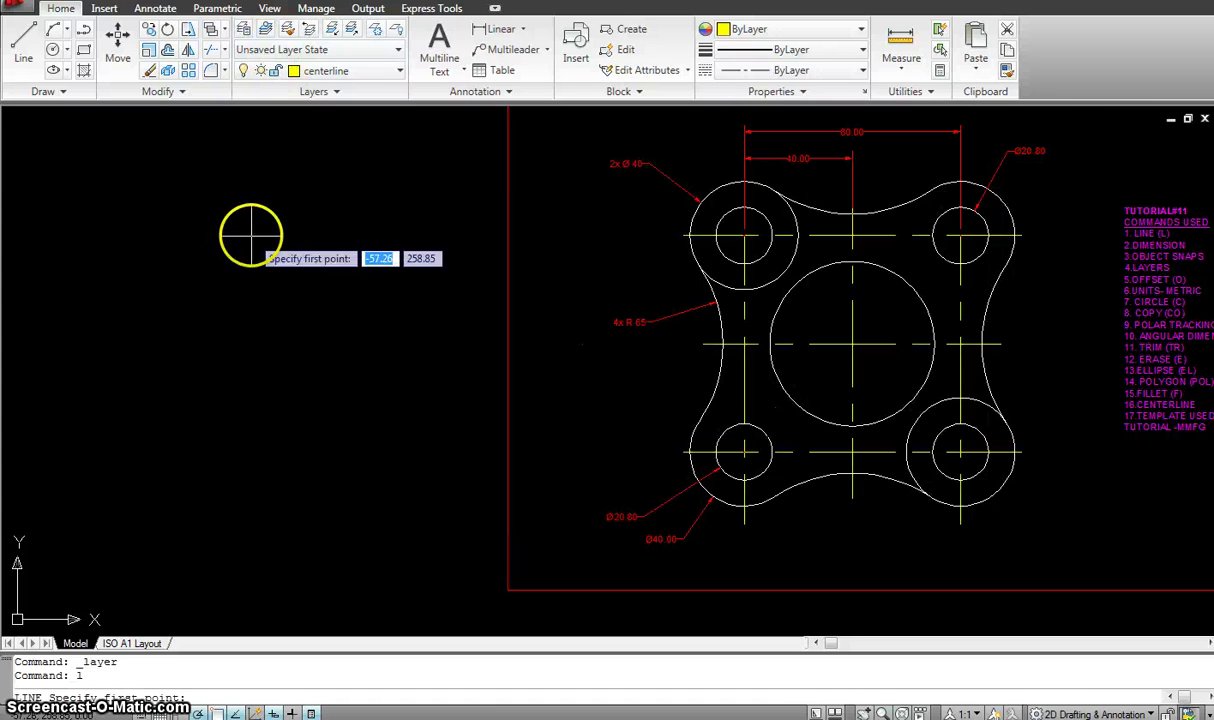
click(230, 175)
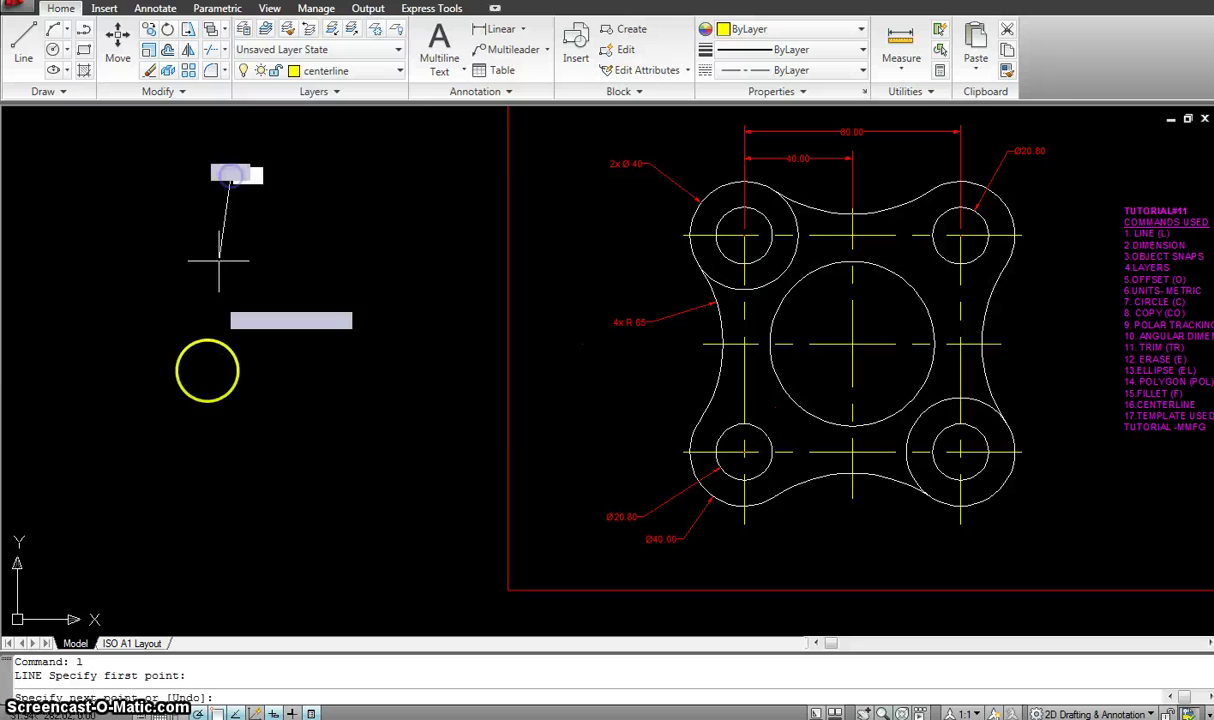
click(230, 568)
key(Escape)
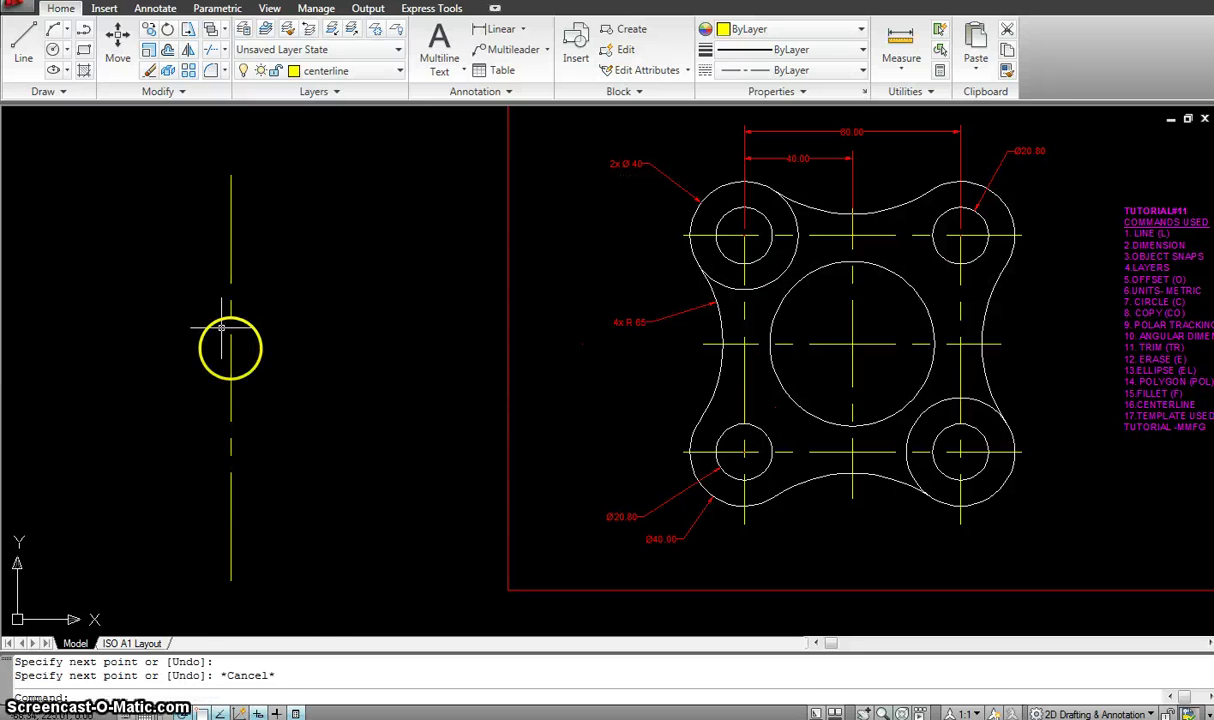
Draw a long horizontal centerline crossing the new vertical centerline near its middle
key(Return)
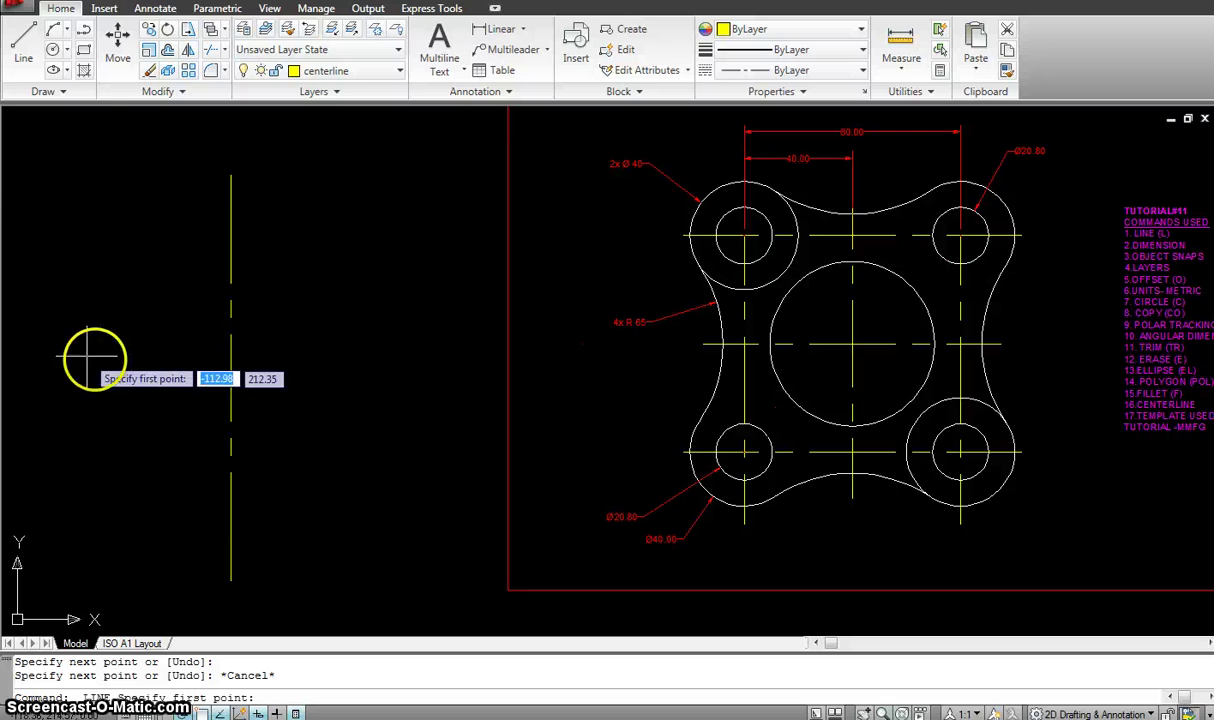
click(10, 349)
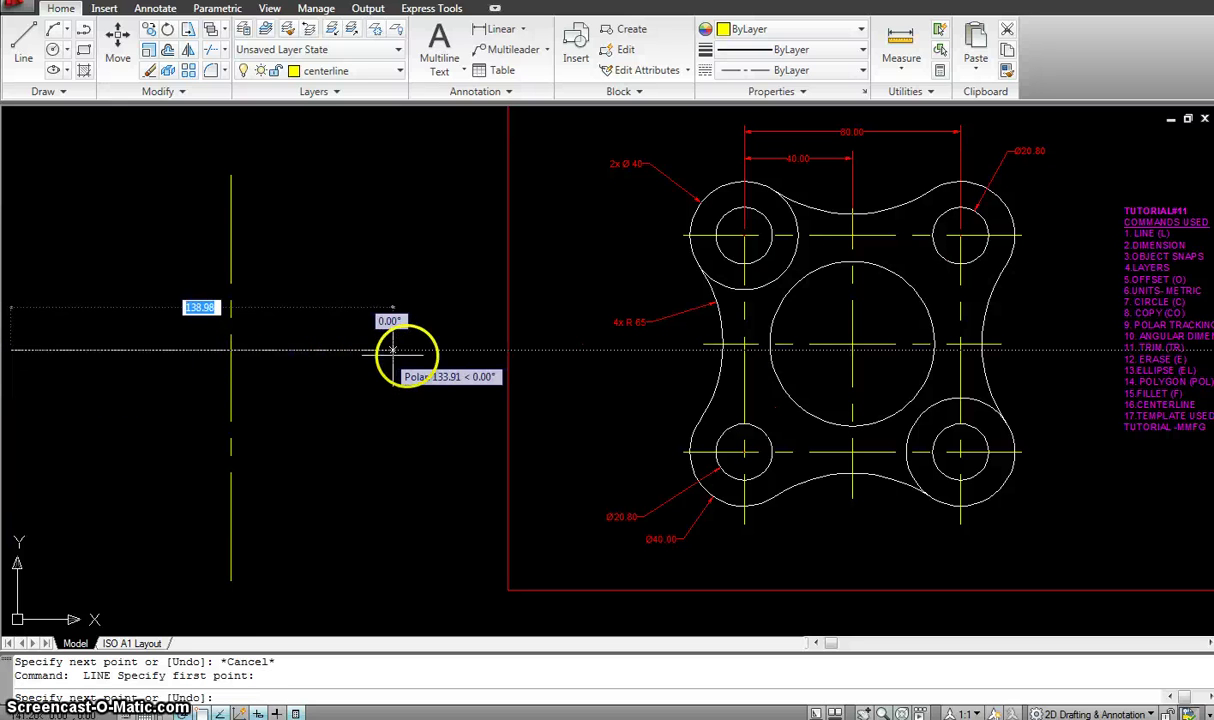
click(465, 349)
key(Escape)
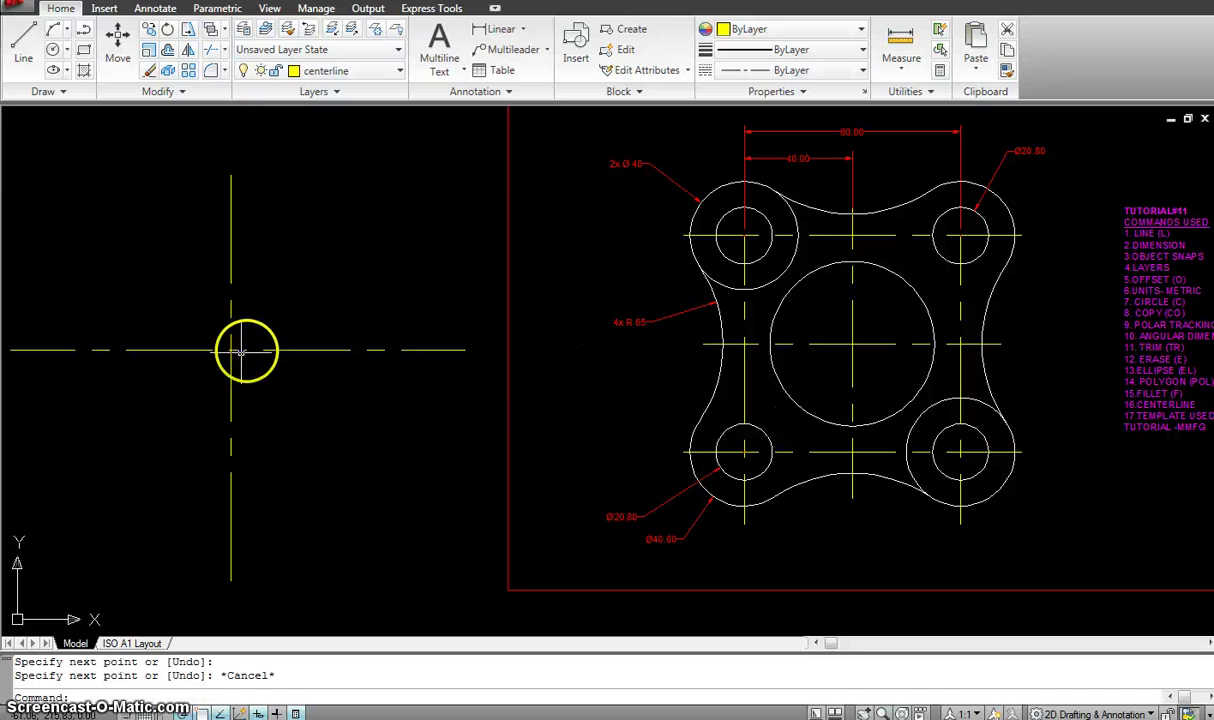
Move the horizontal centerline by its midpoint onto the vertical centerline's midpoint so the two cross at their centers
text(m)
key(Return)
click(283, 359)
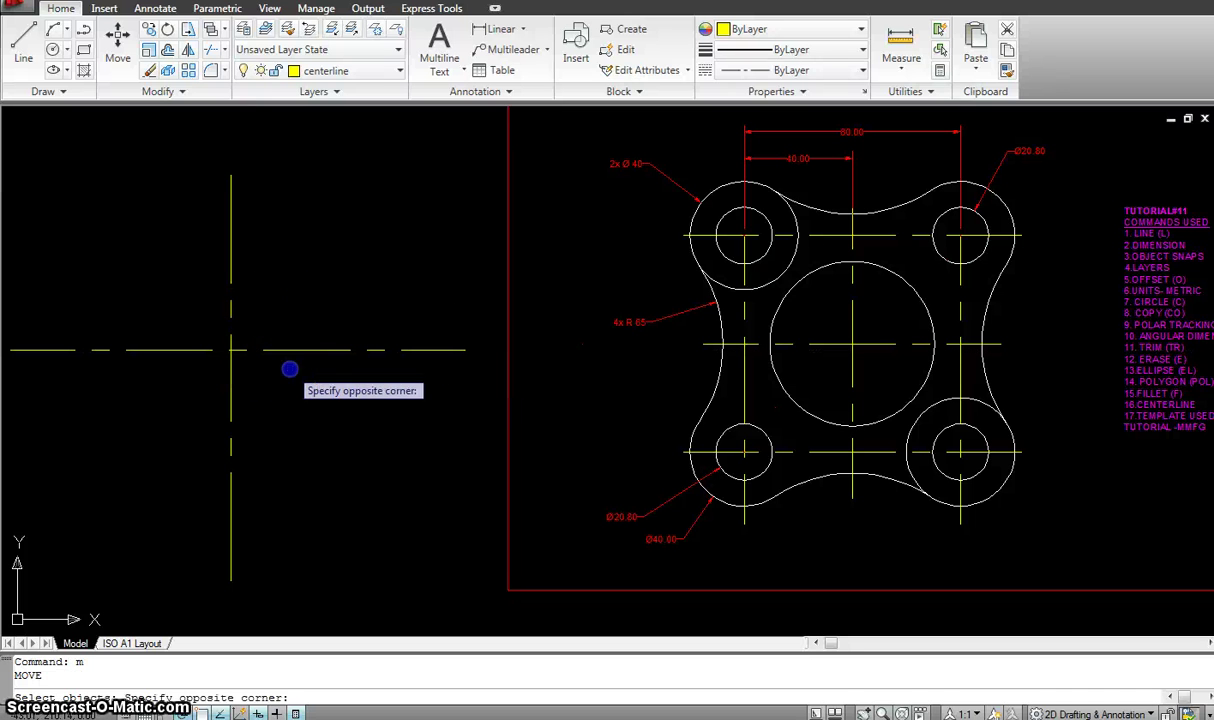
click(271, 328)
key(Return)
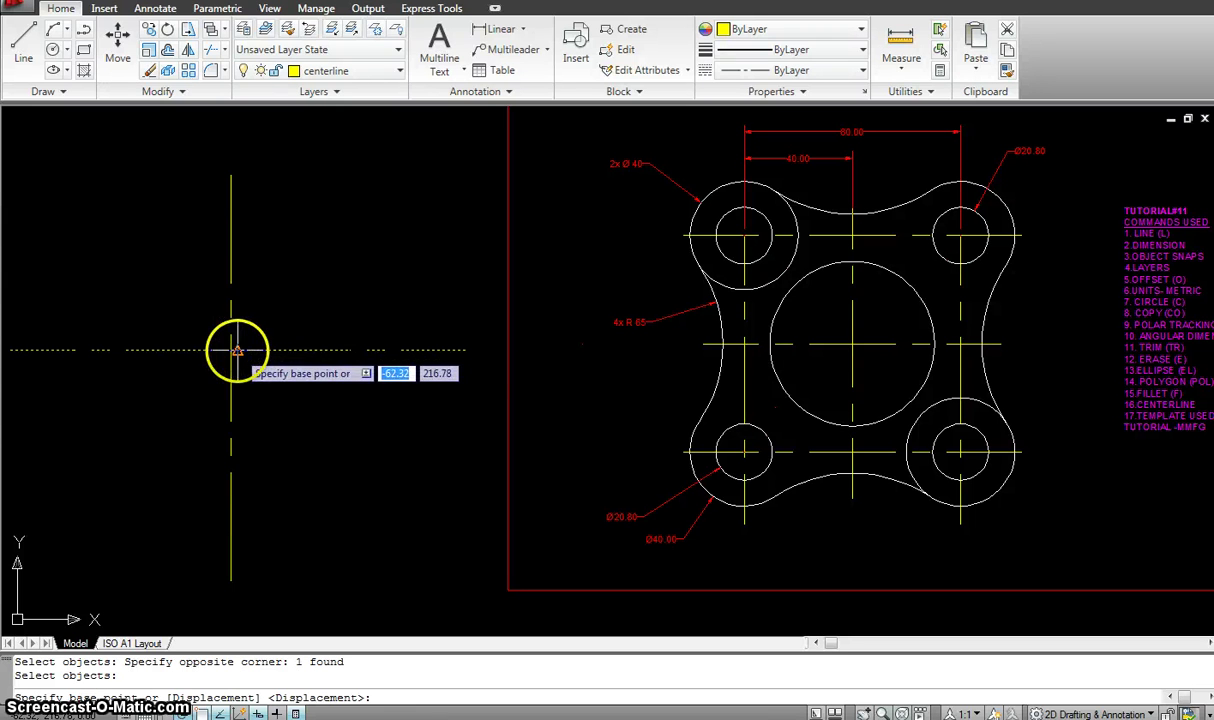
click(237, 350)
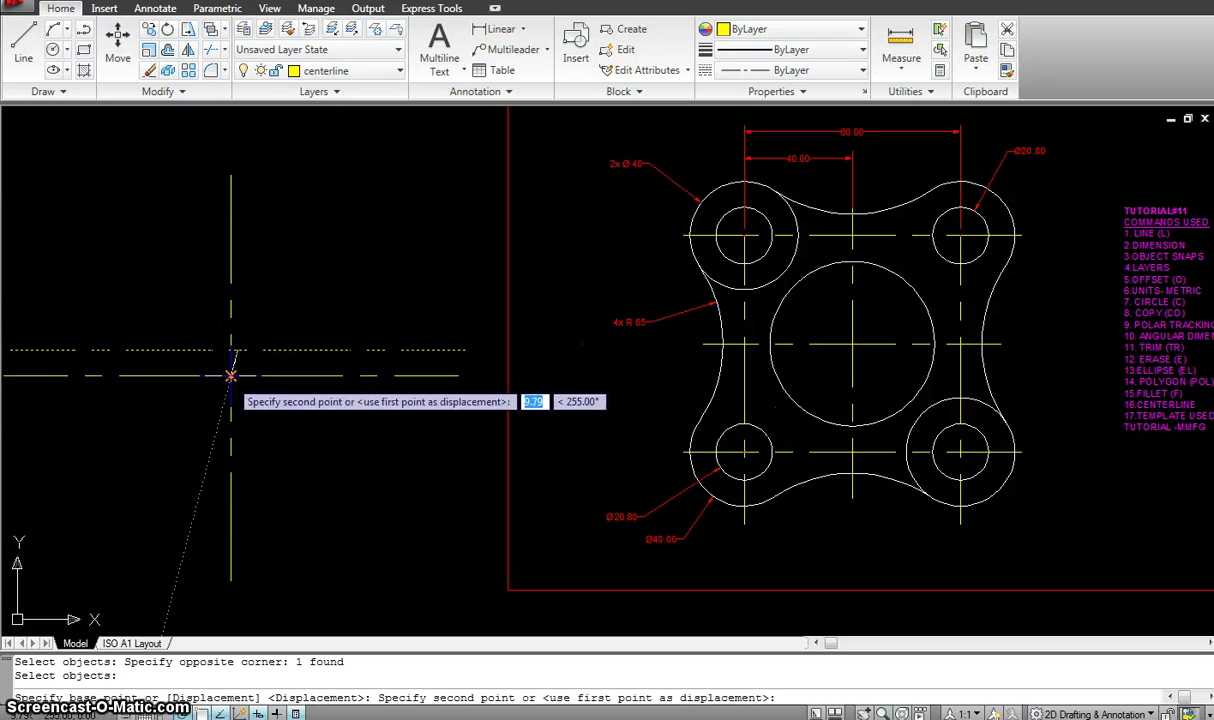
click(231, 376)
scroll(379, 319, down, 2)
mouse_move(379, 319)
middle_down()
mouse_move(515, 346)
mouse_move(526, 334)
middle_up()
scroll(518, 348, up, 1)
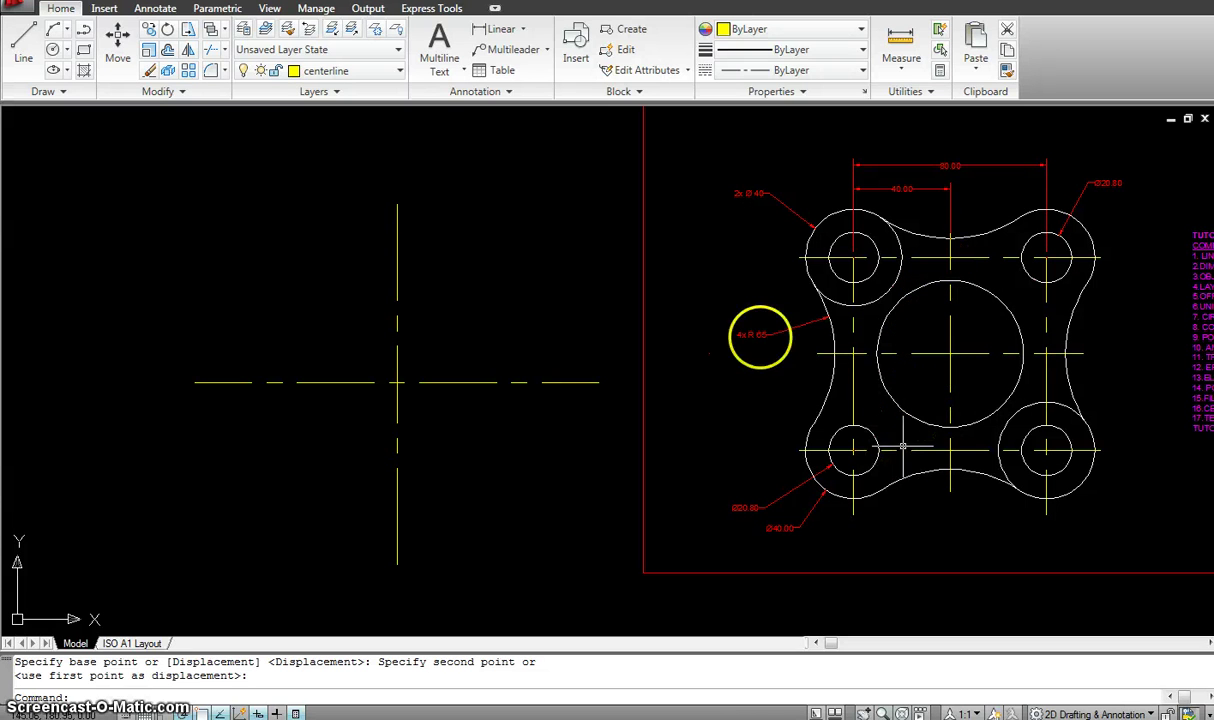
Offset the vertical centerline 40 mm to both its left and right sides
key(Escape)
key(Escape)
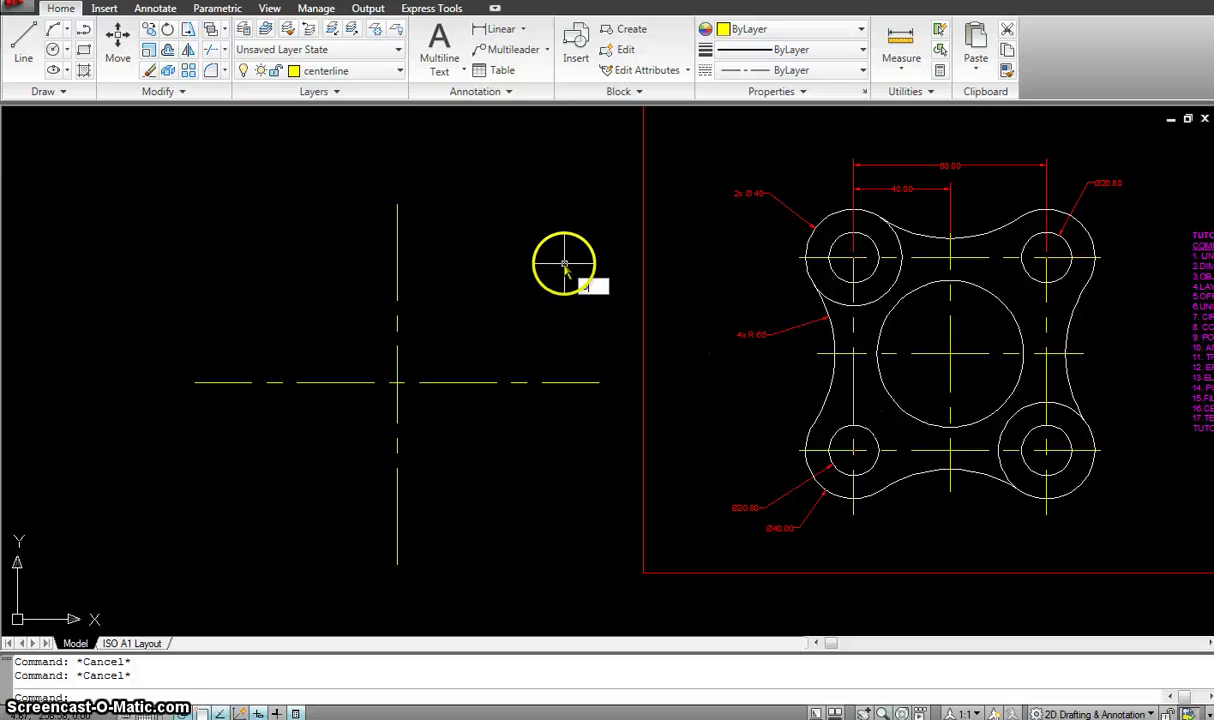
text(o)
key(Return)
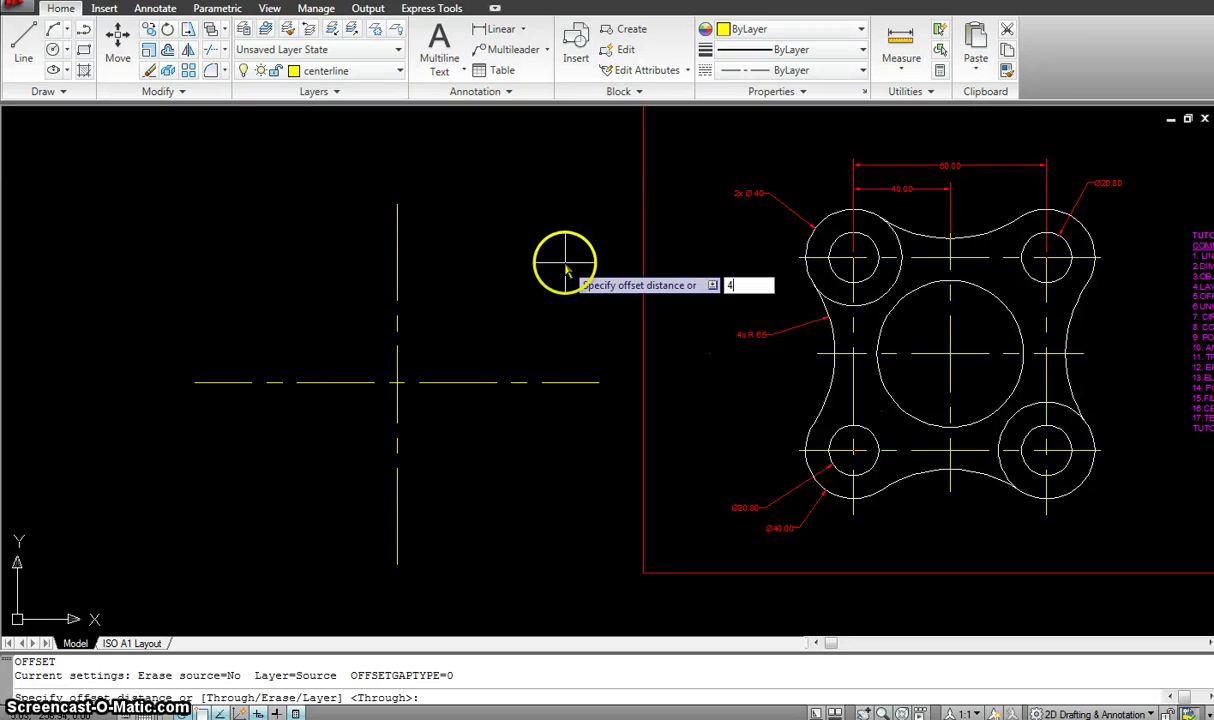
key(Return)
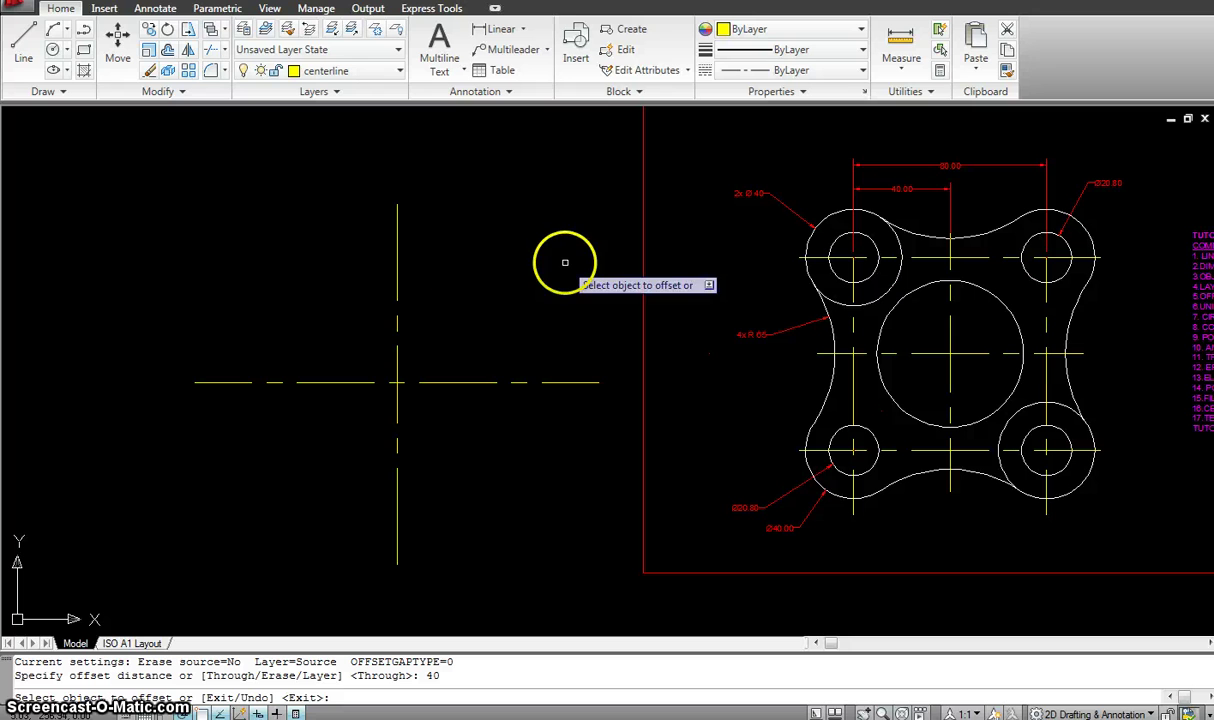
click(398, 252)
click(305, 263)
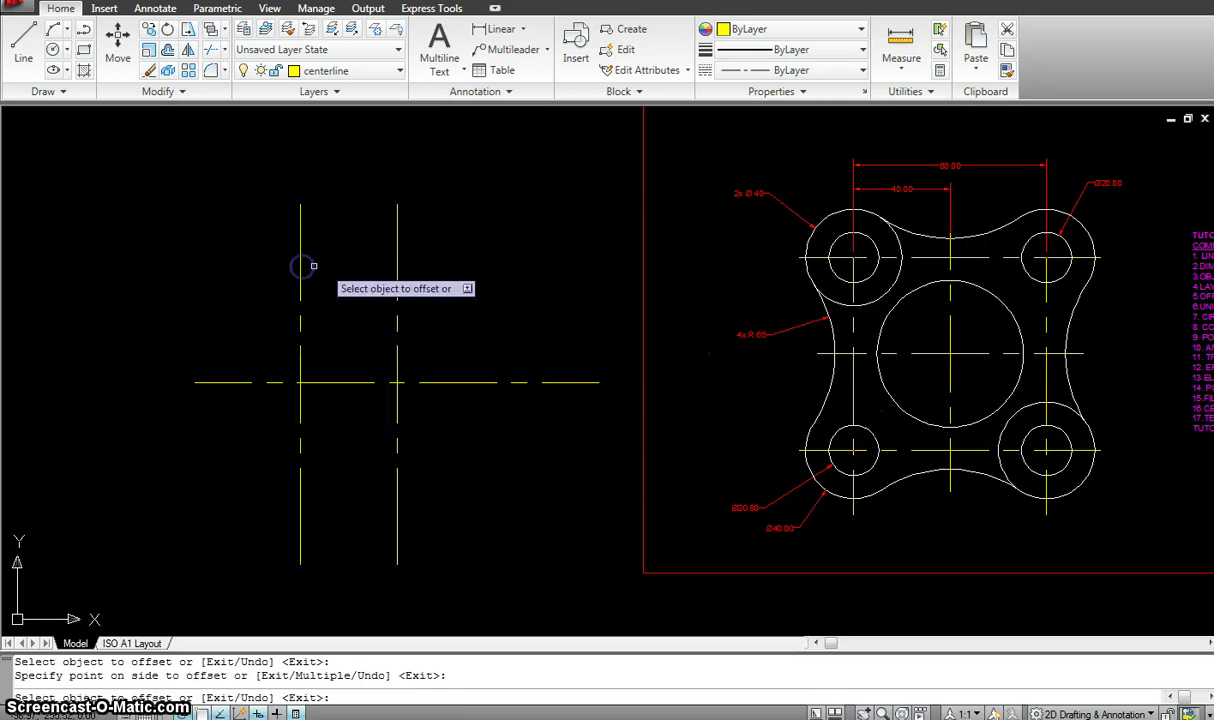
click(396, 260)
click(500, 265)
Offset the horizontal centerline 40 mm both above and below, completing the three-by-three centerline grid
click(520, 382)
click(546, 252)
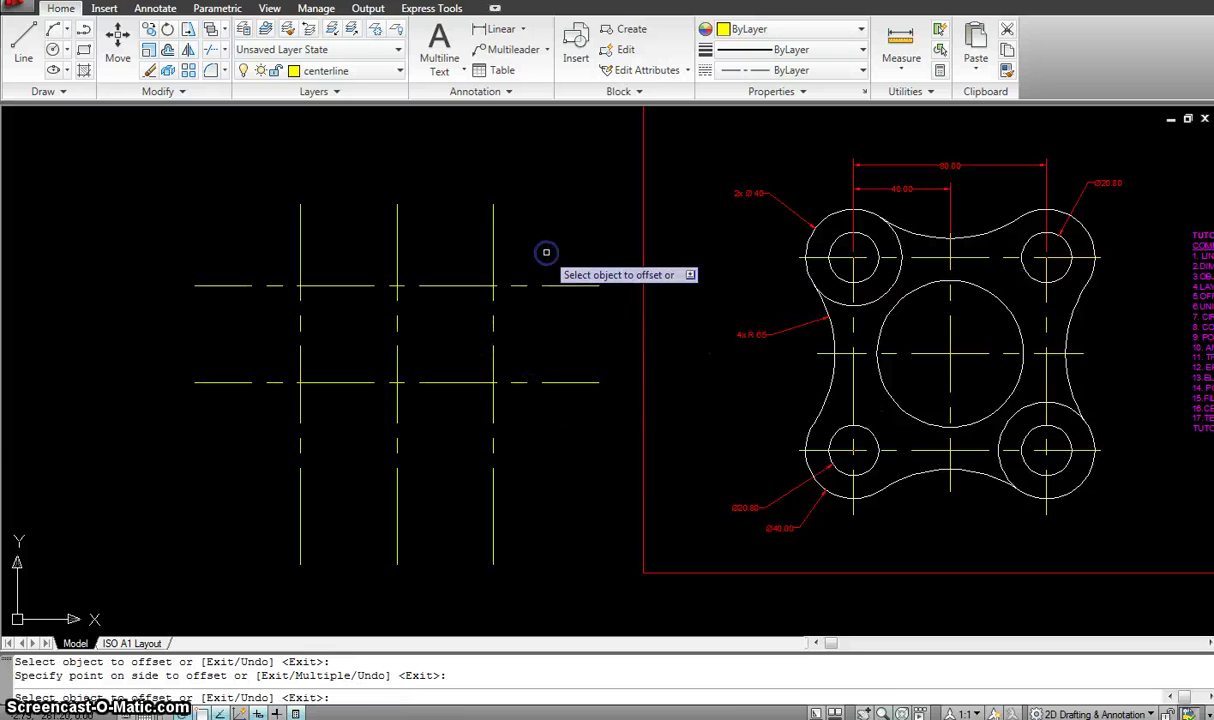
click(522, 382)
click(529, 441)
key(Escape)
Add a diameter dimension to the large central circle of the reference drawing, accepting the 1:1 annotation scale
click(958, 353)
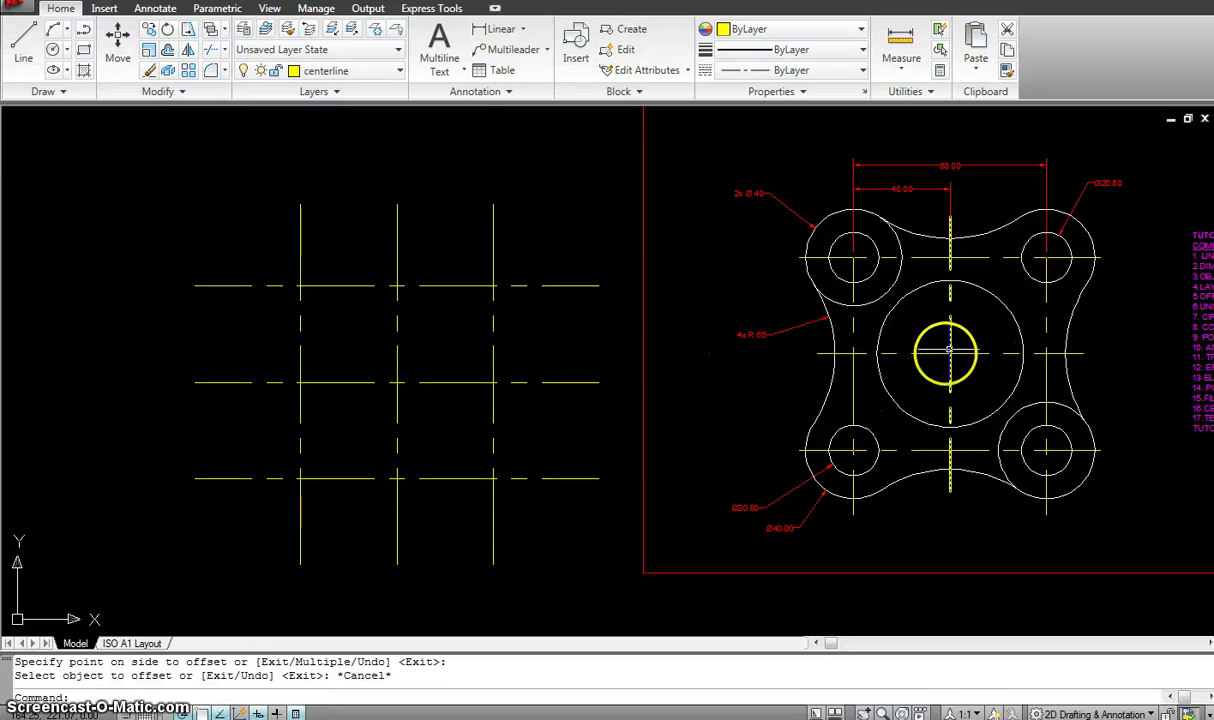
click(957, 365)
middle_drag(957, 365, 907, 359)
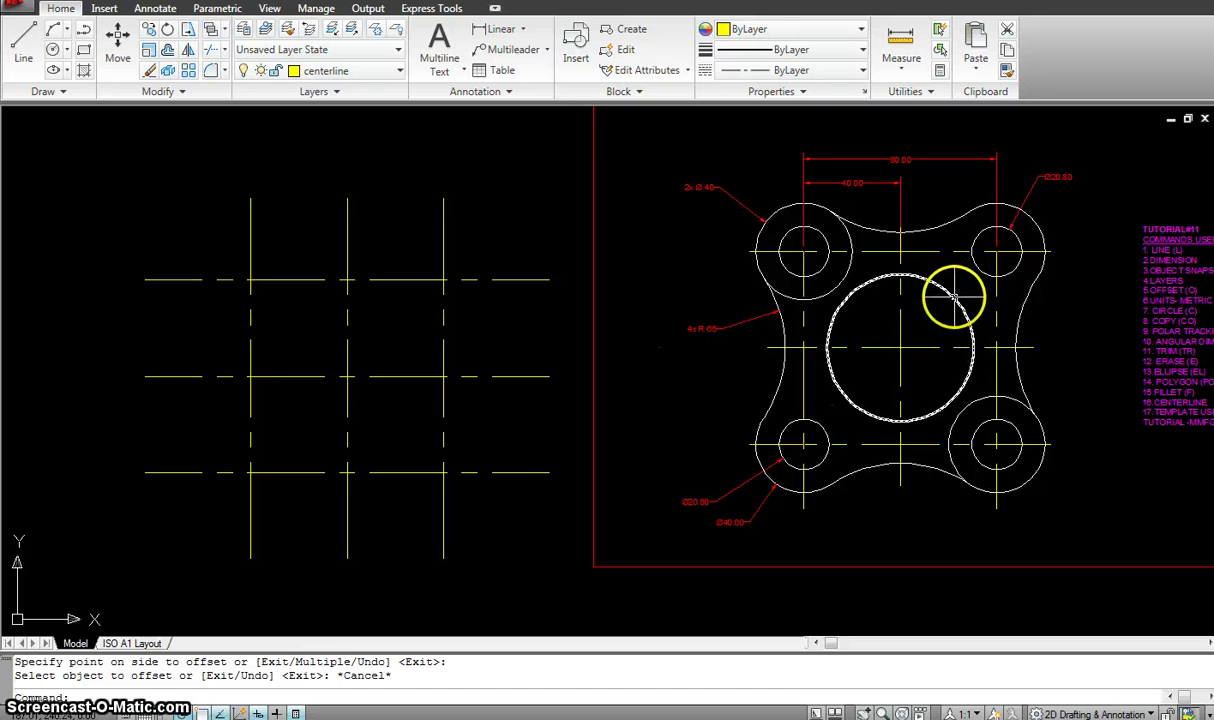
click(524, 33)
click(489, 235)
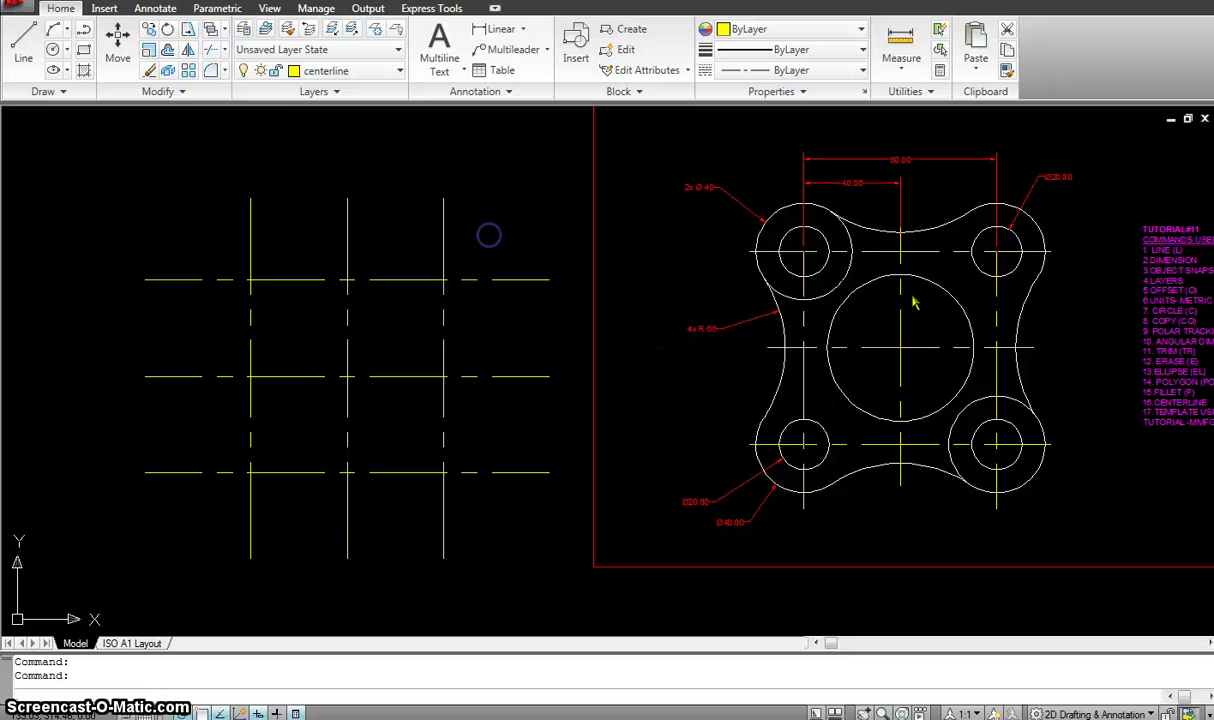
click(634, 428)
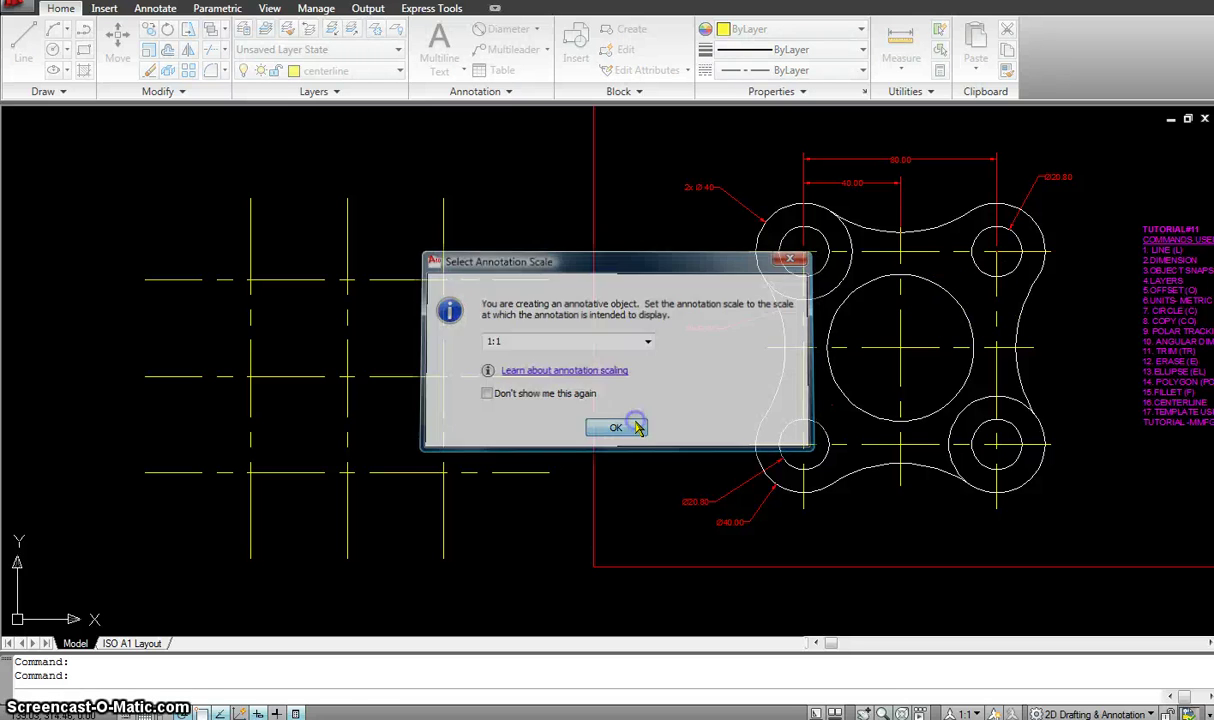
click(956, 312)
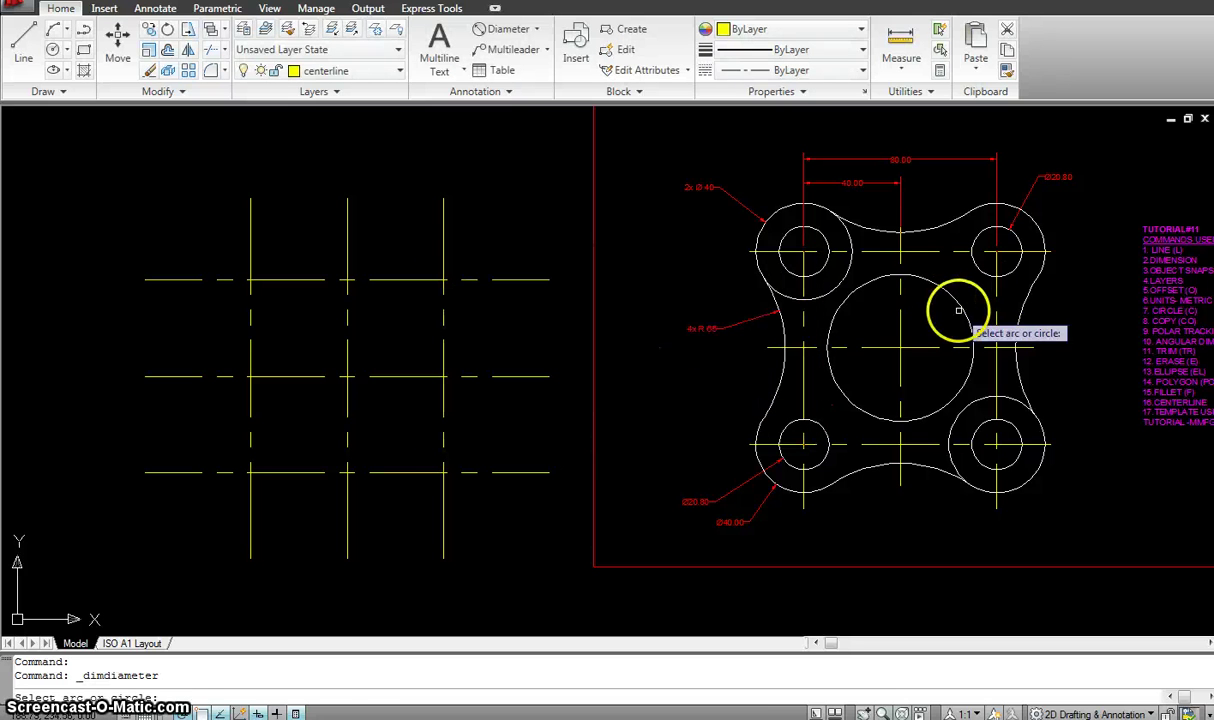
click(1058, 300)
Match the new central circle dimension's properties to those of the upper-right Ø20.80 dimension in the reference drawing
text(ma)
key(Return)
click(1058, 177)
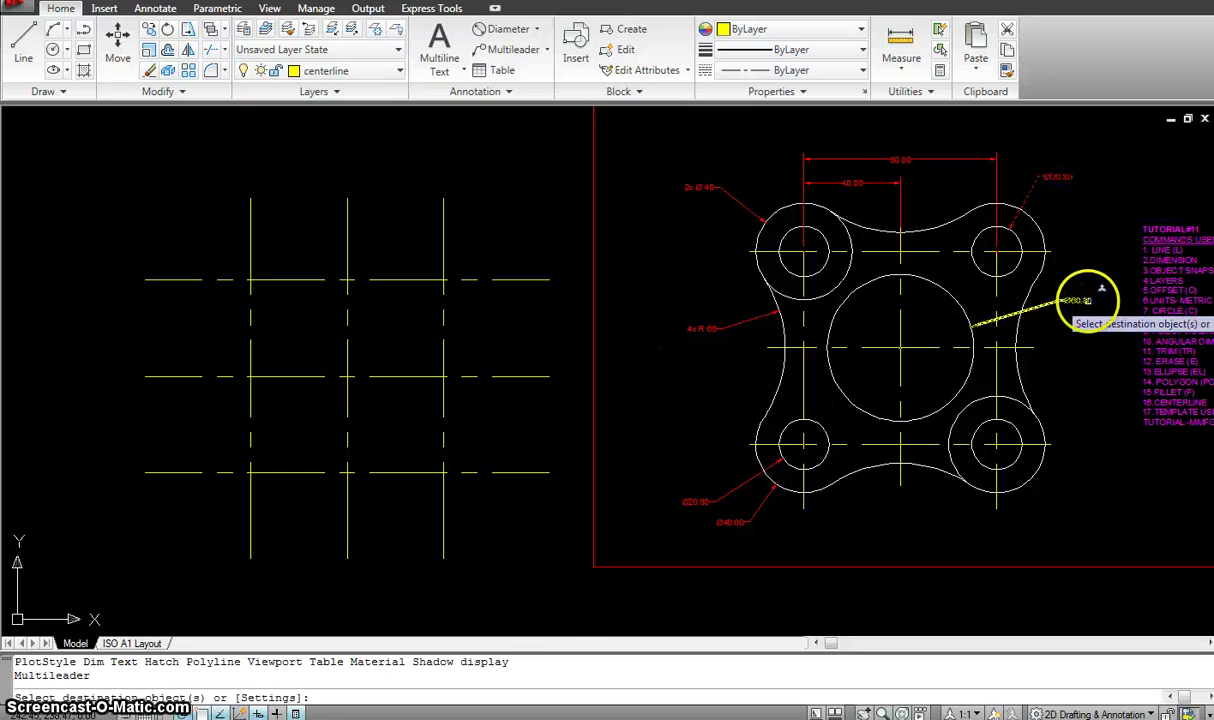
click(1090, 310)
key(Escape)
scroll(1100, 330, up, 4)
scroll(1096, 323, down, 5)
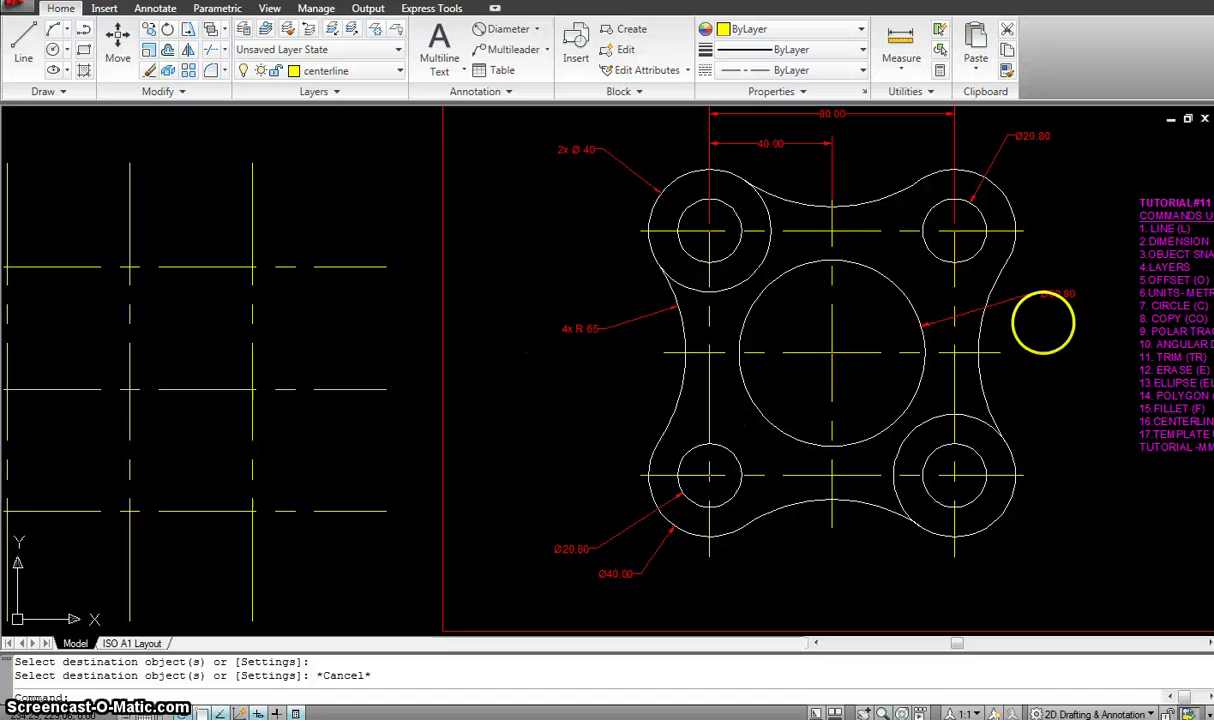
key(Escape)
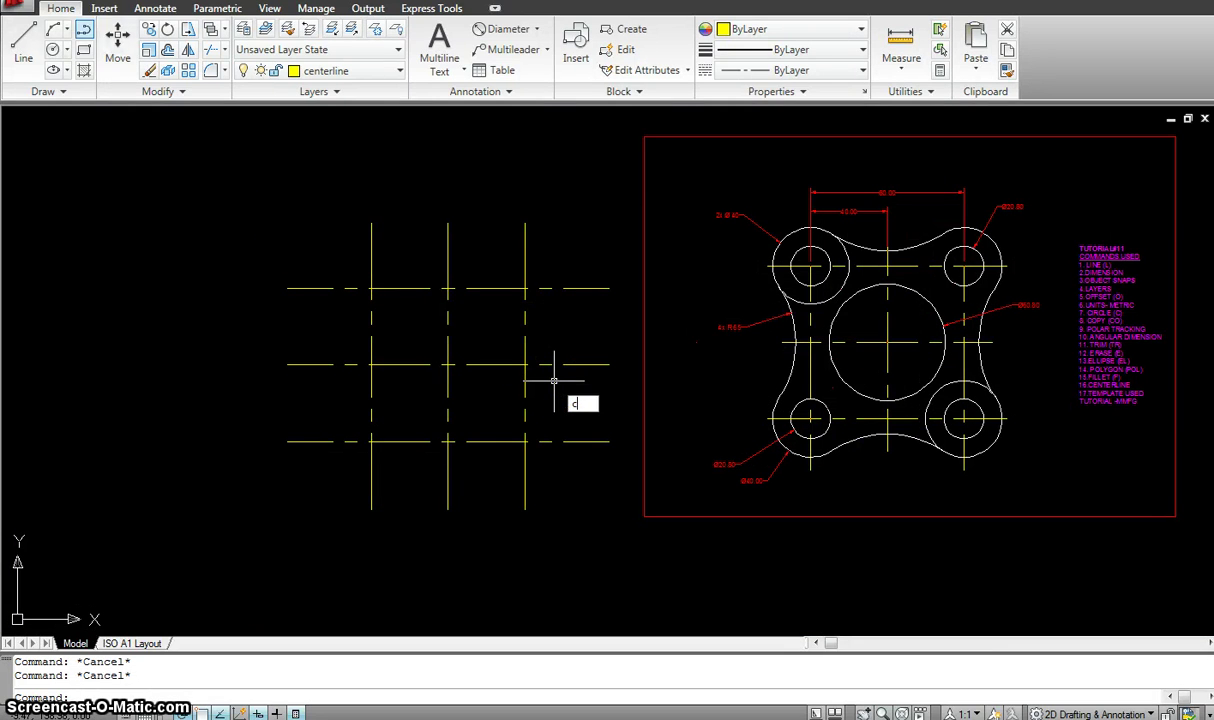
Draw a circle of diameter 60.80 centered on the middle intersection of the new centerline grid
text(c)
key(Return)
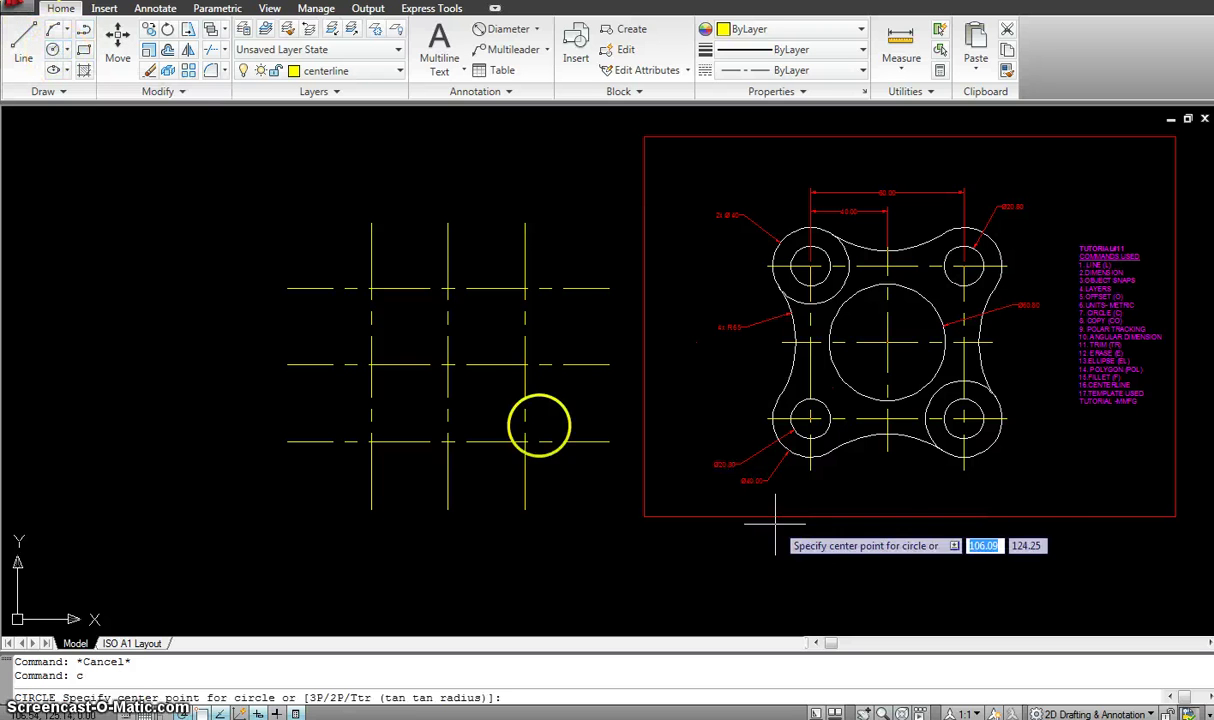
click(448, 364)
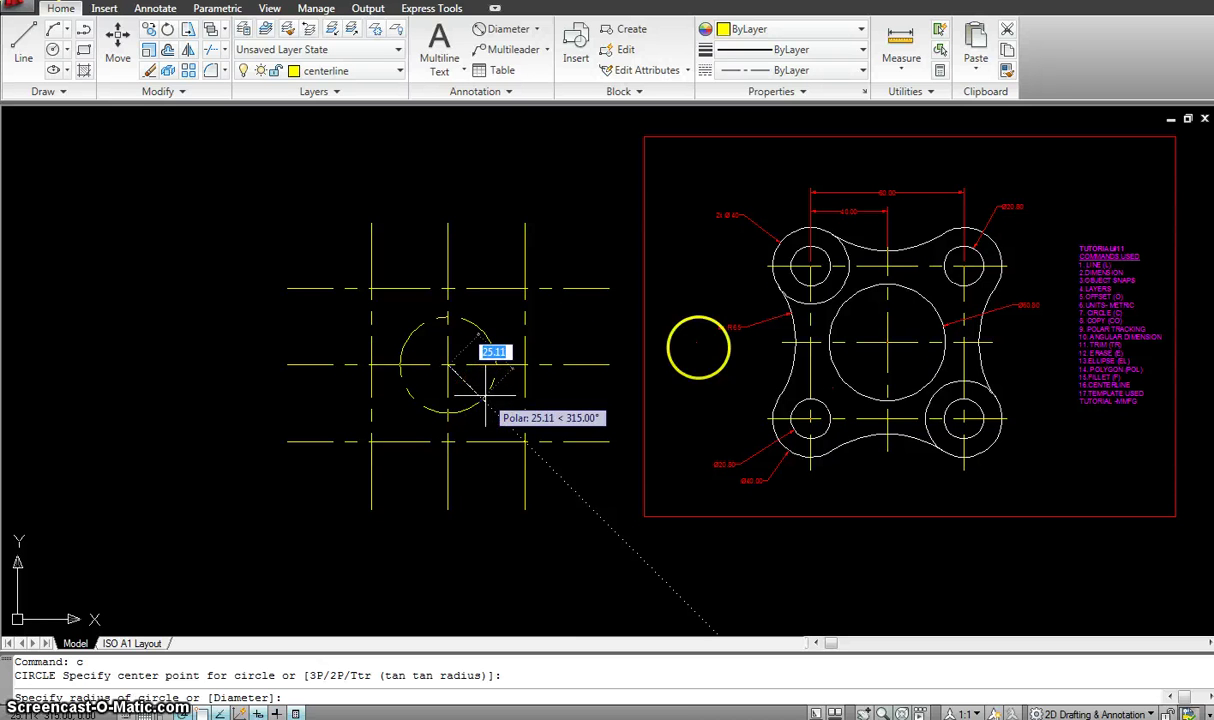
scroll(981, 320, up, 3)
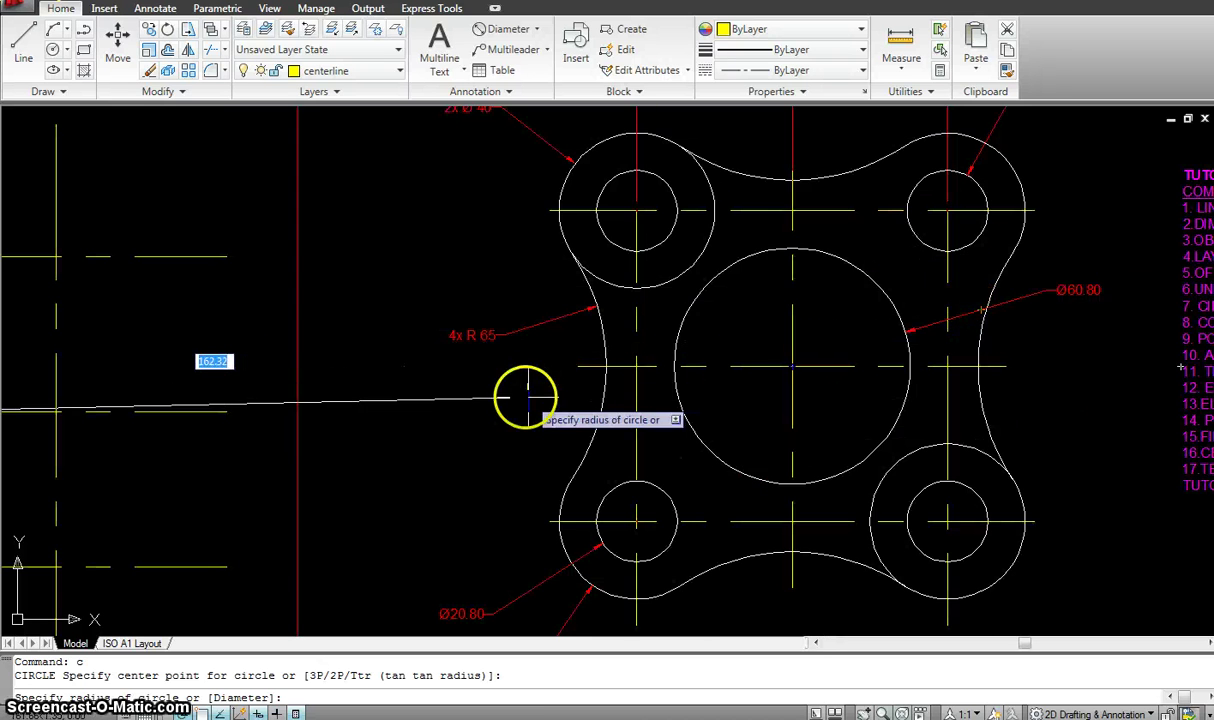
scroll(526, 397, down, 2)
text(d)
key(Return)
text(60.80)
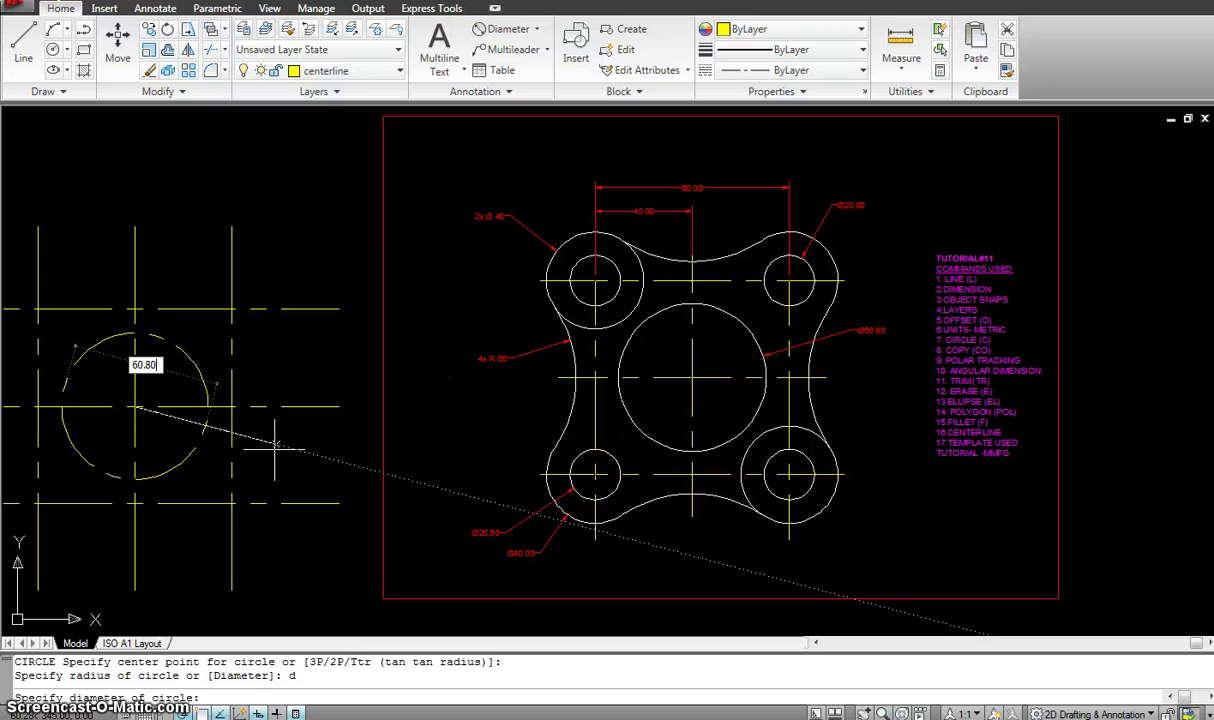
key(Return)
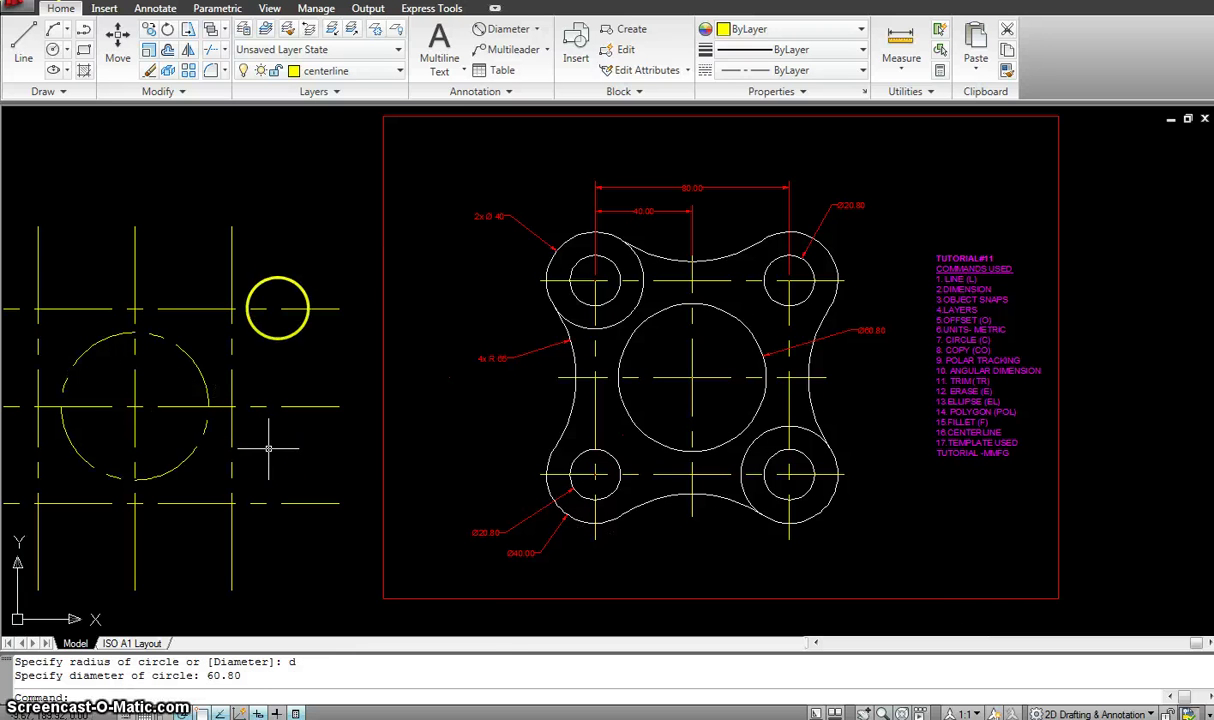
Assign the new central circle to the Model-Top layer and make that layer current
click(185, 357)
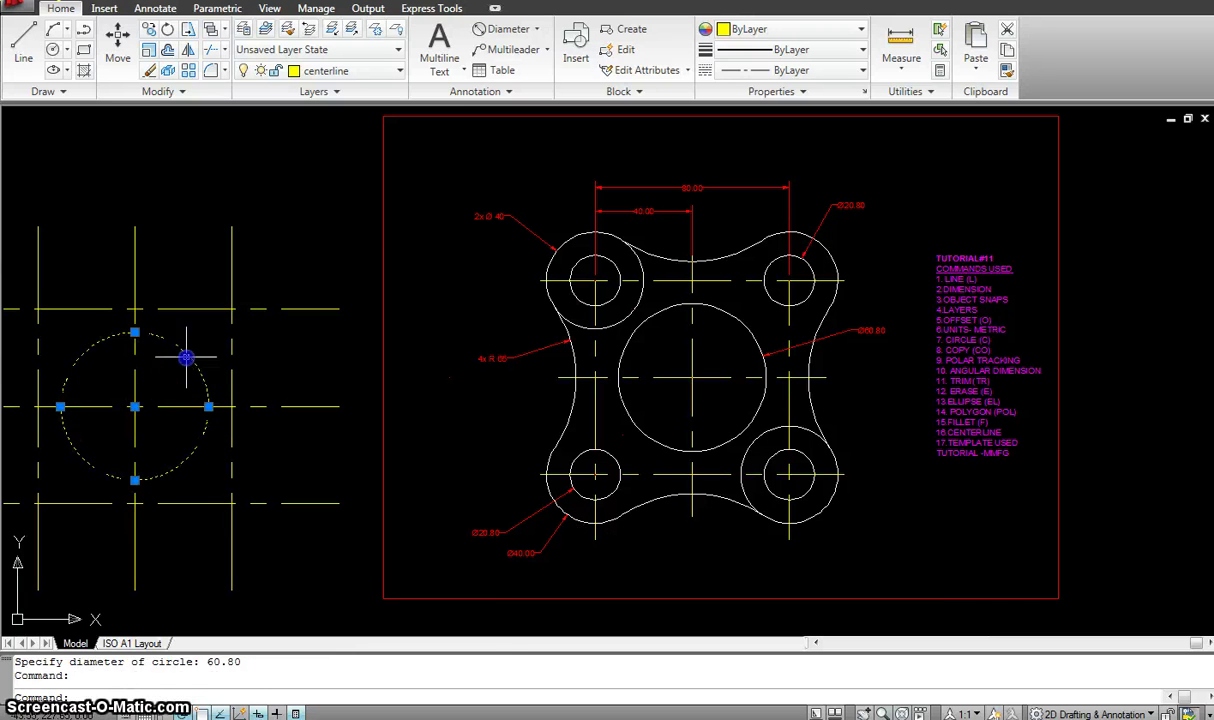
click(352, 72)
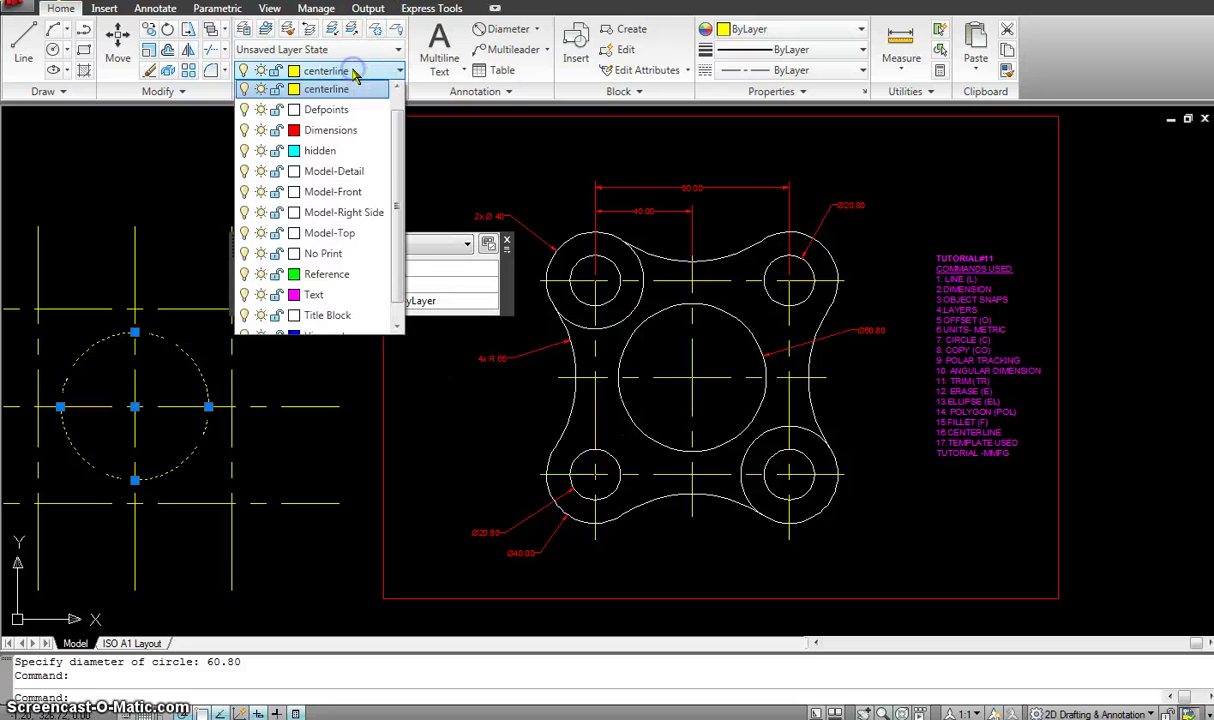
click(324, 235)
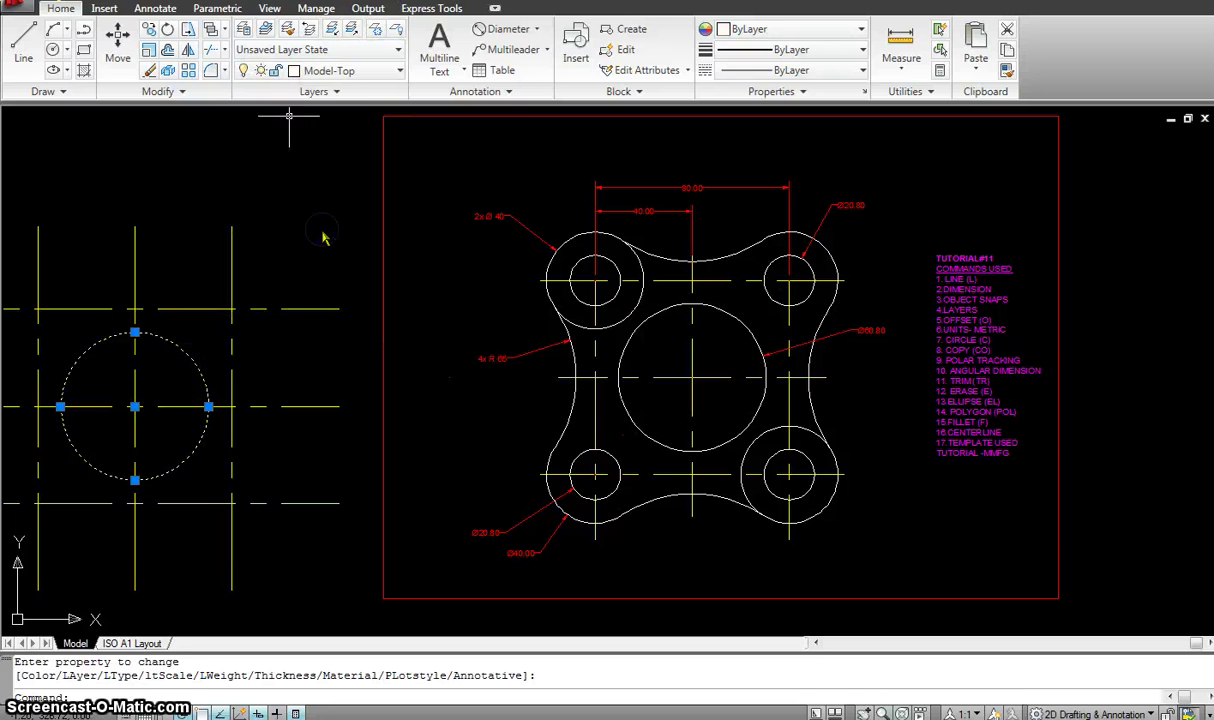
click(266, 31)
mouse_move(270, 238)
middle_down()
mouse_move(388, 195)
mouse_move(438, 196)
middle_up()
key(Escape)
key(Escape)
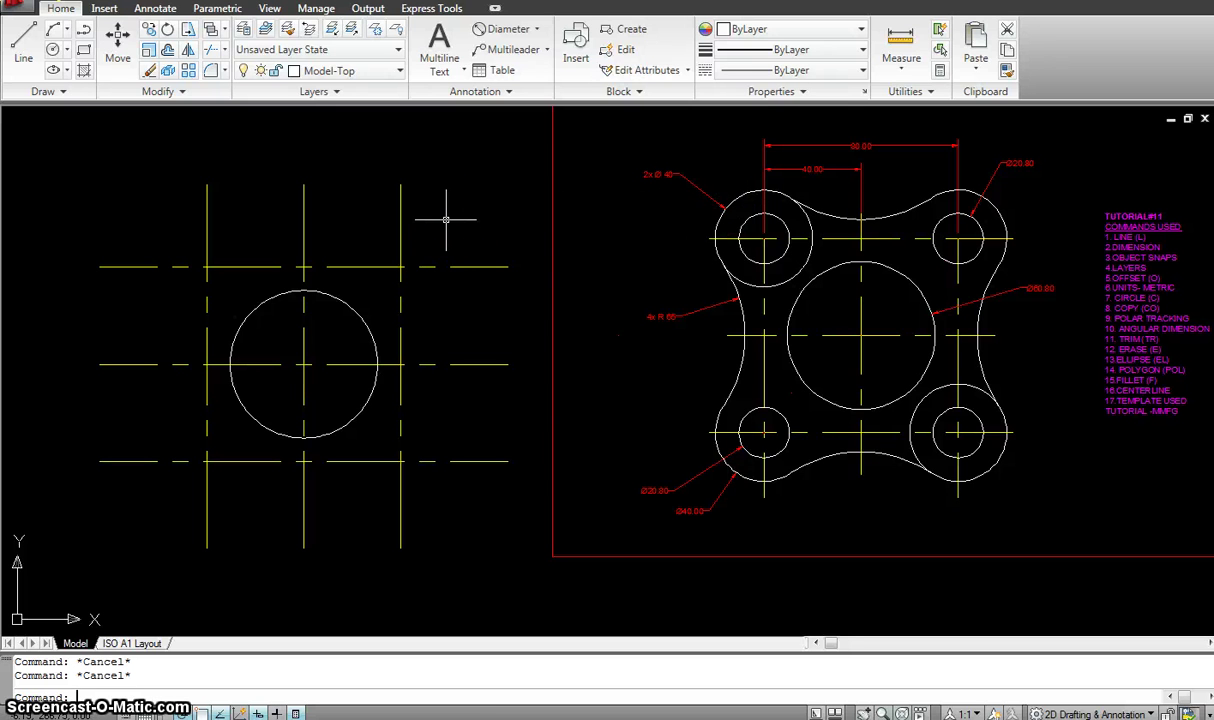
Draw a circle of diameter 40 centered on the upper-left intersection of the centerline grid
key(Return)
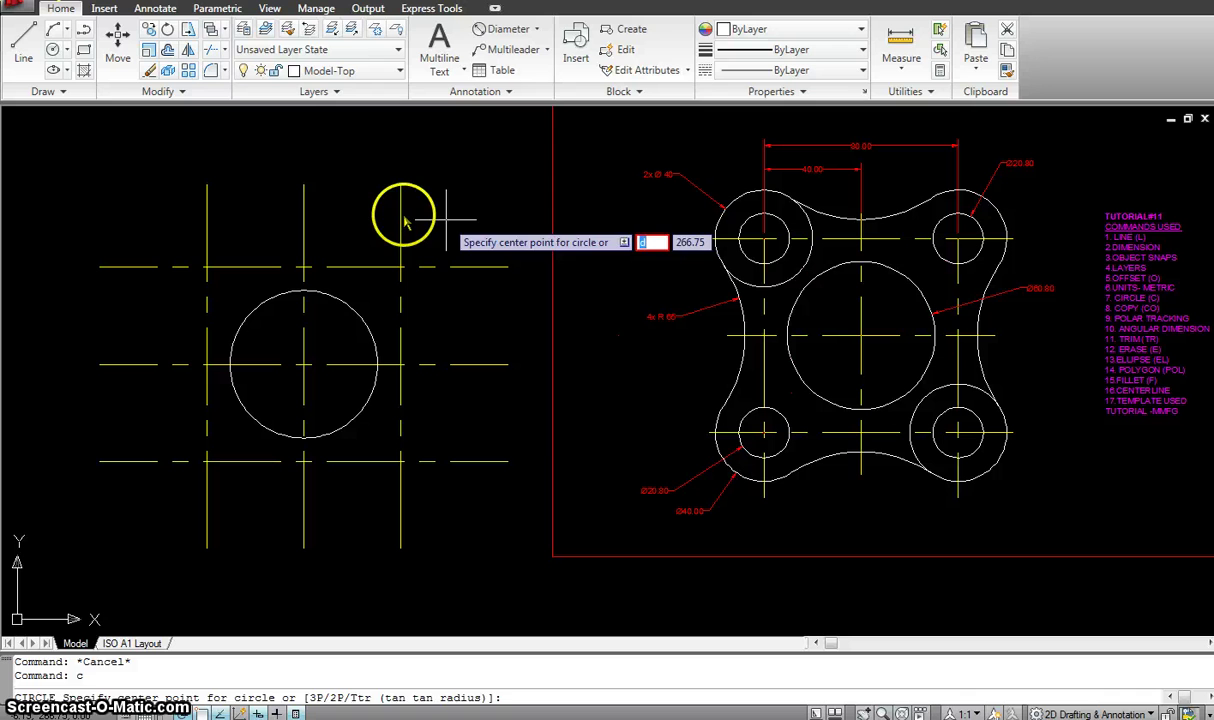
key(Escape)
key(Escape)
text(c)
key(Return)
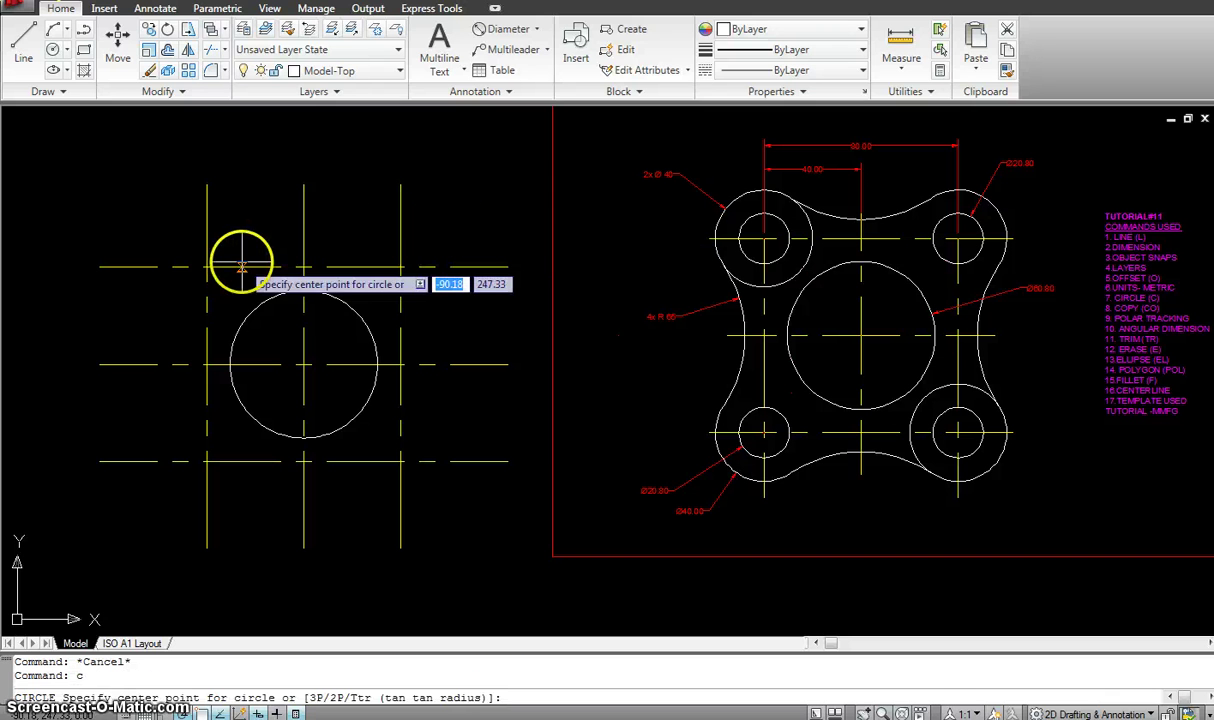
click(206, 266)
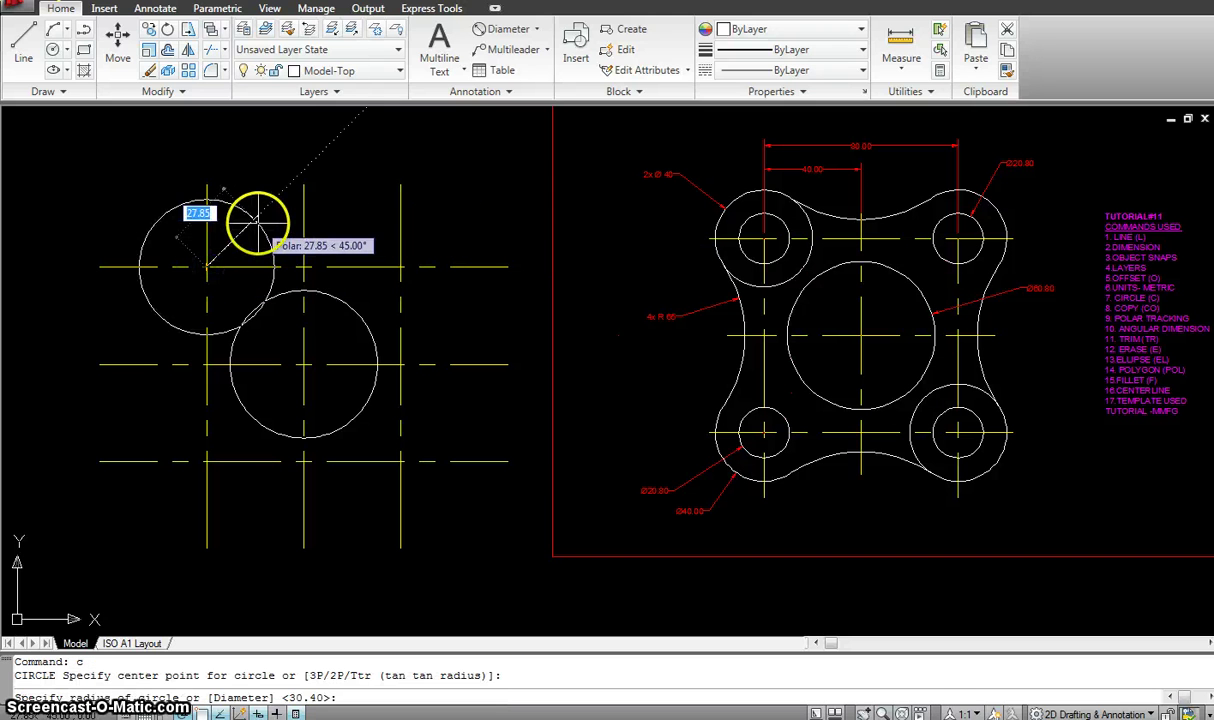
text(d)
key(Return)
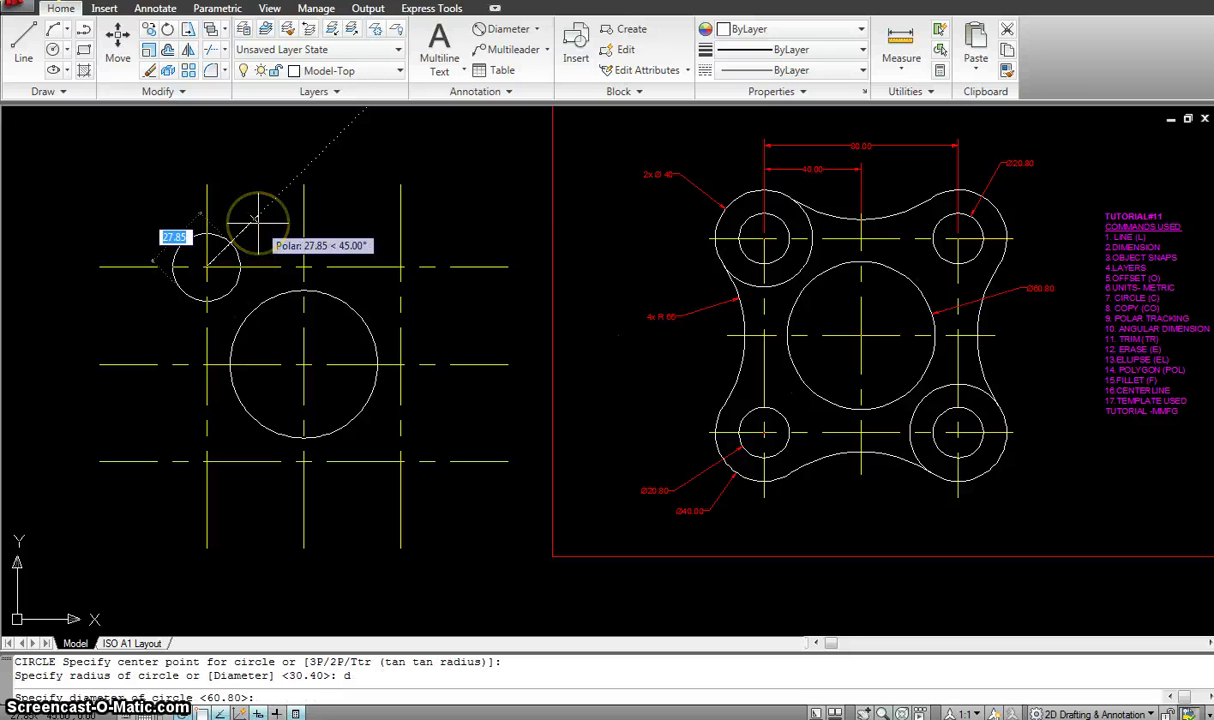
text(4)
key(Return)
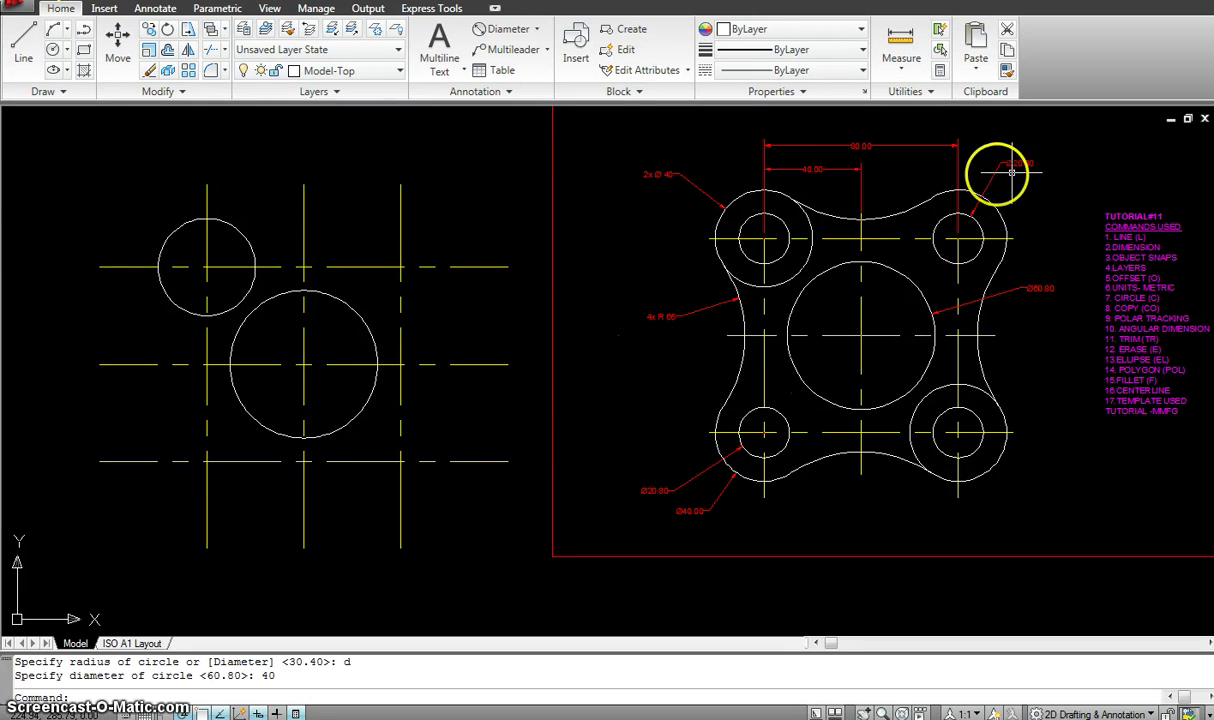
Draw a circle of diameter 20.8 concentric with the Ø40 circle at the upper-left intersection of the centerline grid
key(Escape)
key(Escape)
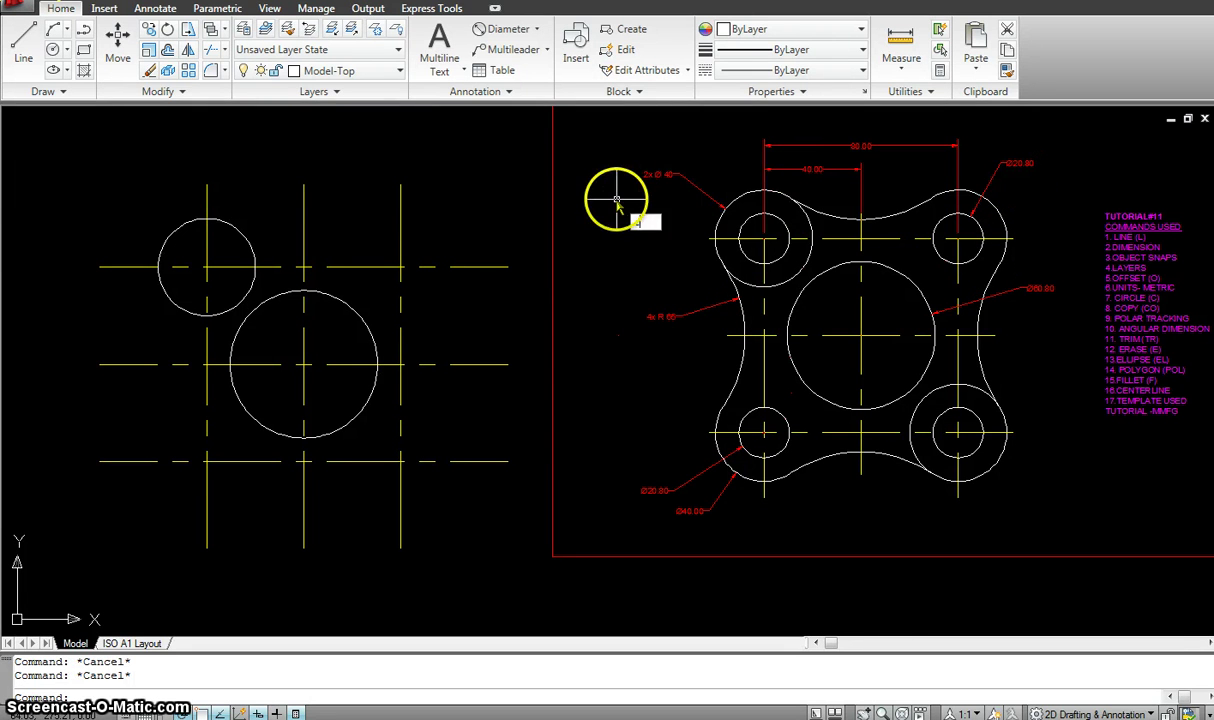
text(c)
key(Return)
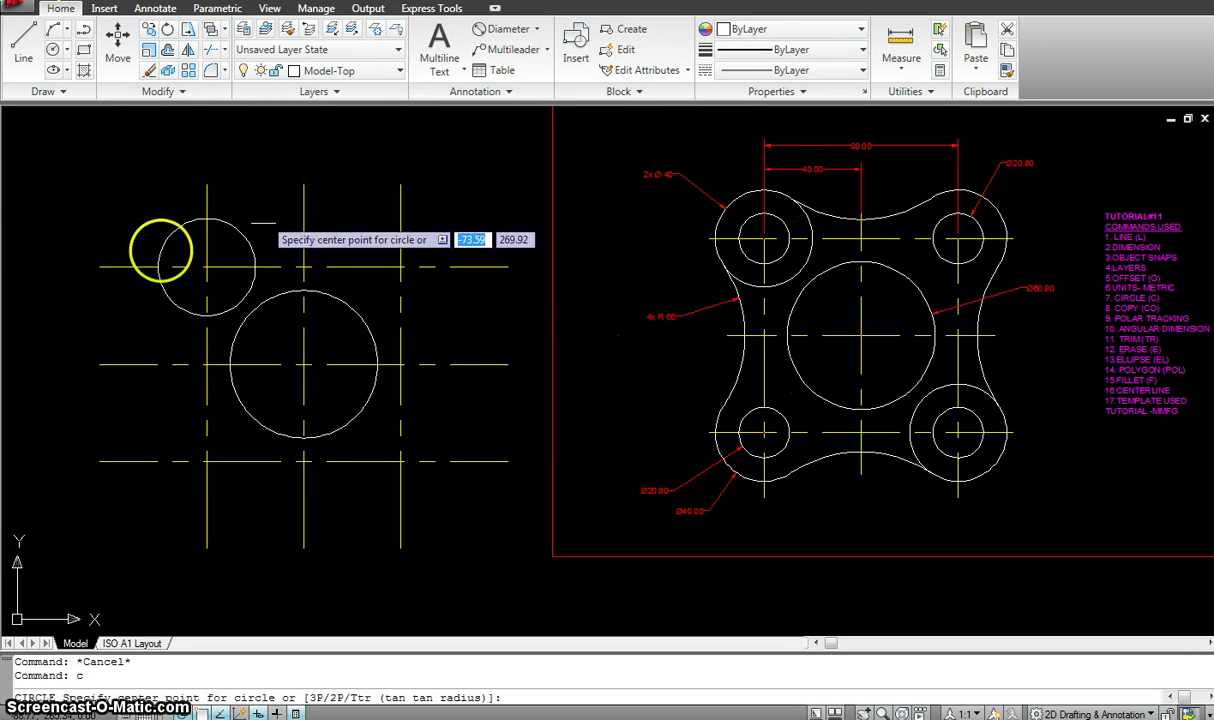
scroll(204, 267, up, 3)
click(198, 267)
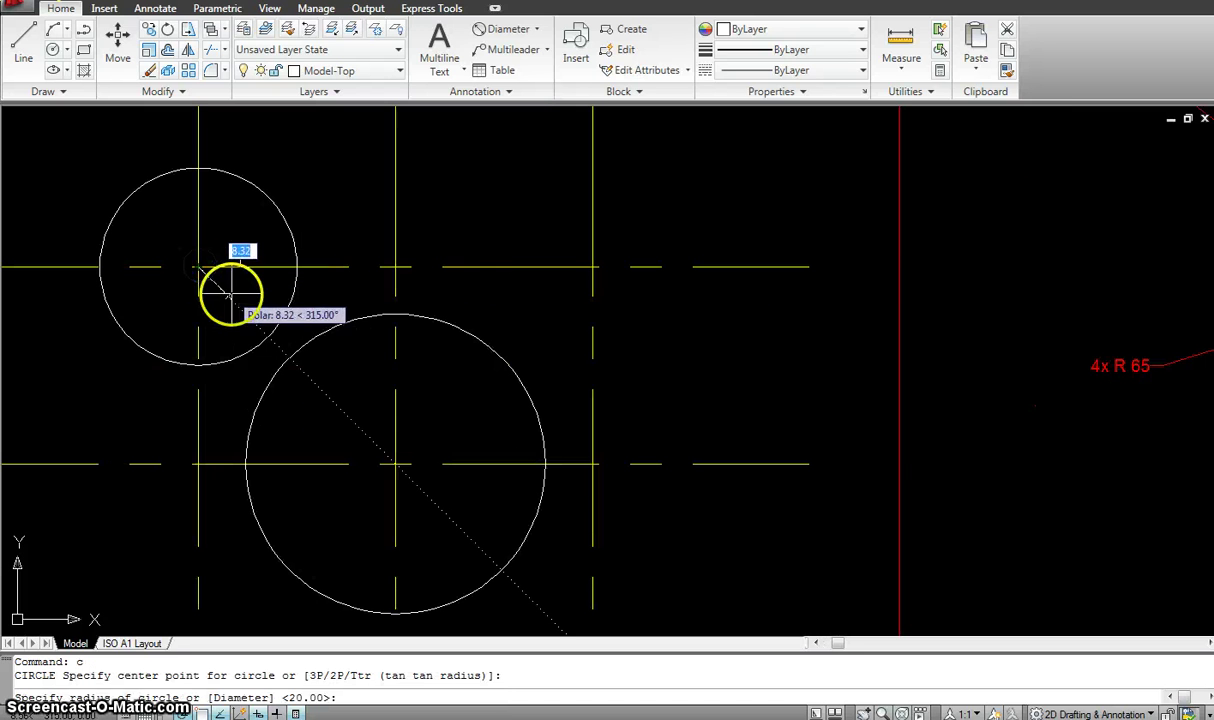
text(d)
key(Return)
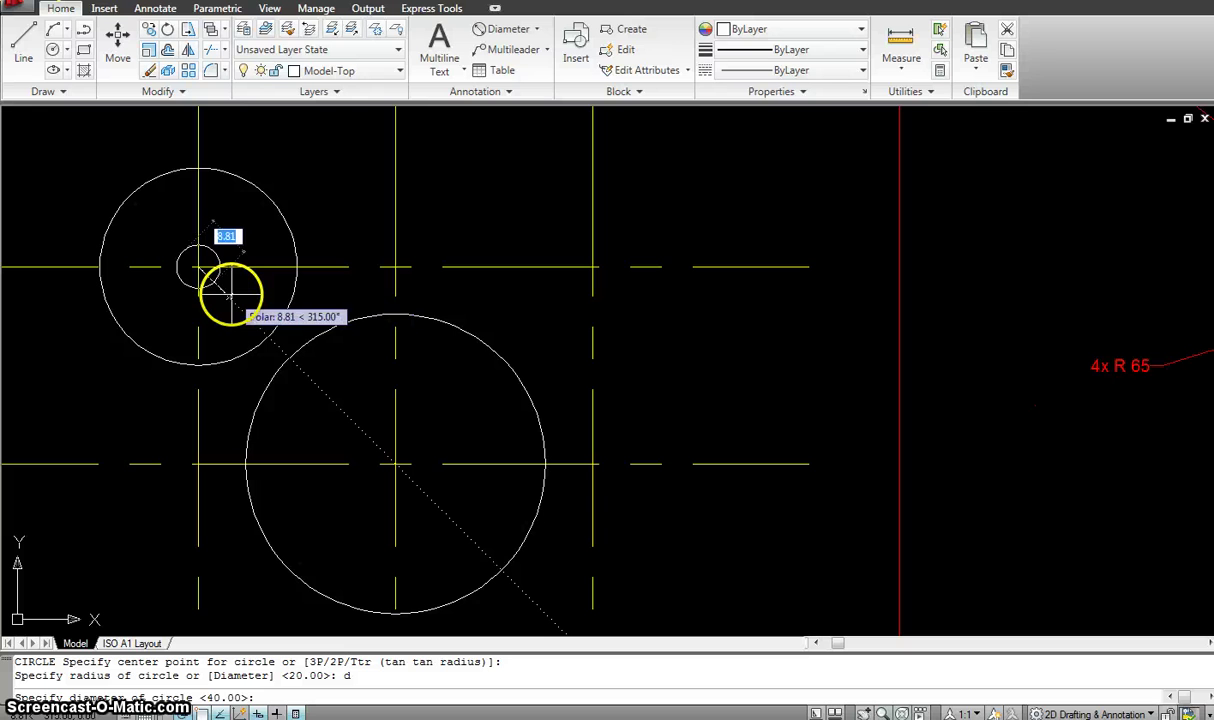
text(20.8)
key(Return)
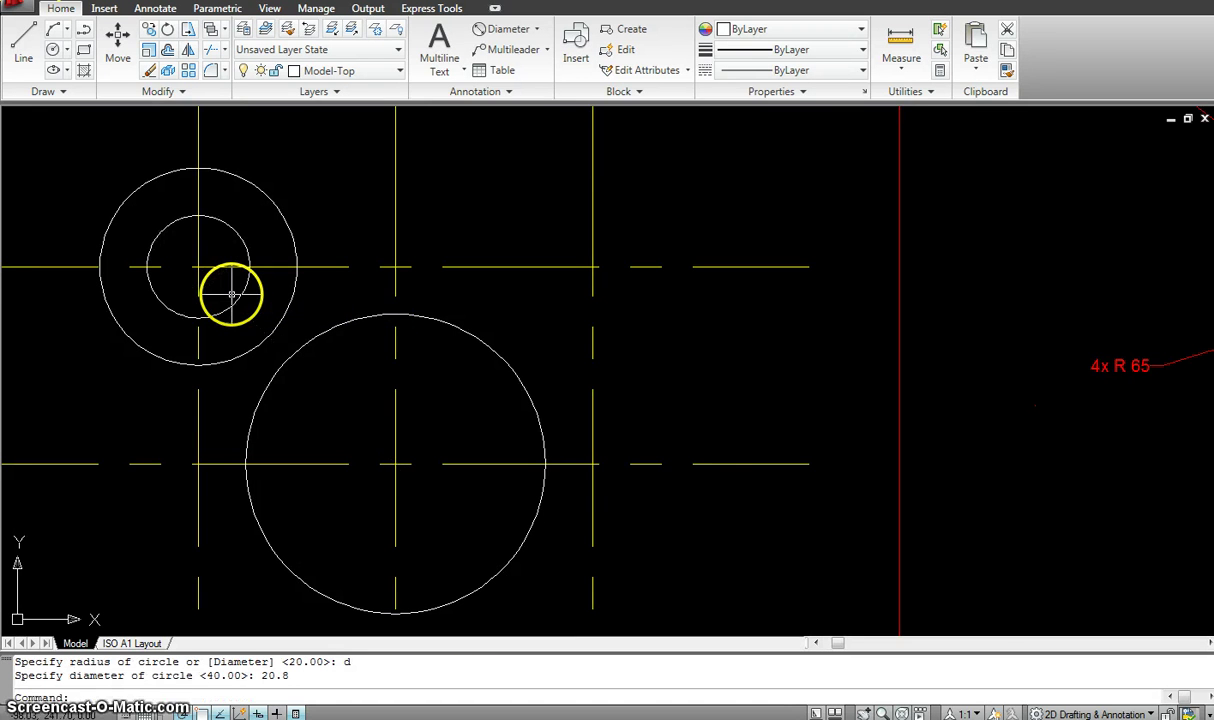
scroll(463, 314, down, 4)
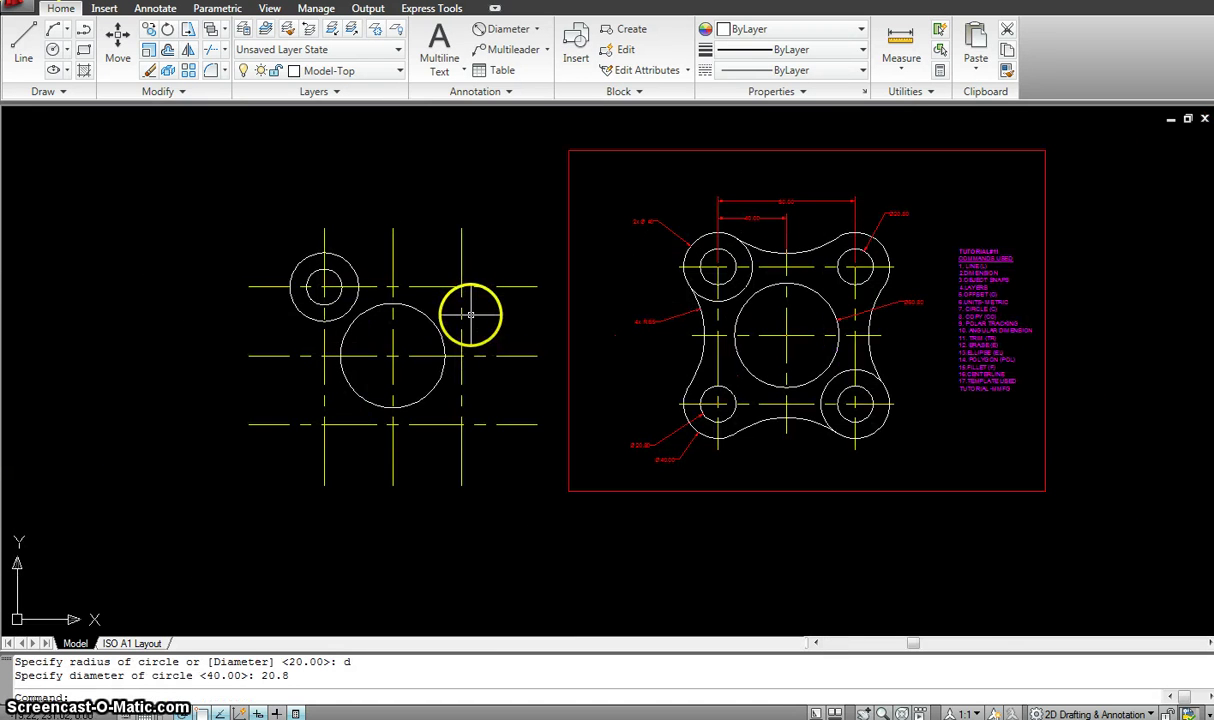
scroll(445, 305, up, 1)
scroll(410, 265, up, 1)
text(co)
key(Return)
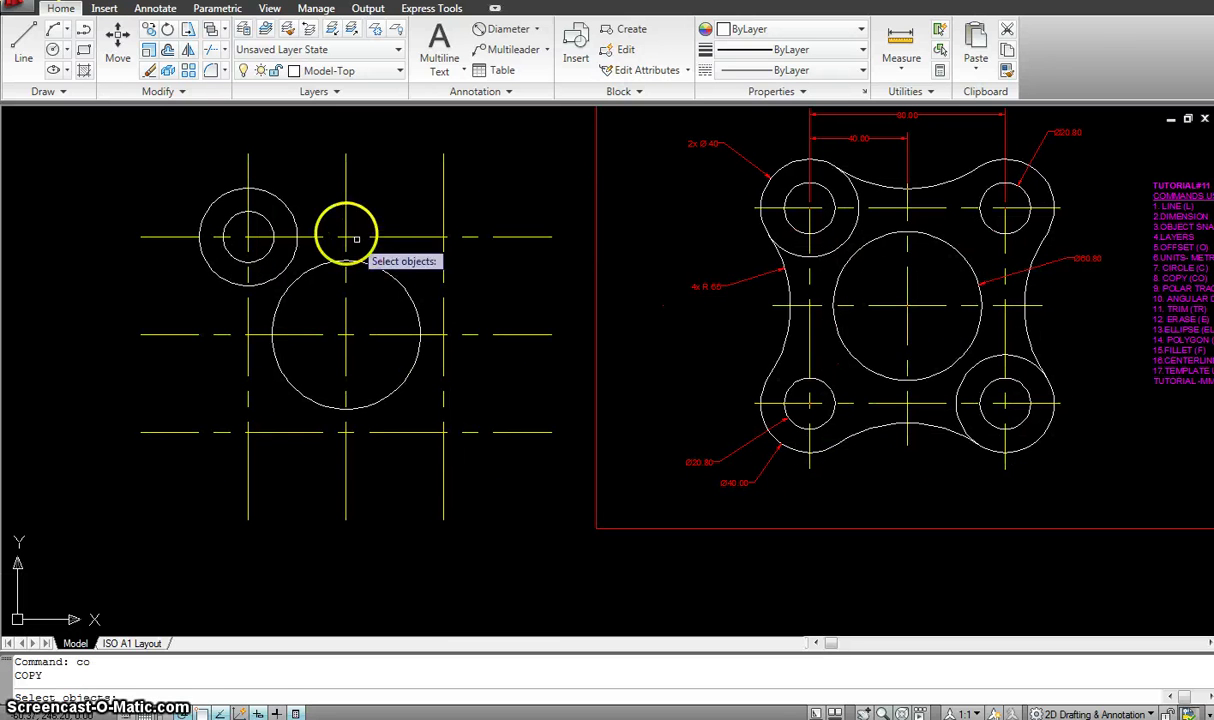
click(293, 182)
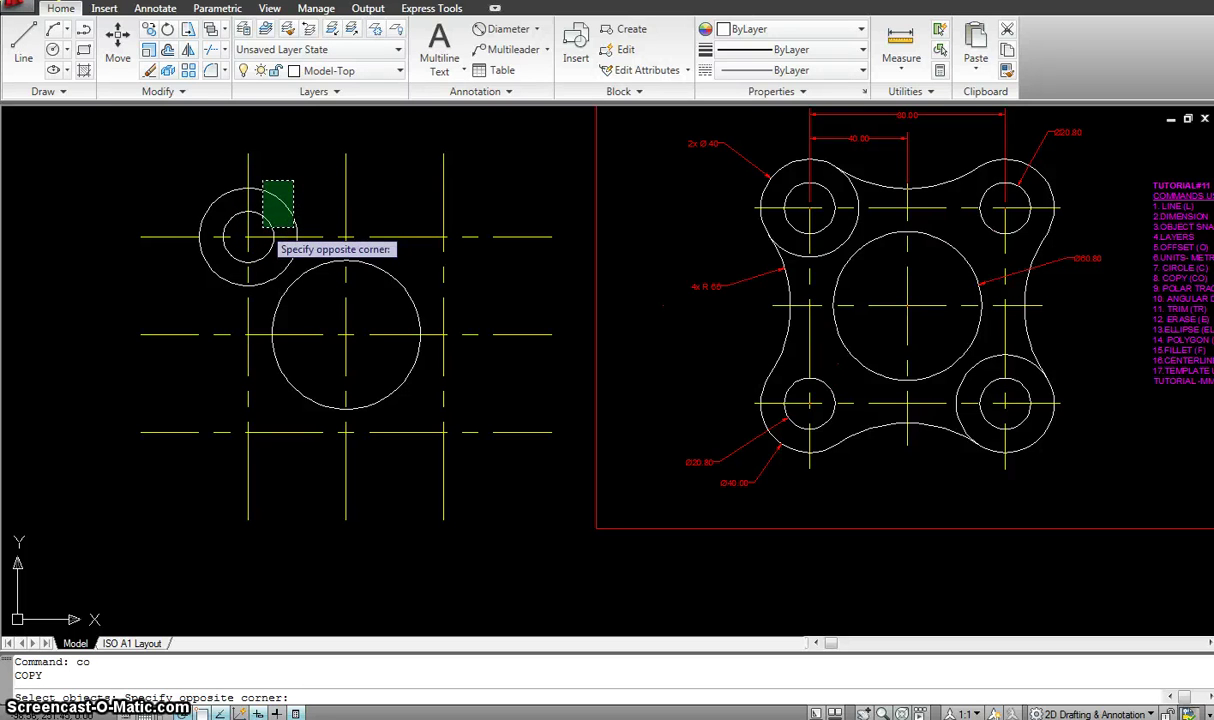
key(Escape)
key(Escape)
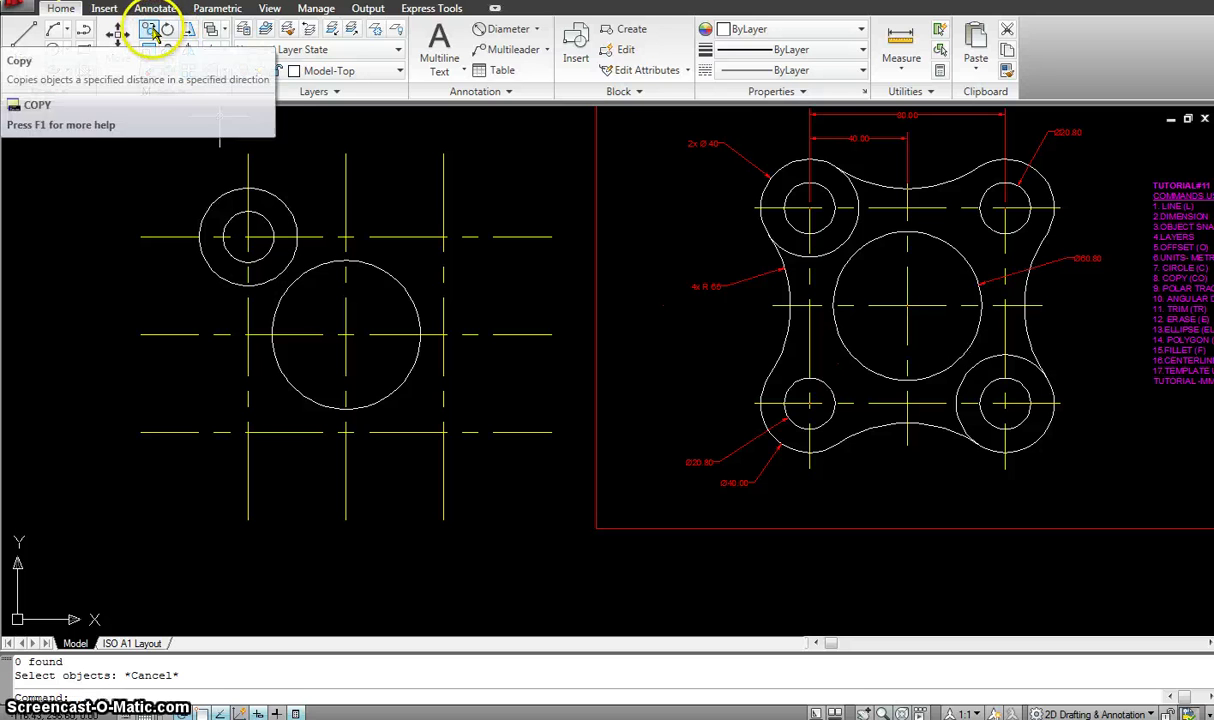
Copy the two concentric upper-left circles from their center to the lower-left, lower-right and upper-right intersections of the centerline grid
click(153, 33)
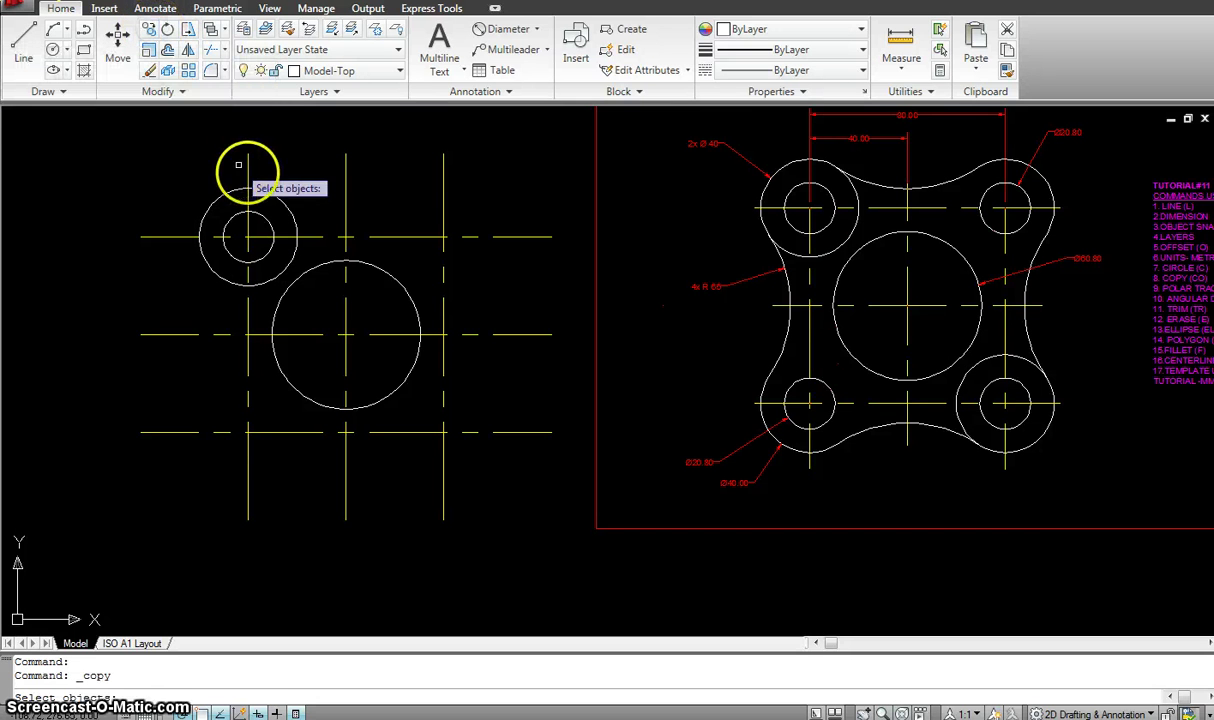
click(270, 190)
click(260, 218)
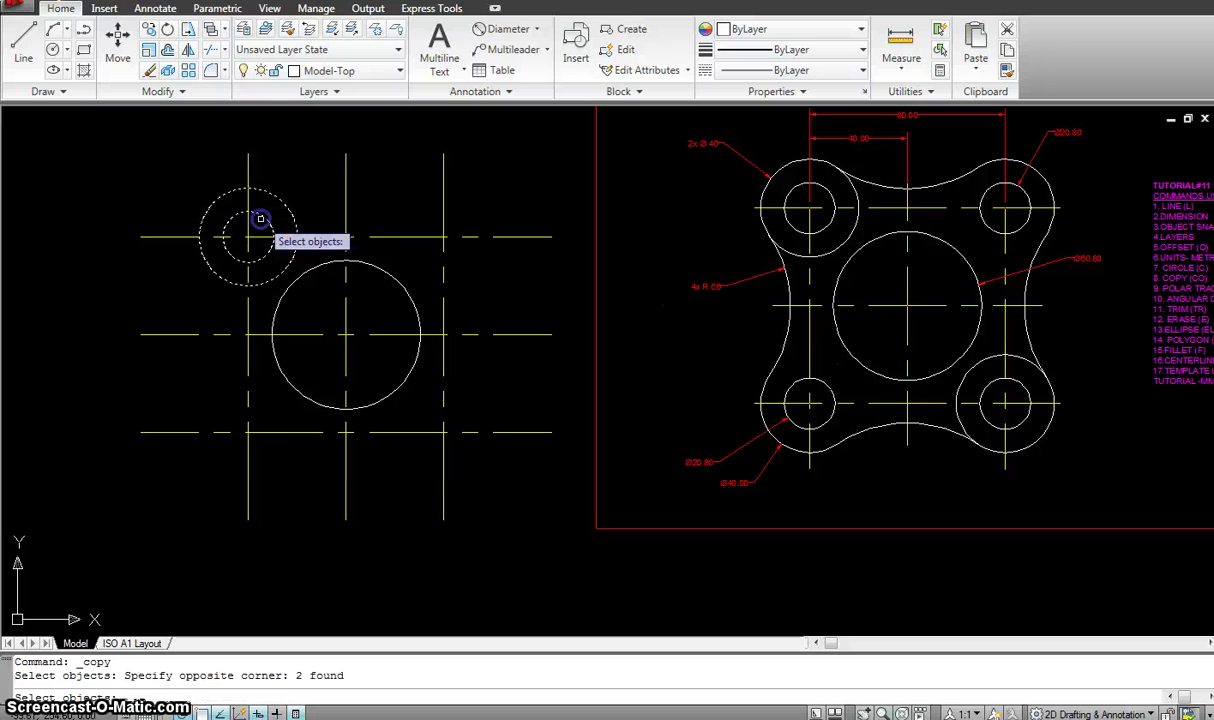
key(Return)
click(248, 237)
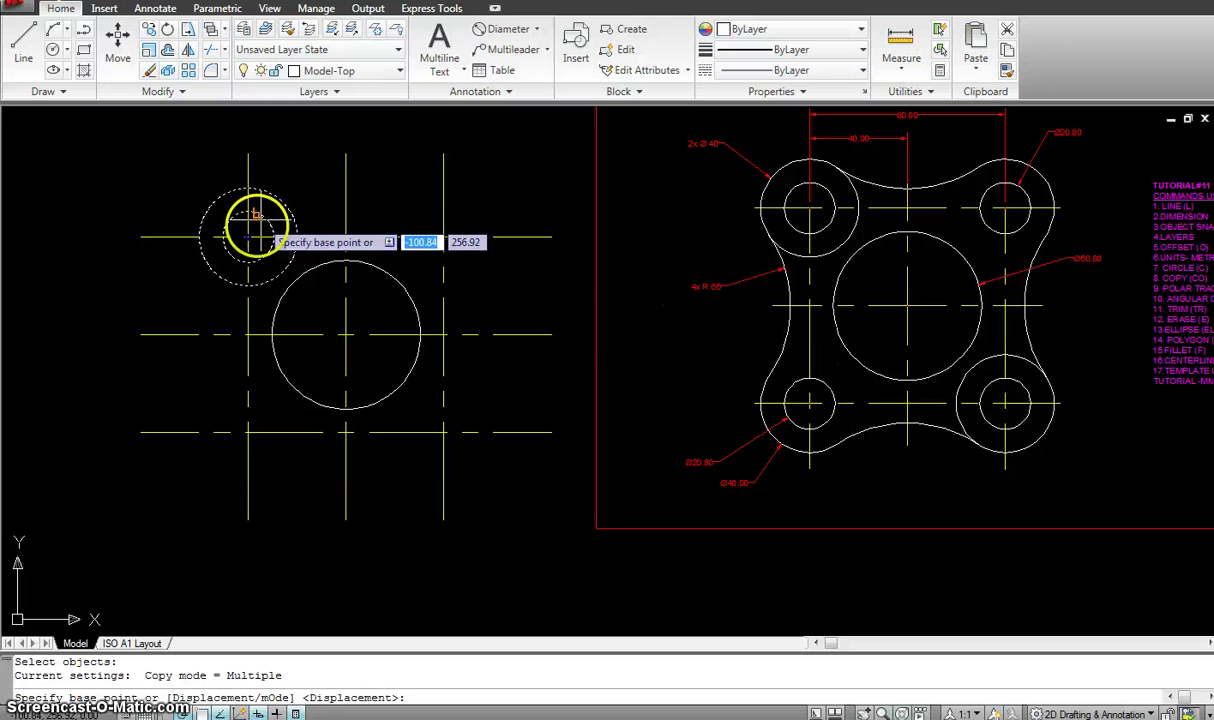
click(248, 434)
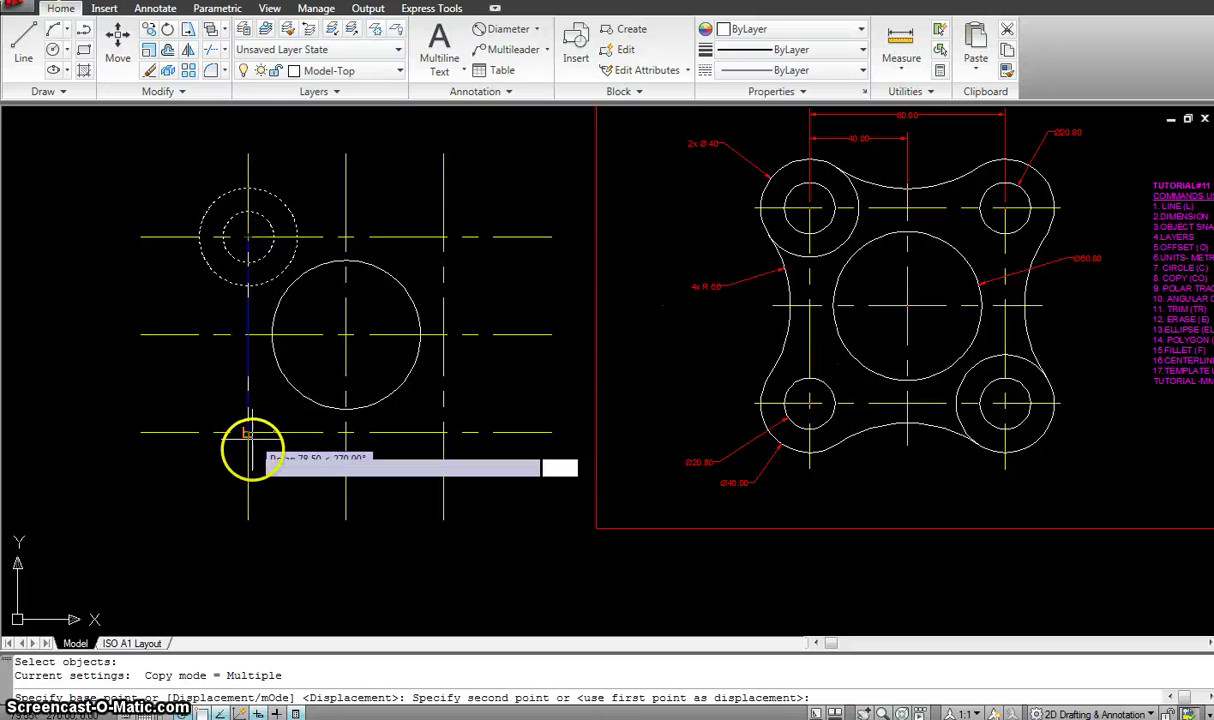
click(443, 432)
click(445, 237)
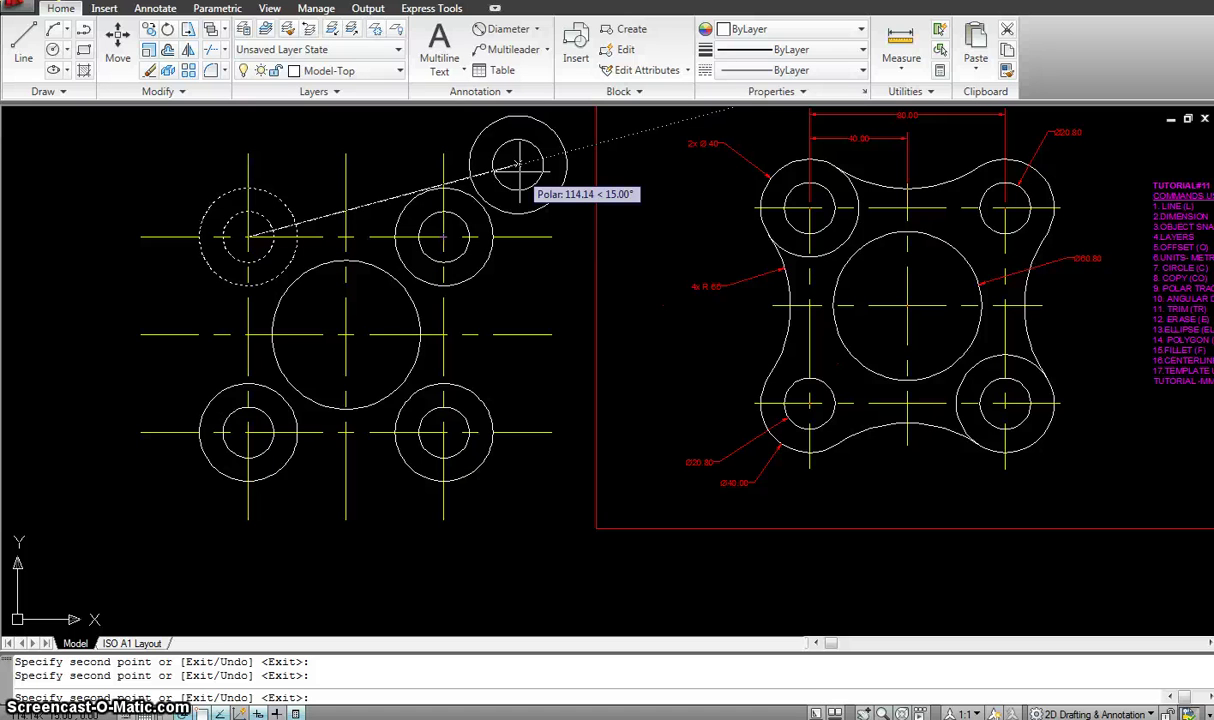
key(Escape)
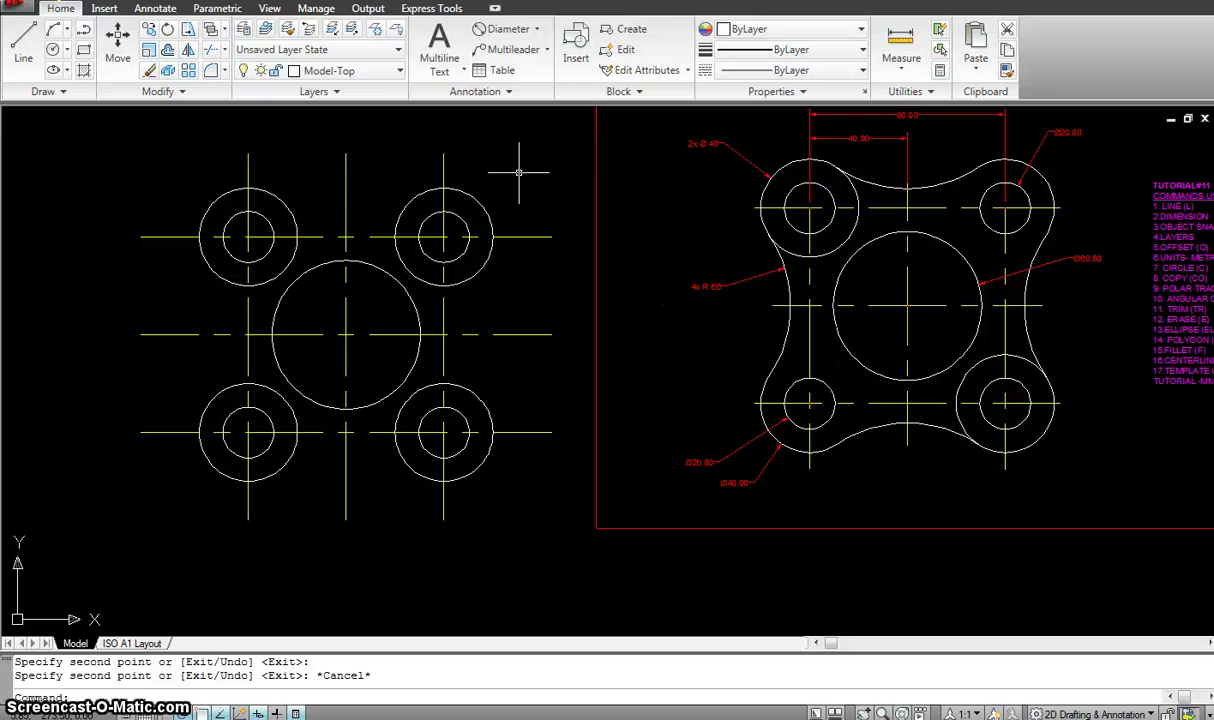
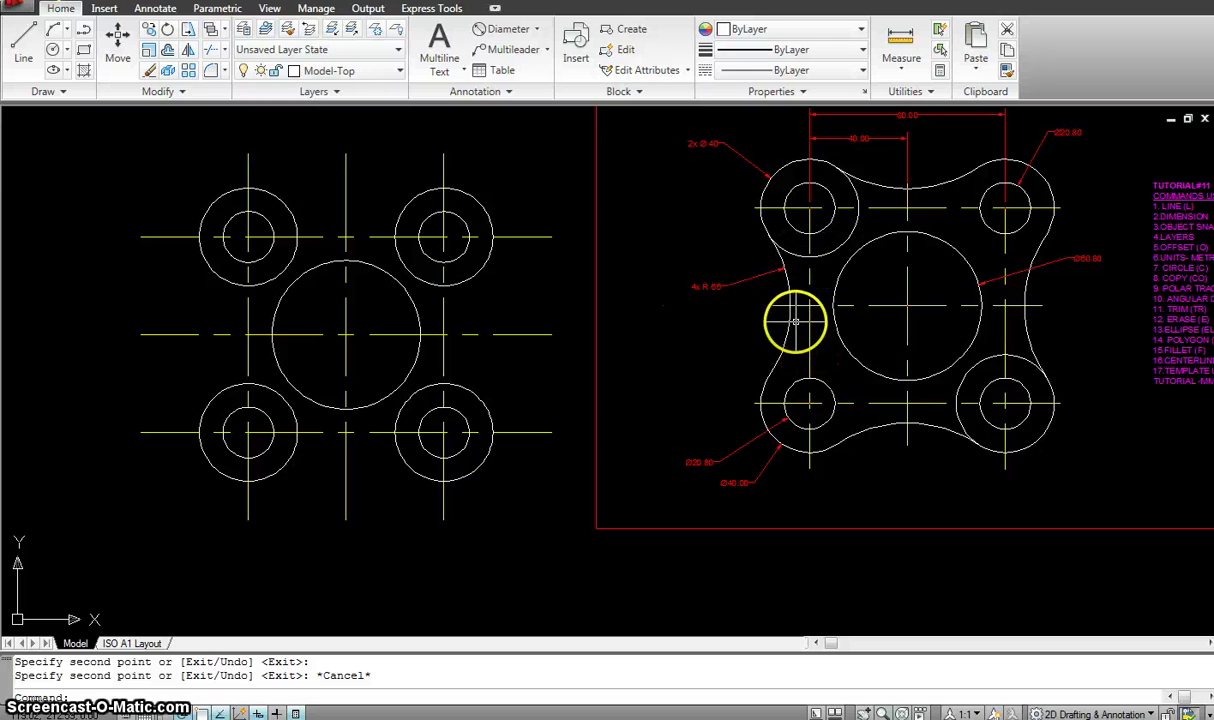
mouse_move(788, 322)
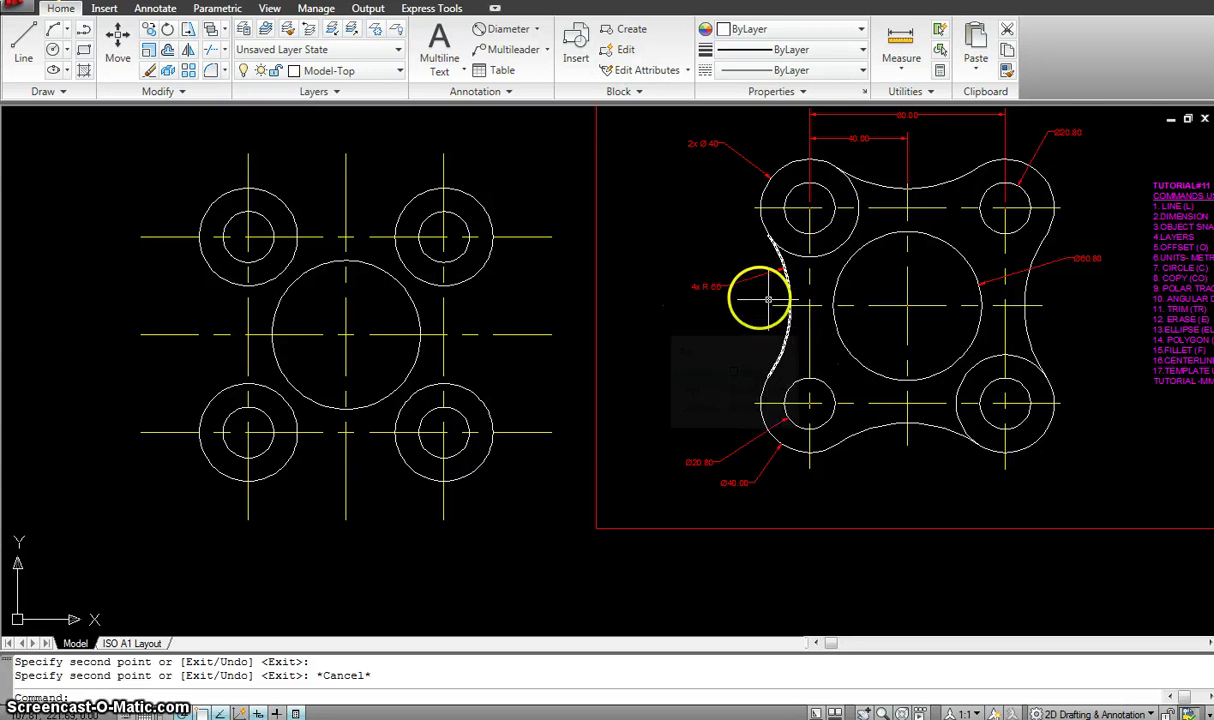
scroll(727, 292, up, 2)
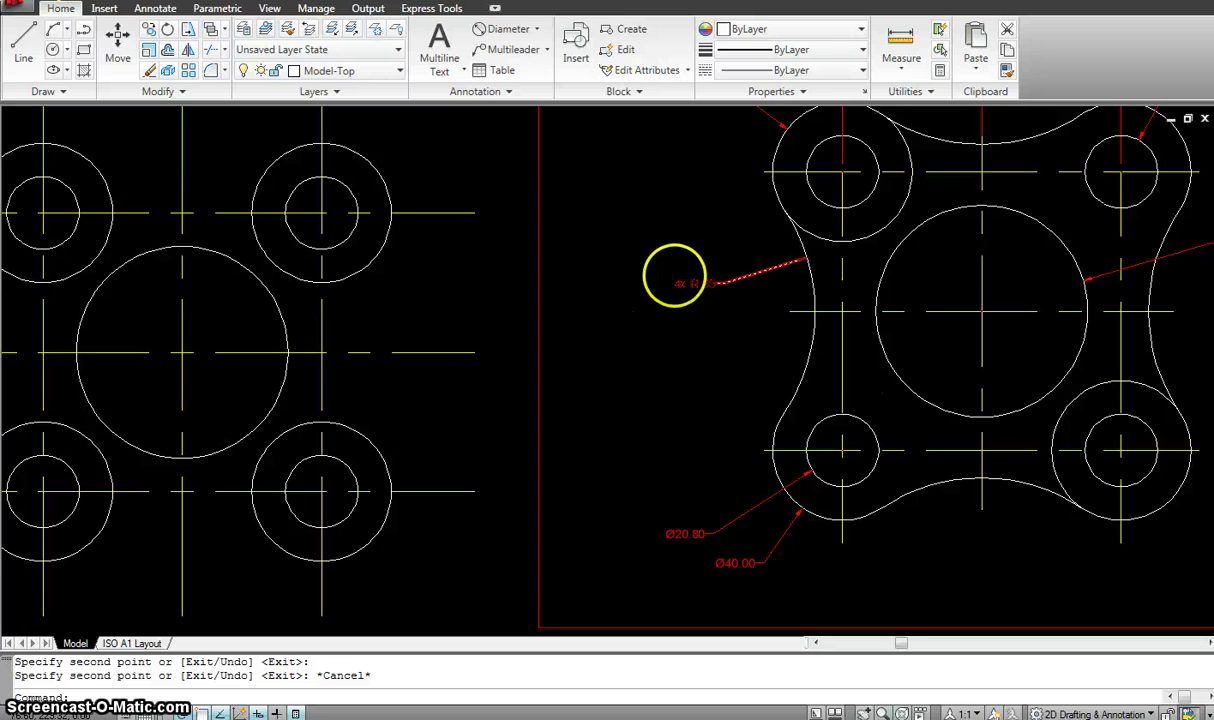
scroll(700, 277, down, 2)
key(Escape)
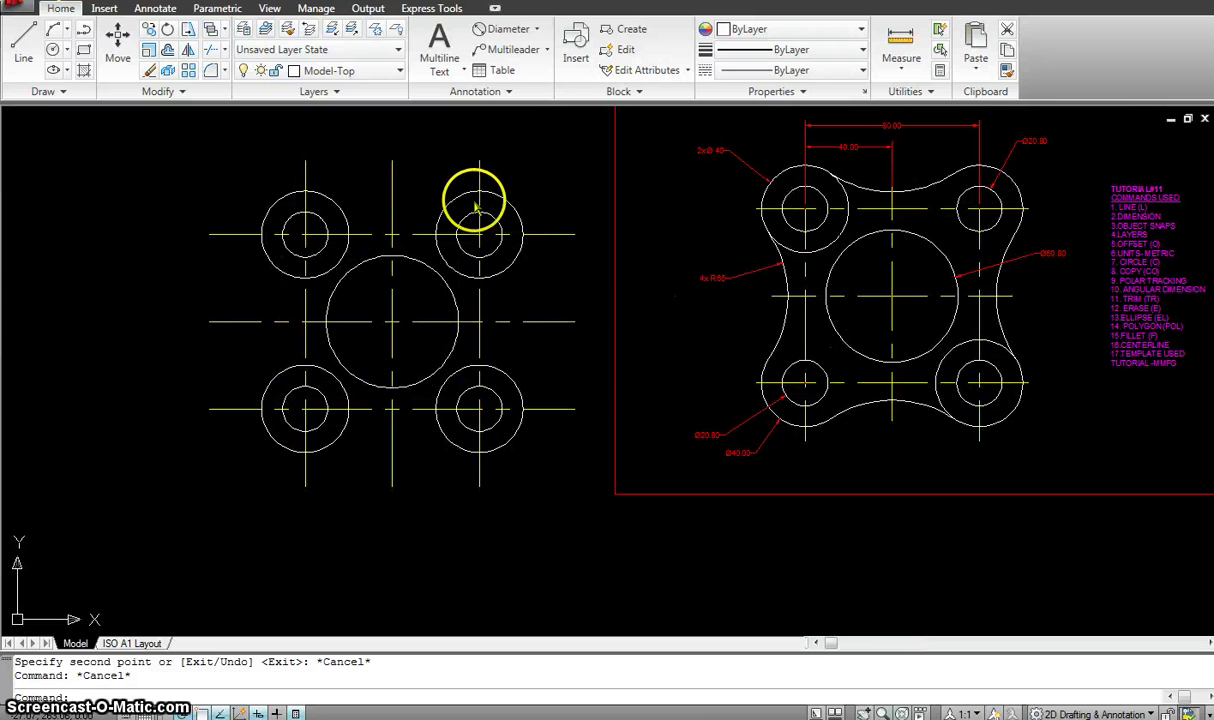
text(f)
key(Return)
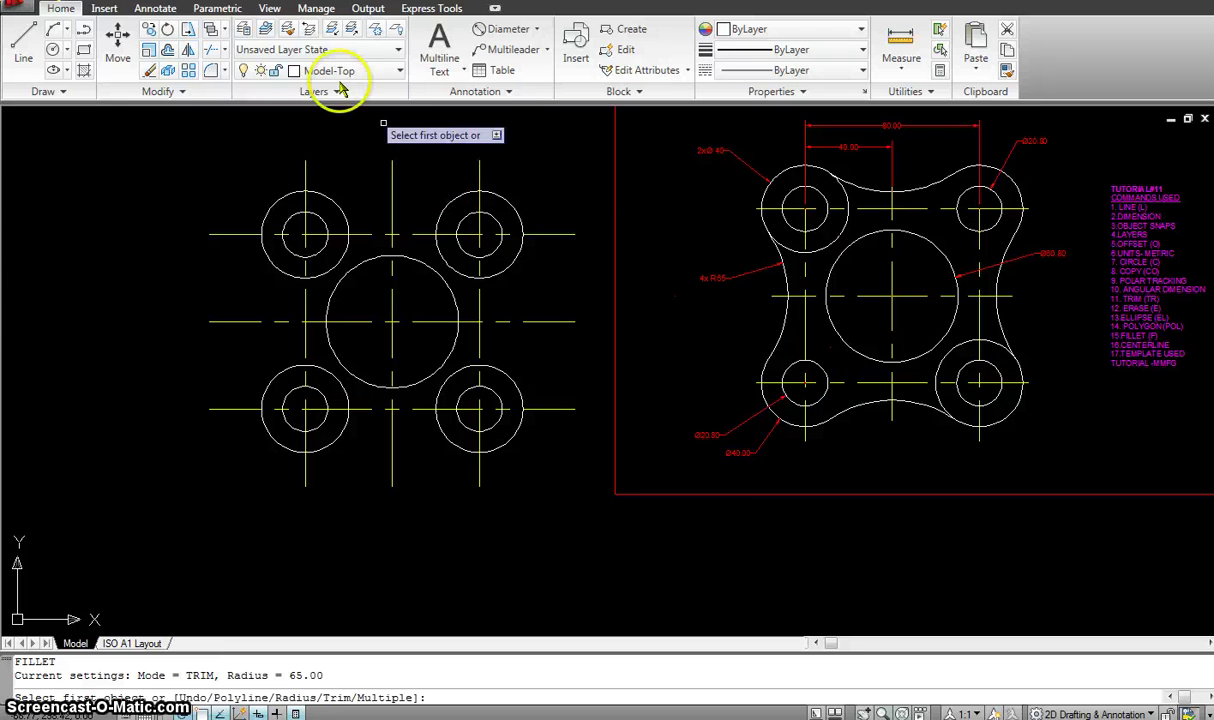
click(184, 92)
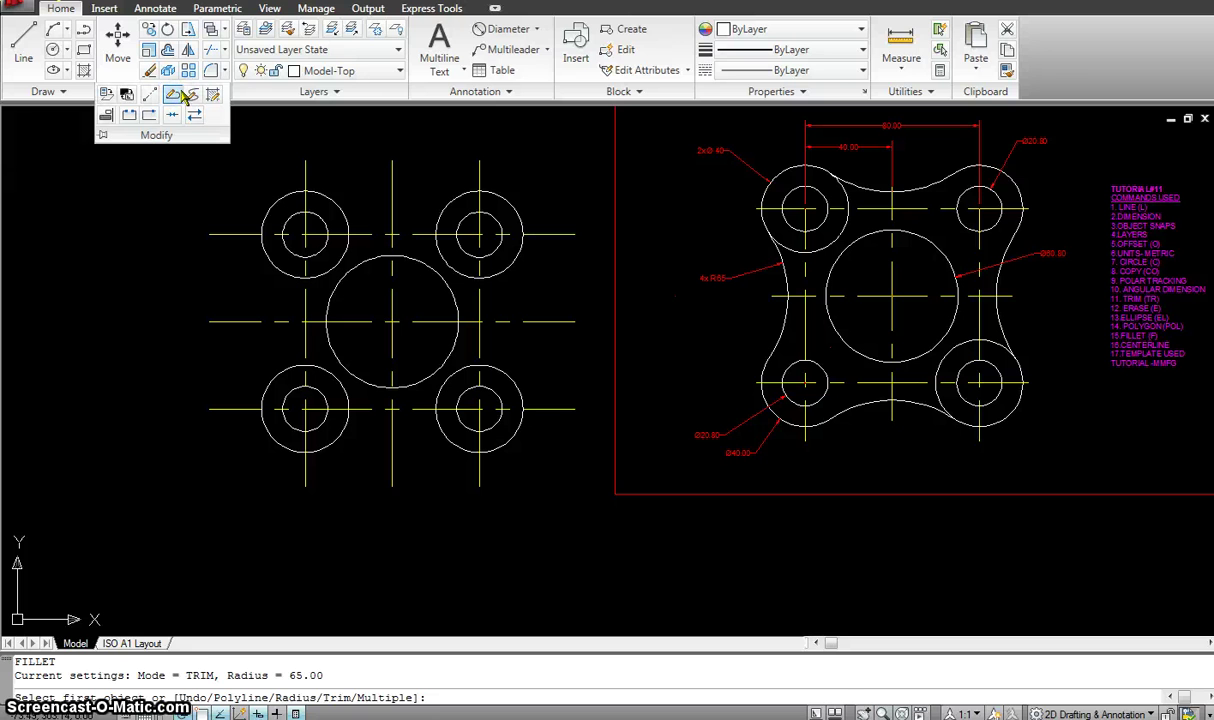
click(212, 70)
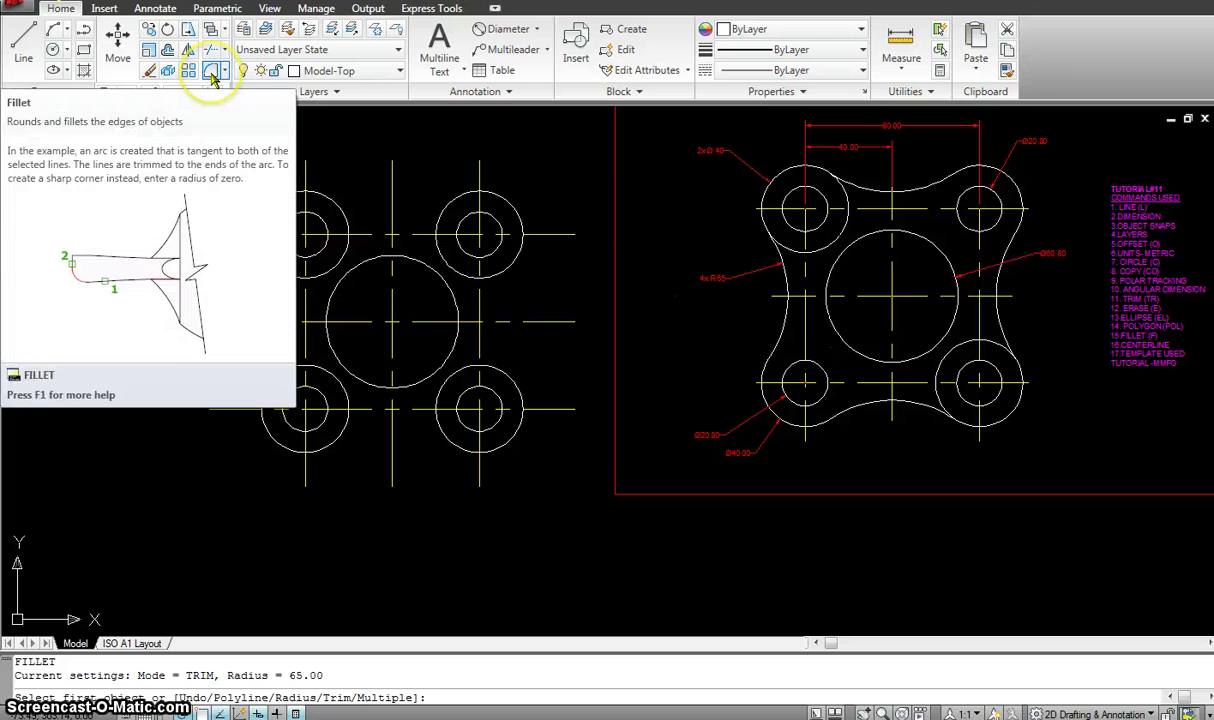
key(Escape)
key(Escape)
key(Escape)
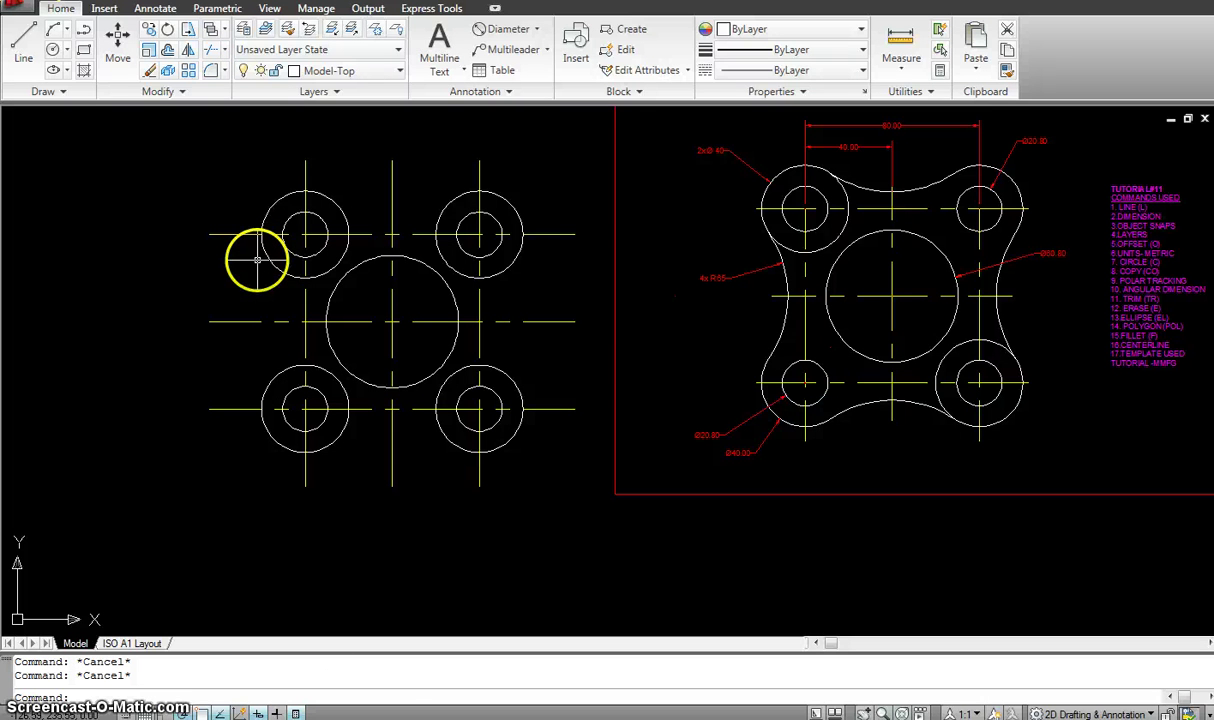
Set the fillet radius to 65 and fillet the outer circles of the lower-left and upper-left lobes along the plate's left side
right_click(257, 260)
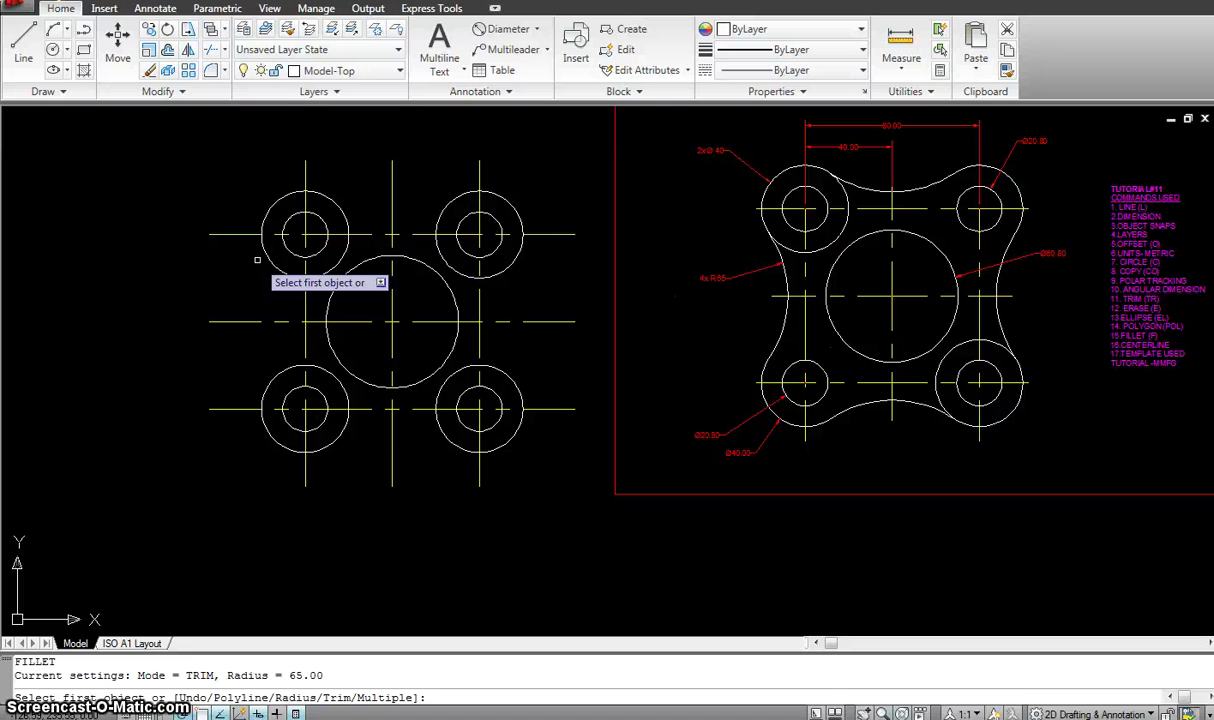
click(332, 652)
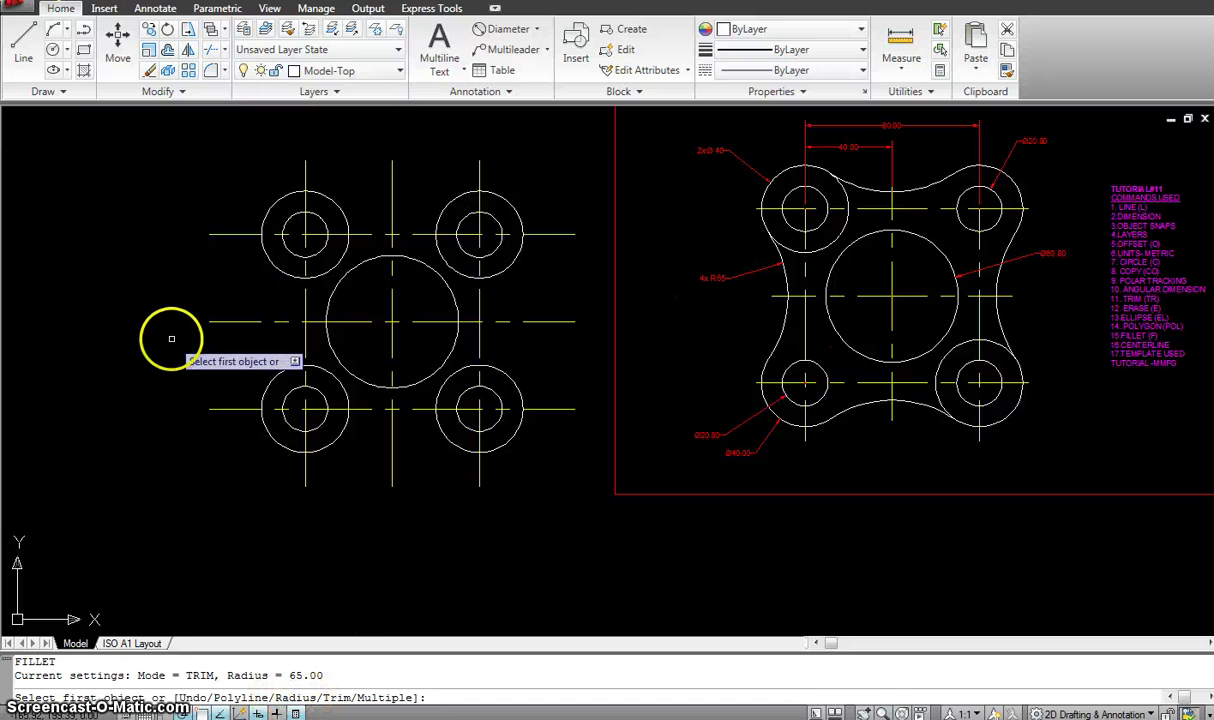
text(r)
key(Return)
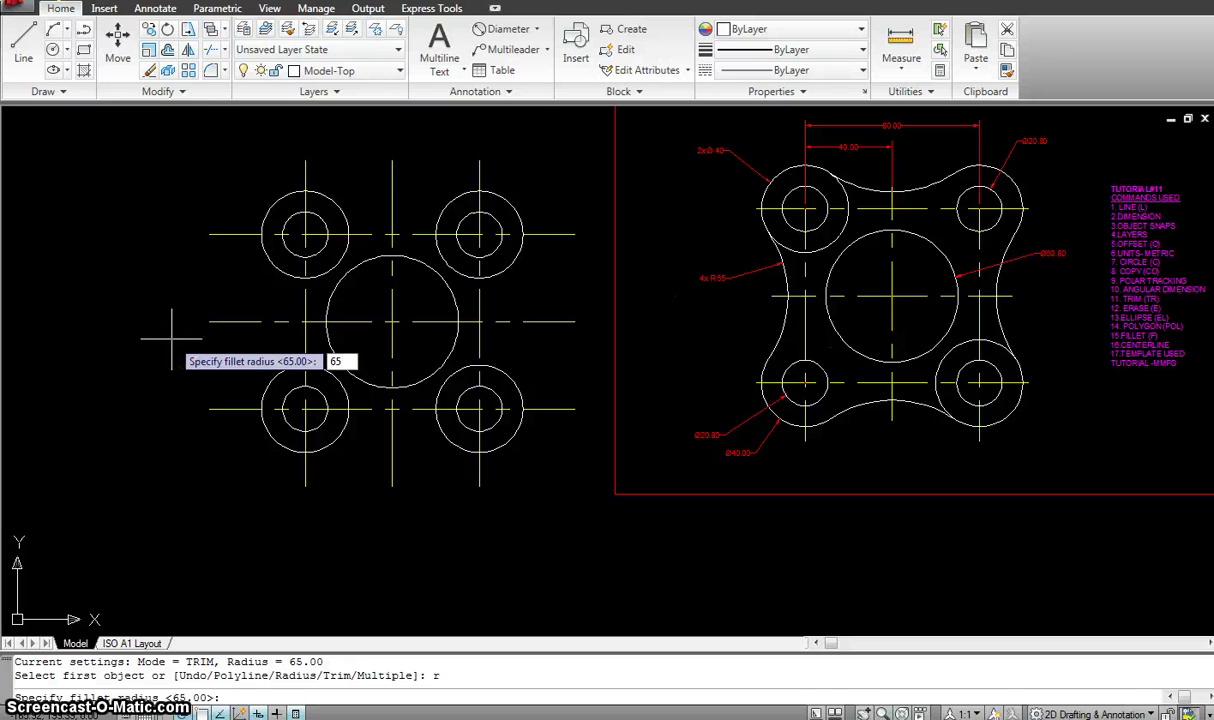
key(Return)
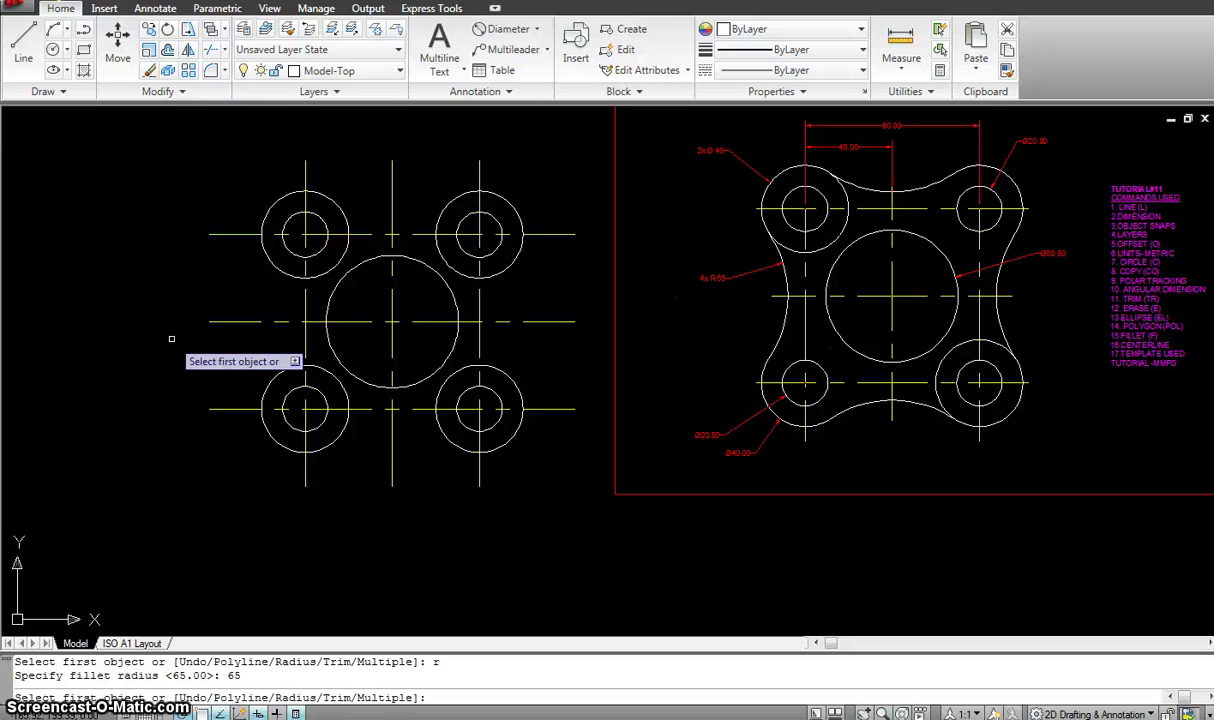
click(296, 366)
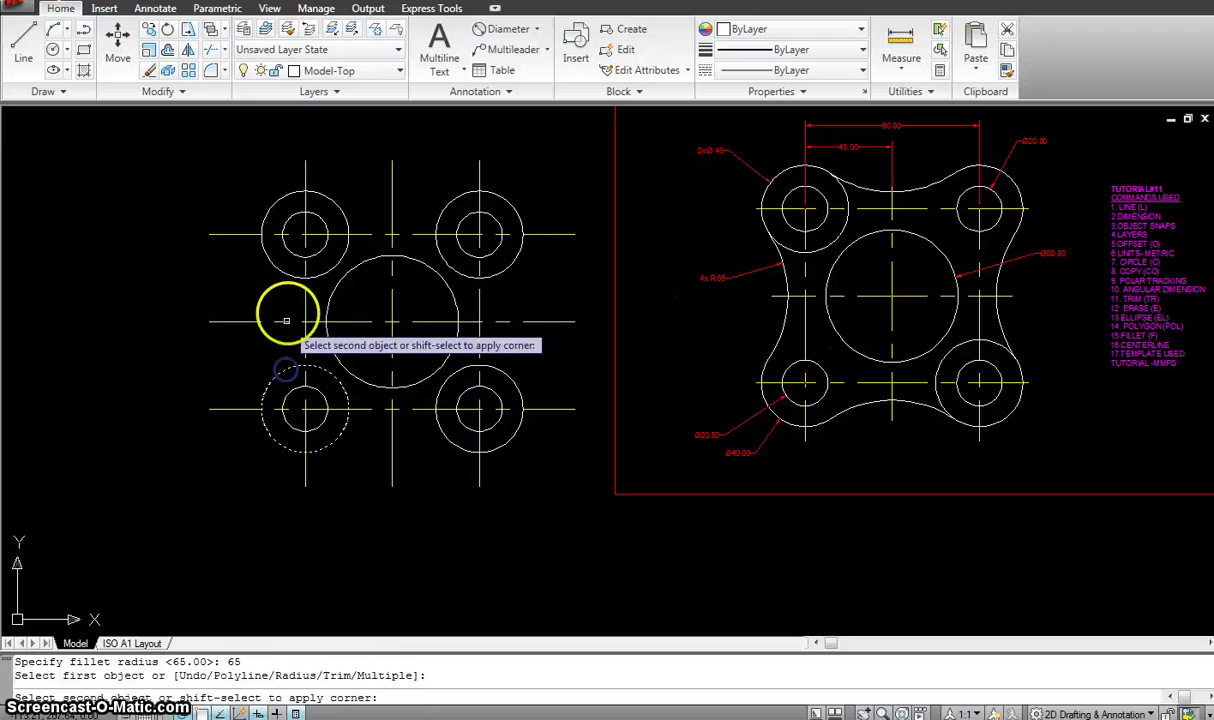
click(293, 276)
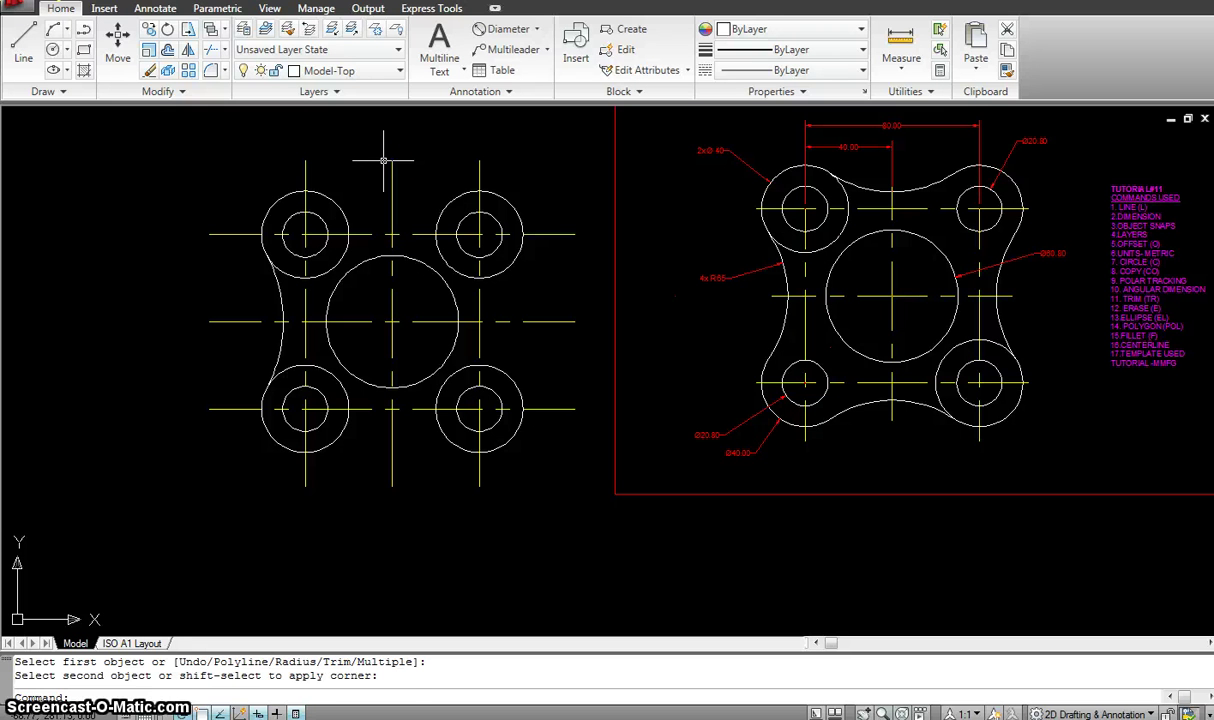
Add radius 65 fillets between the two upper outer circles and between the two right-hand outer circles
key(Return)
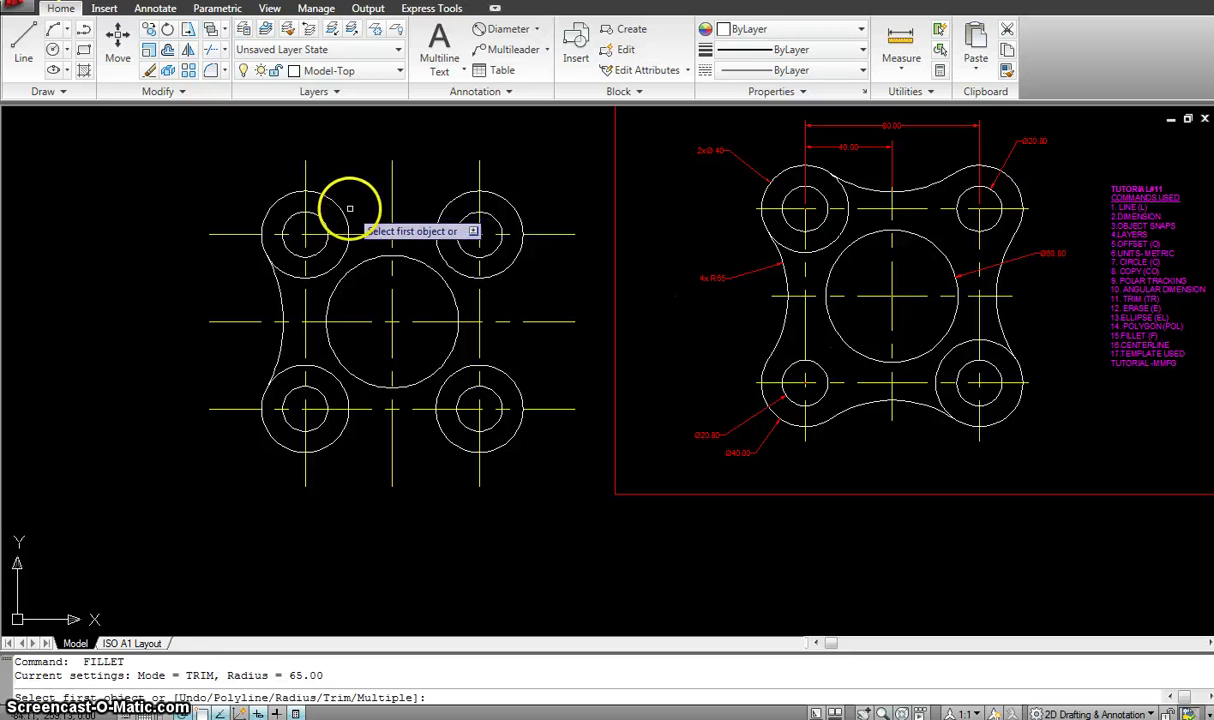
click(345, 217)
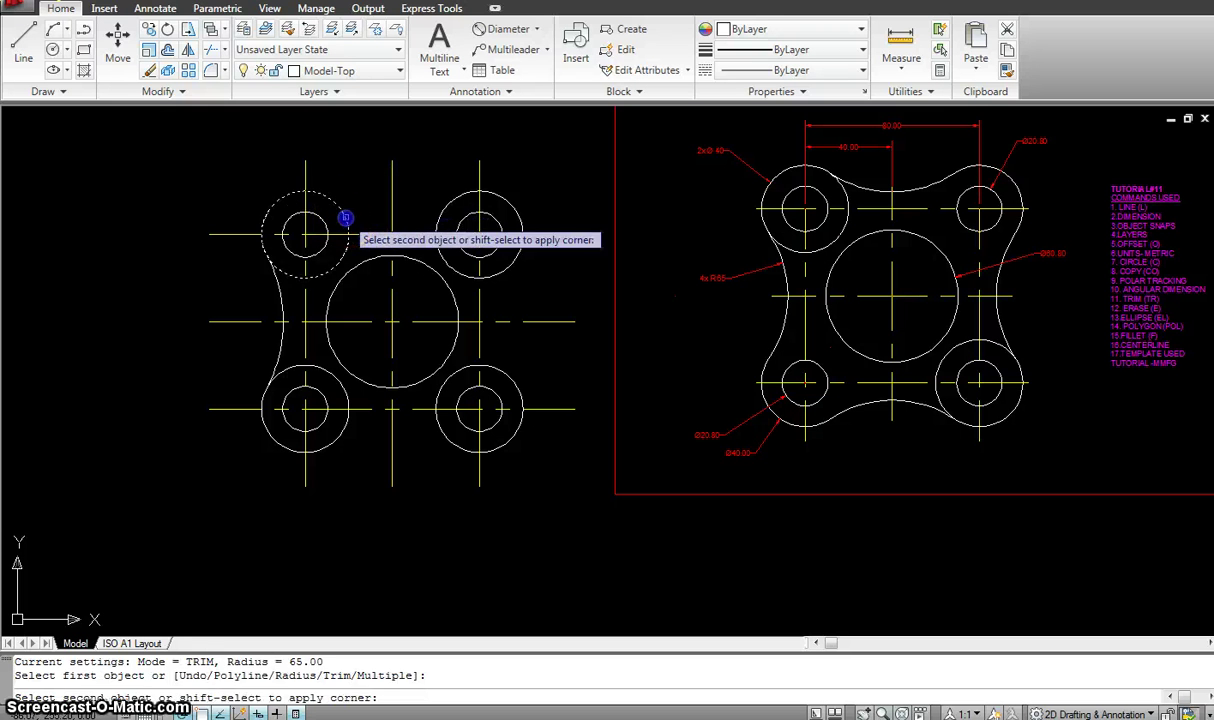
click(438, 216)
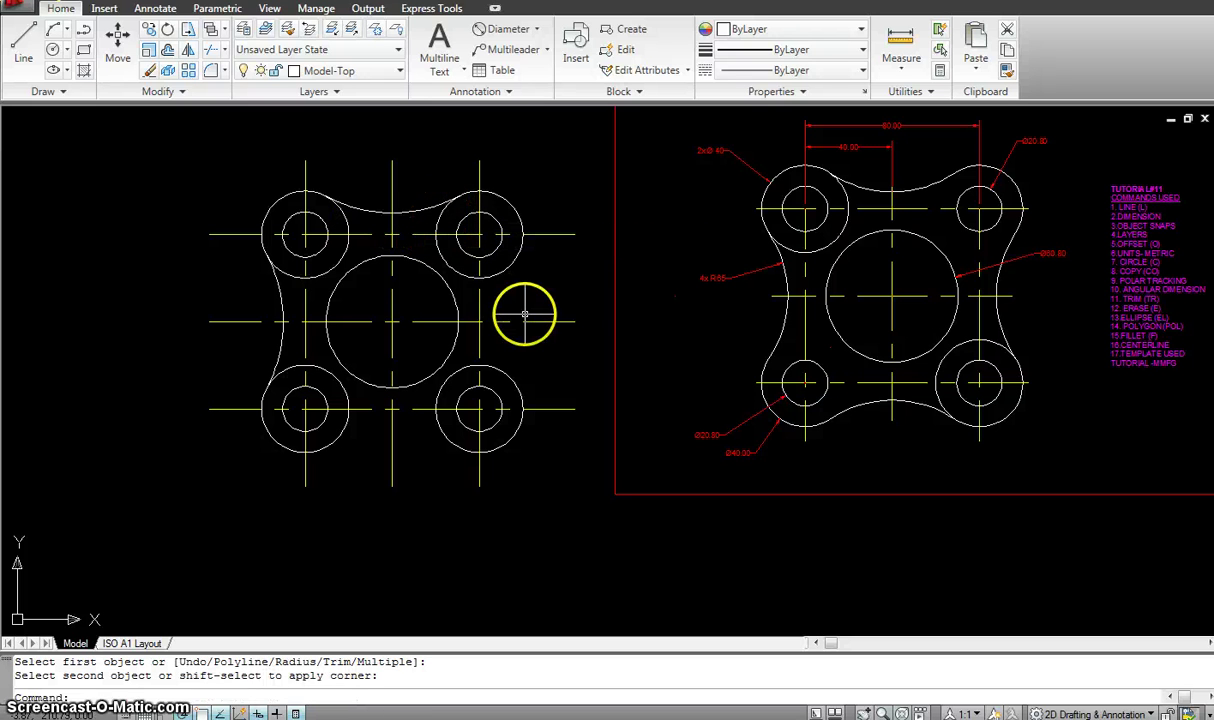
key(Return)
click(505, 268)
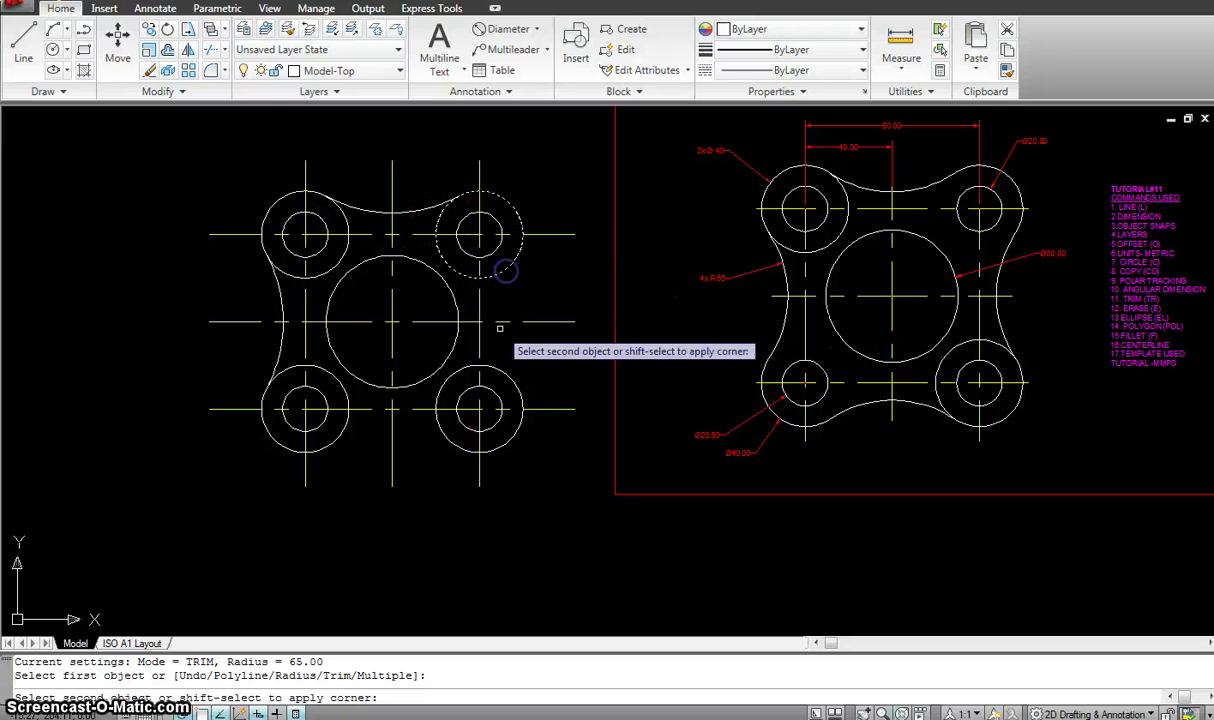
click(503, 370)
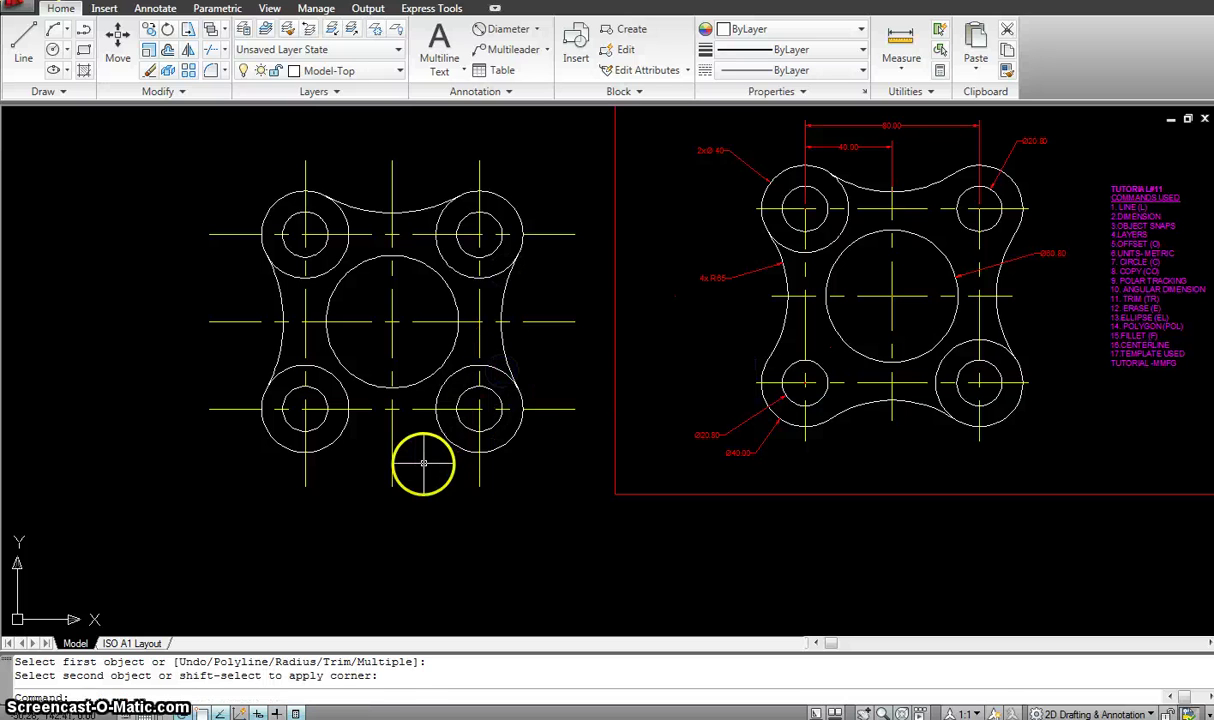
Add the radius 65 fillet between the lower-right and lower-left outer circles along the plate's bottom side
key(Return)
click(443, 432)
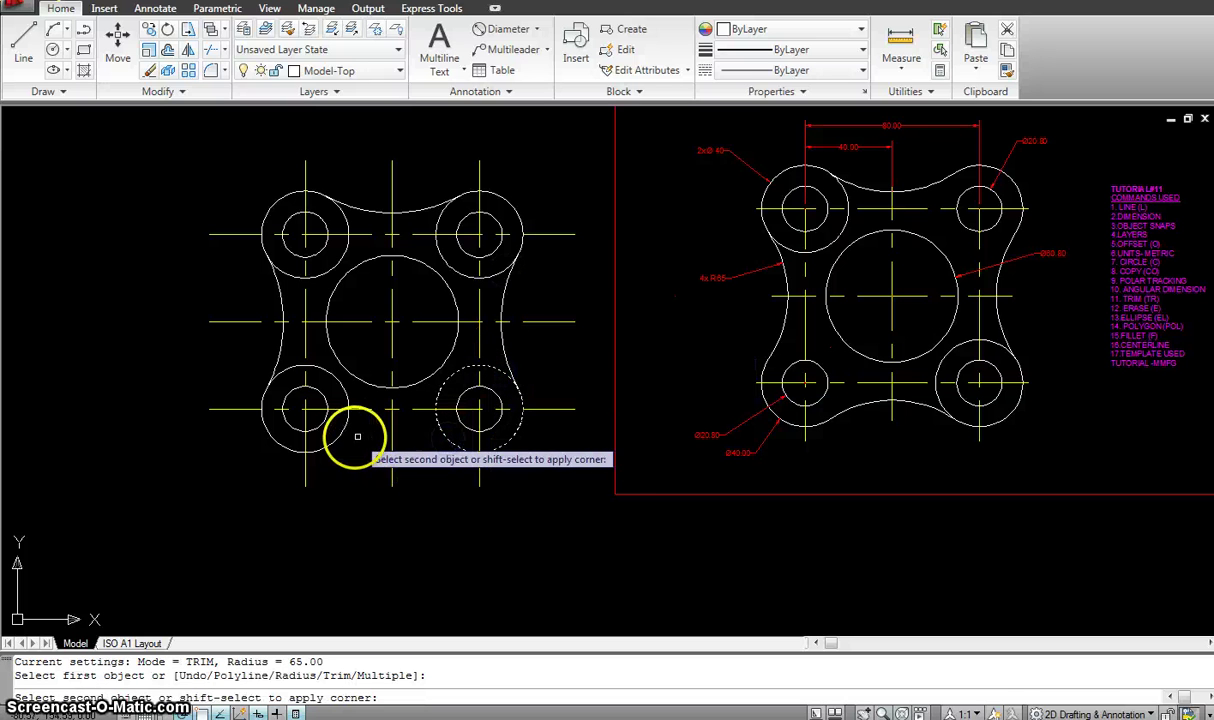
click(340, 436)
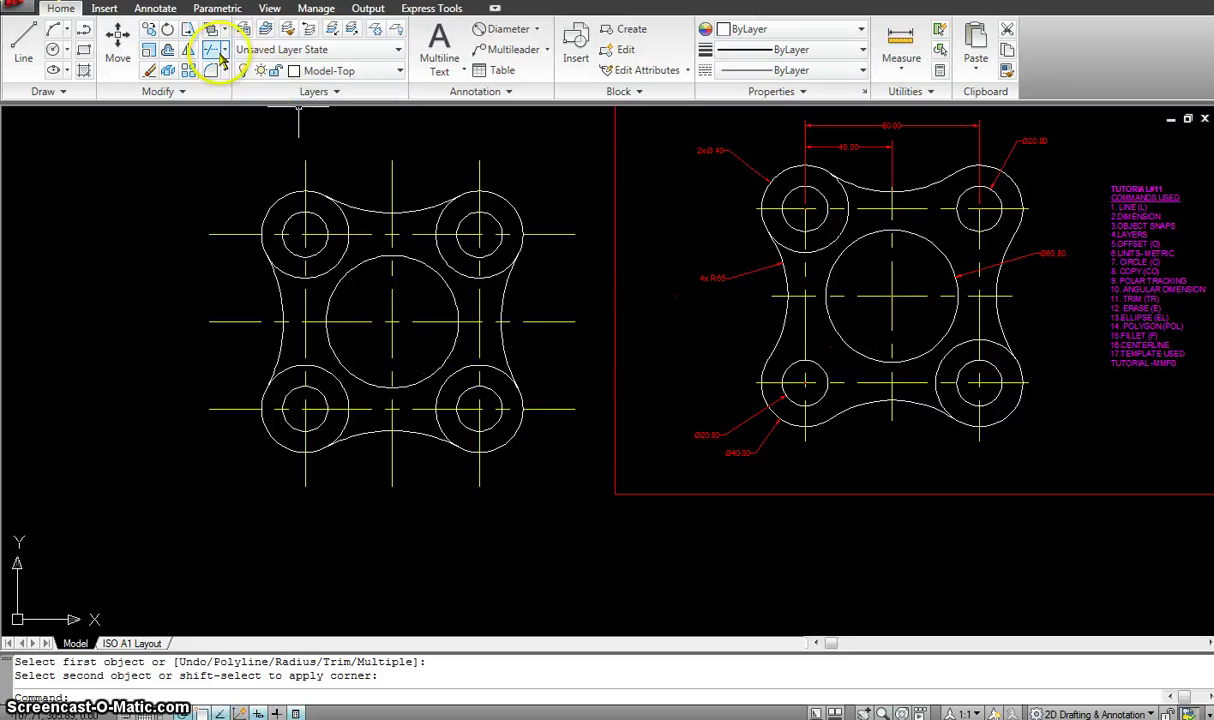
key(Escape)
text(tr)
key(Return)
click(581, 540)
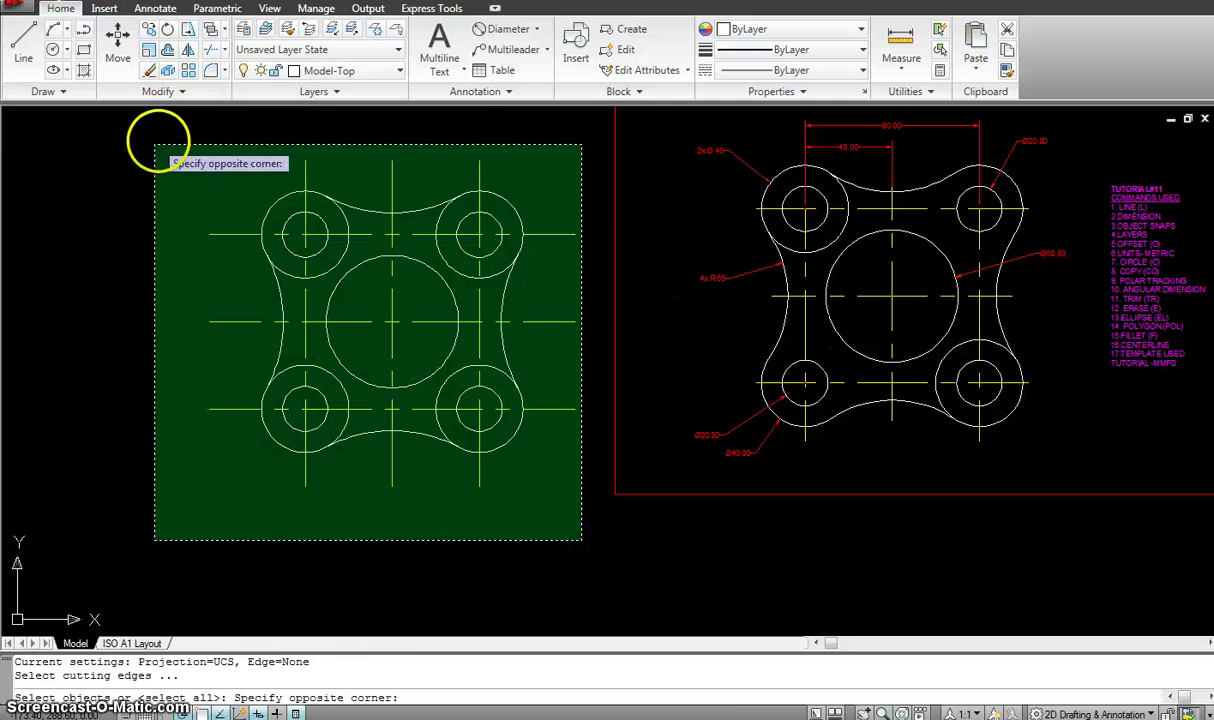
click(158, 143)
key(Return)
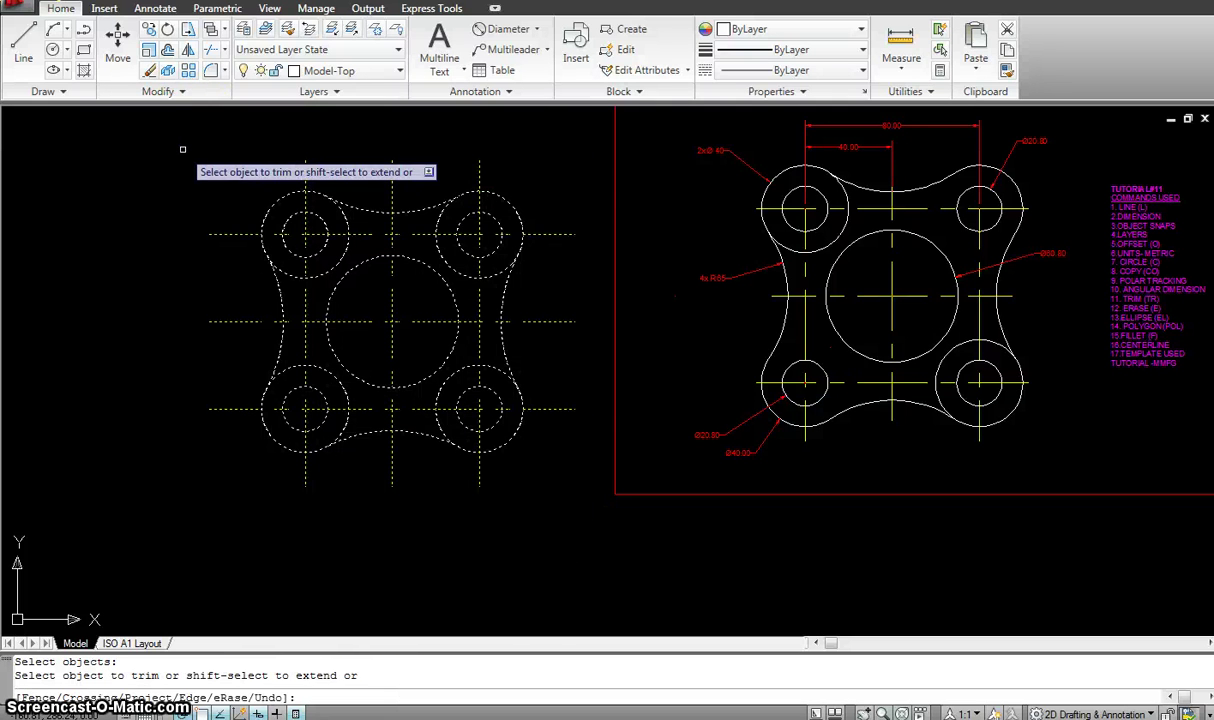
key(Return)
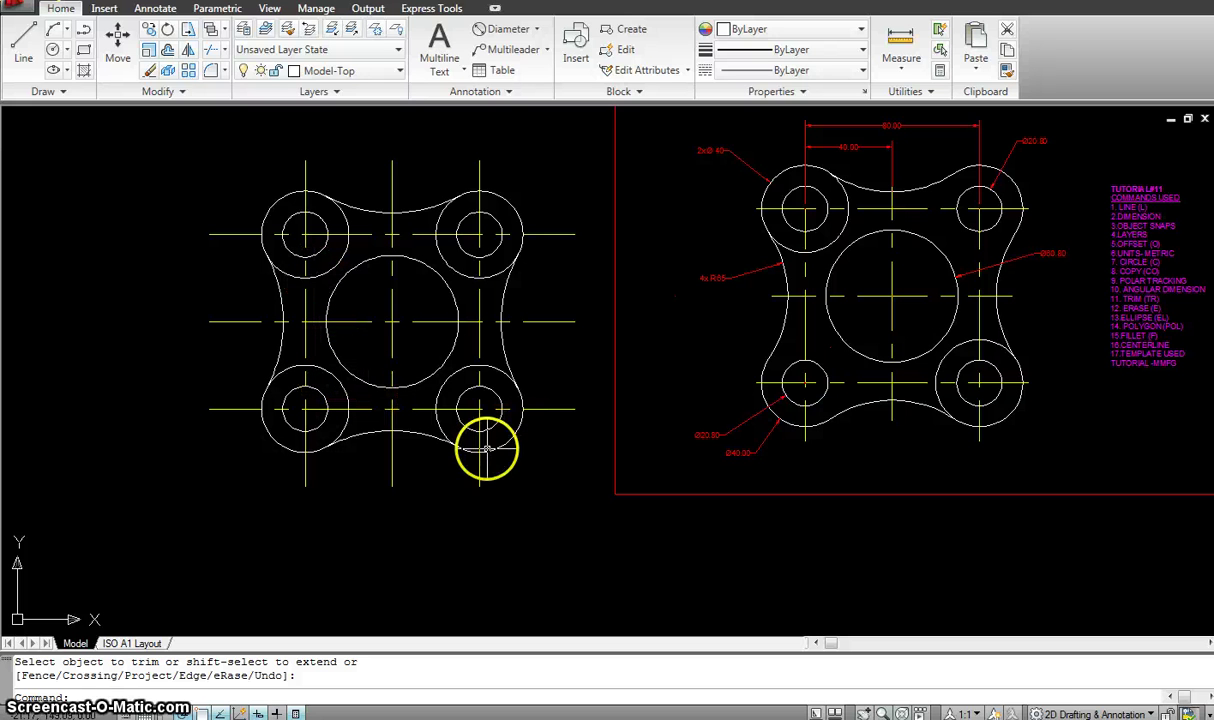
Trim away the inner arcs of the outer circles at the lower-left and upper-right lobes, using the whole plate as cutting edges
key(Return)
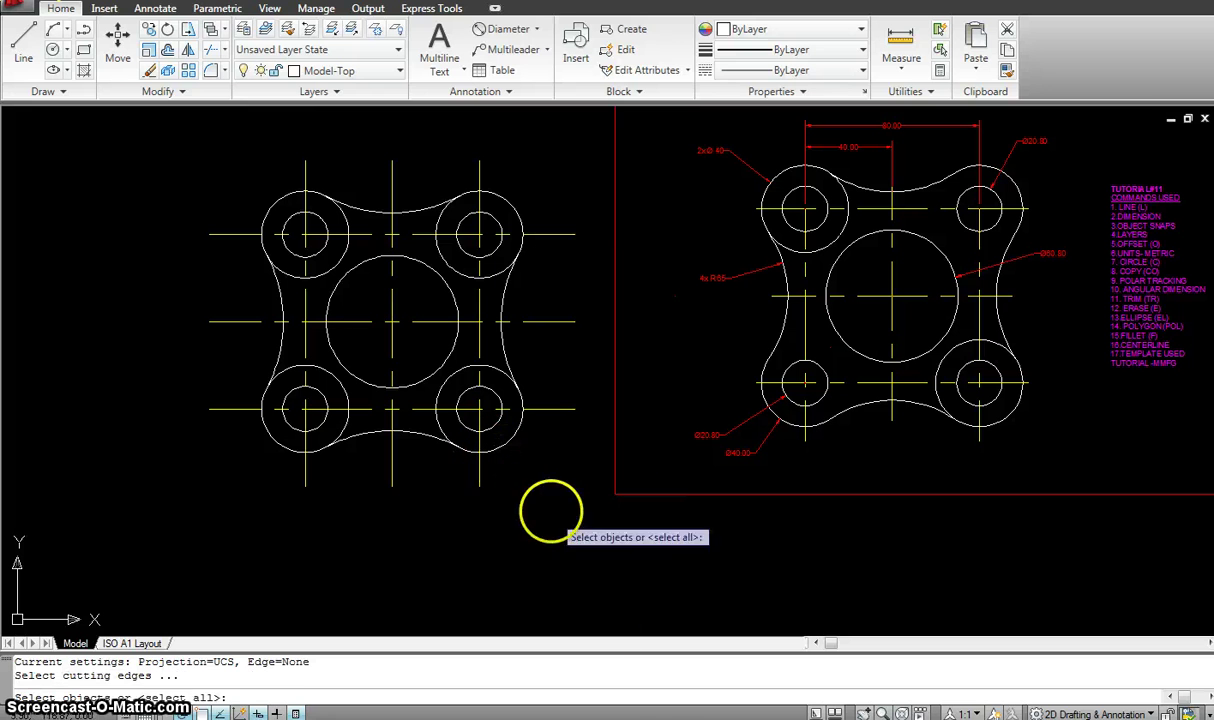
click(592, 540)
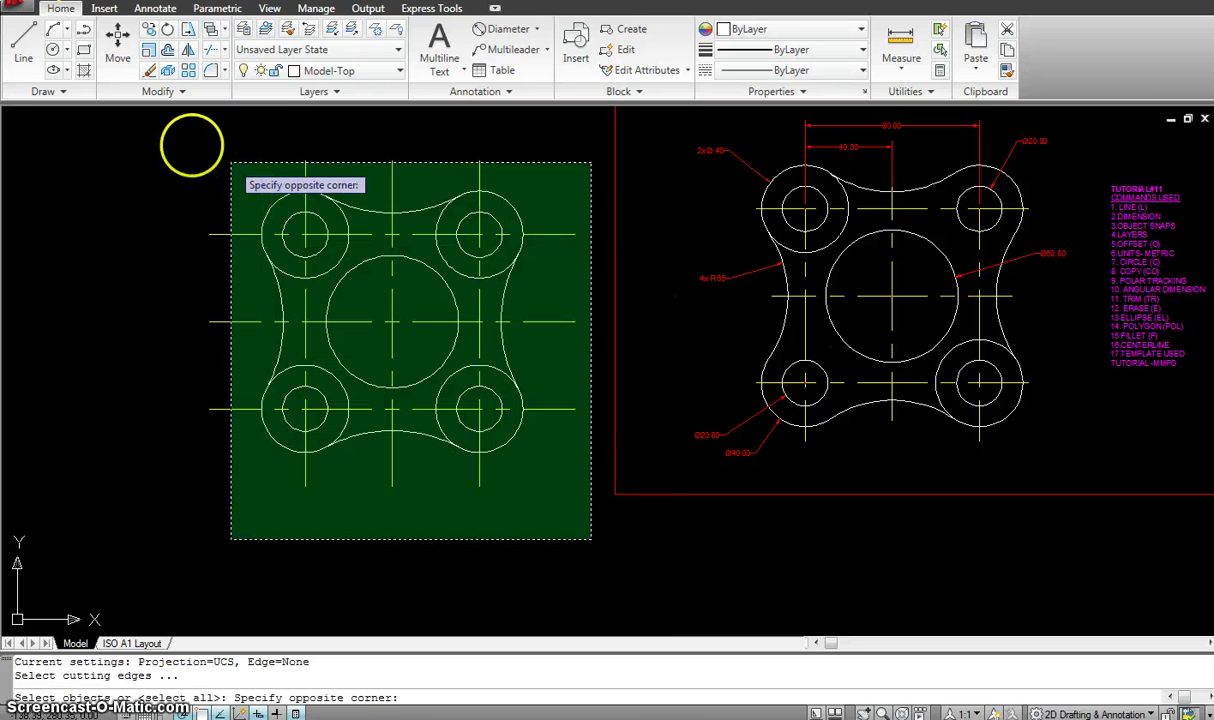
click(188, 143)
key(Return)
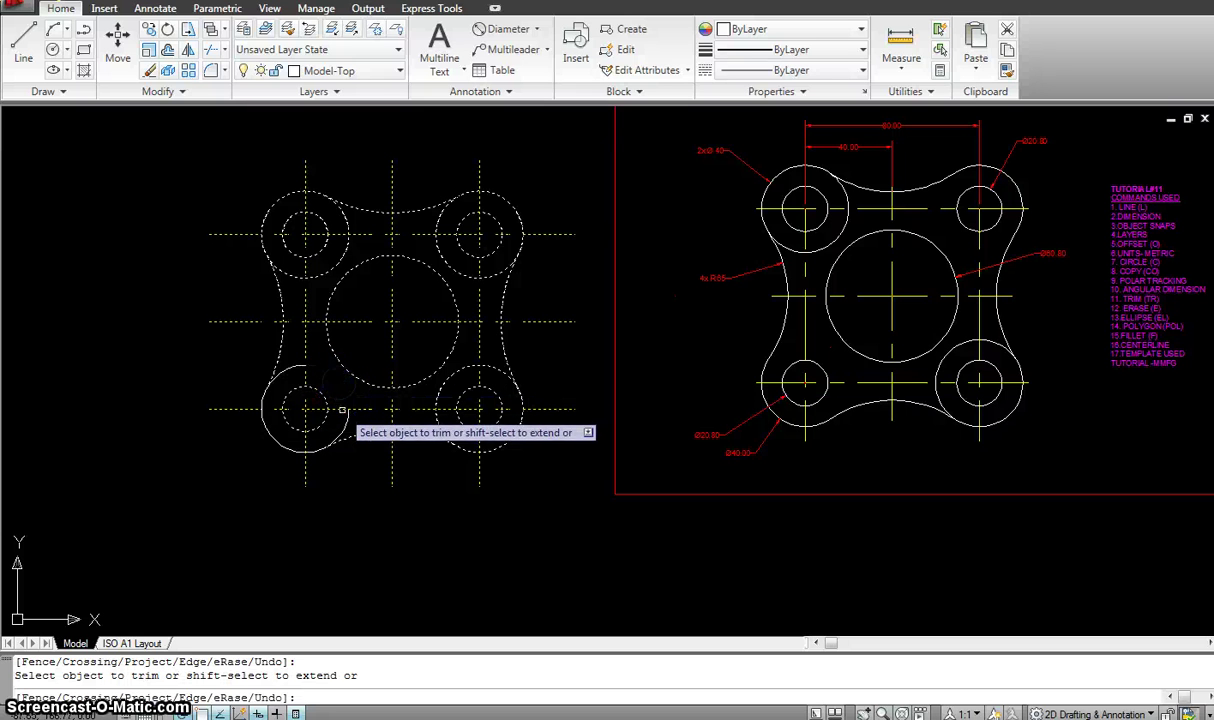
click(346, 428)
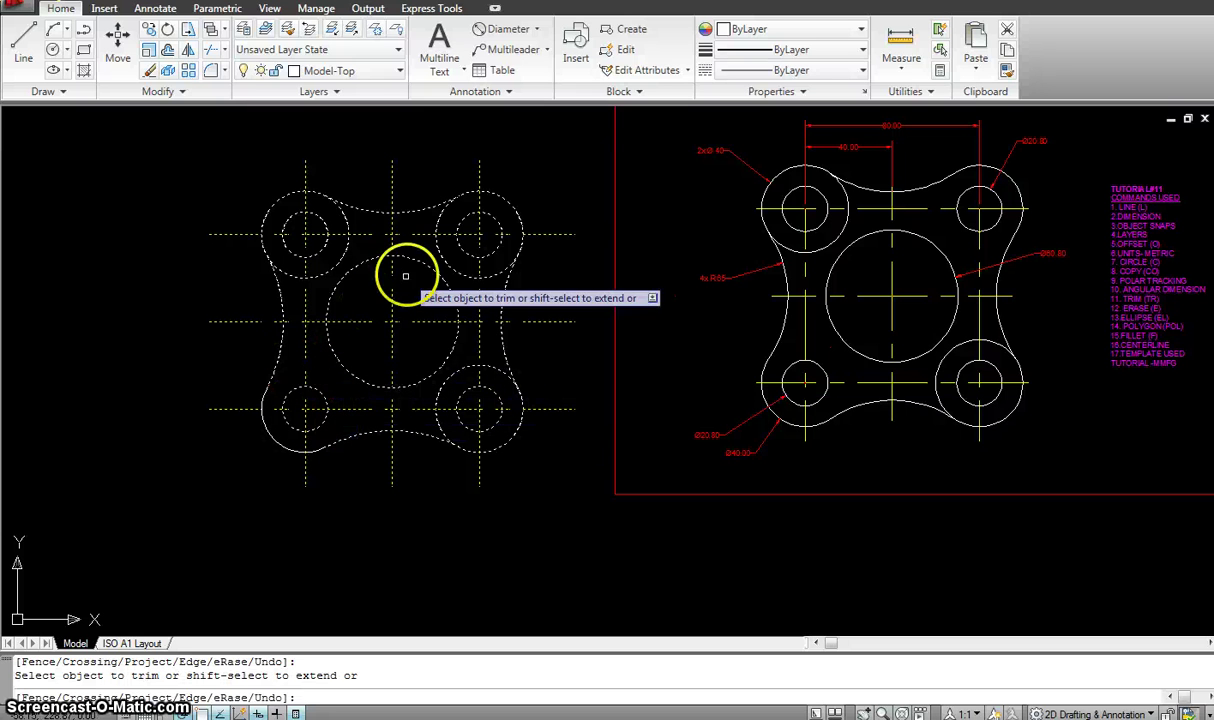
click(440, 258)
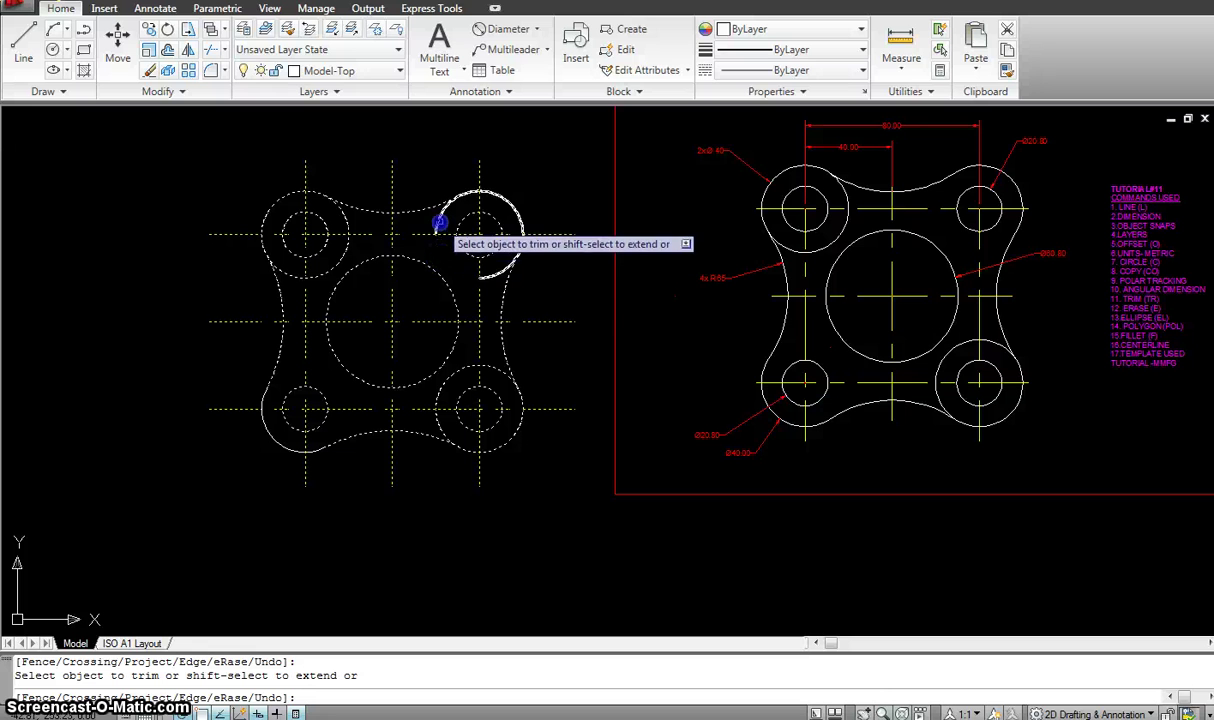
click(484, 270)
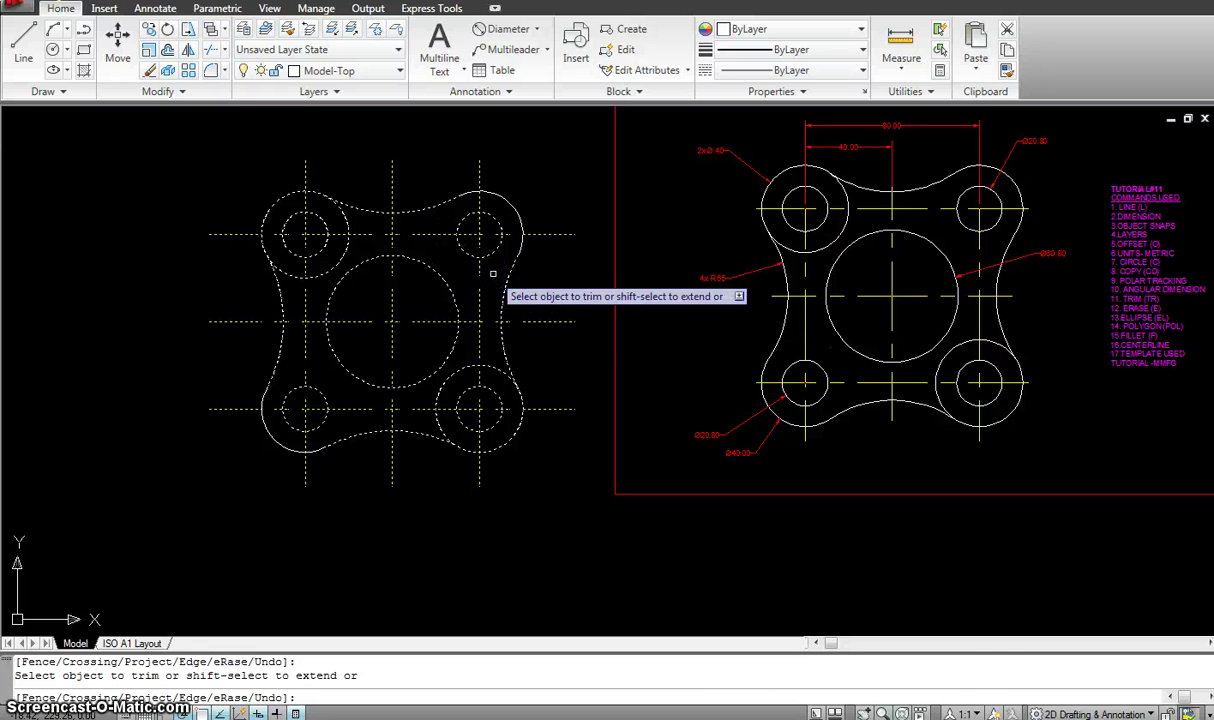
key(Escape)
Make Dimensions the current layer
scroll(447, 298, down, 2)
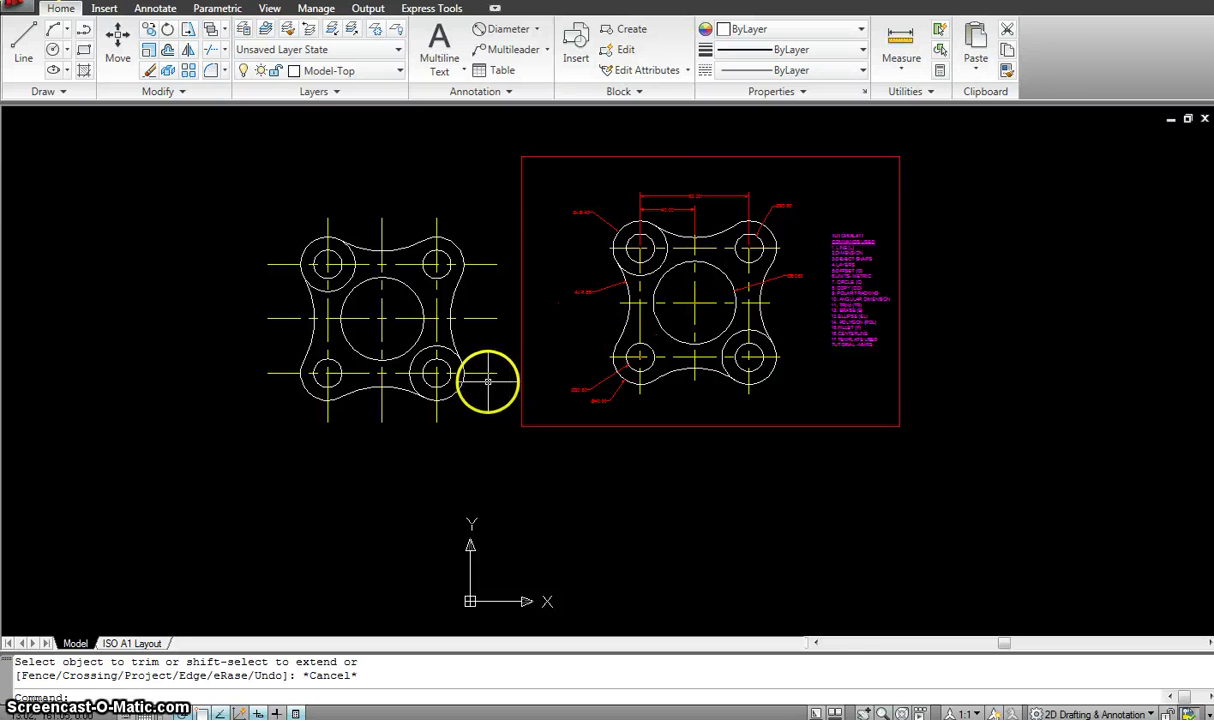
scroll(439, 280, up, 2)
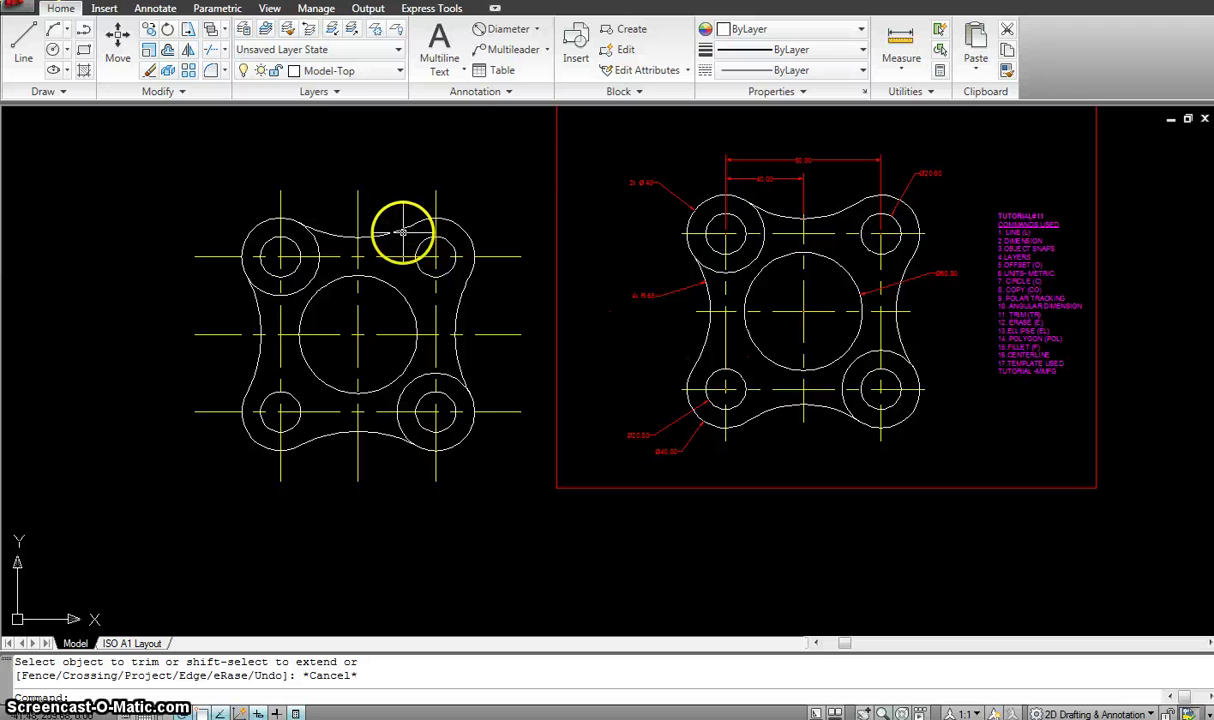
drag(398, 211, 414, 184)
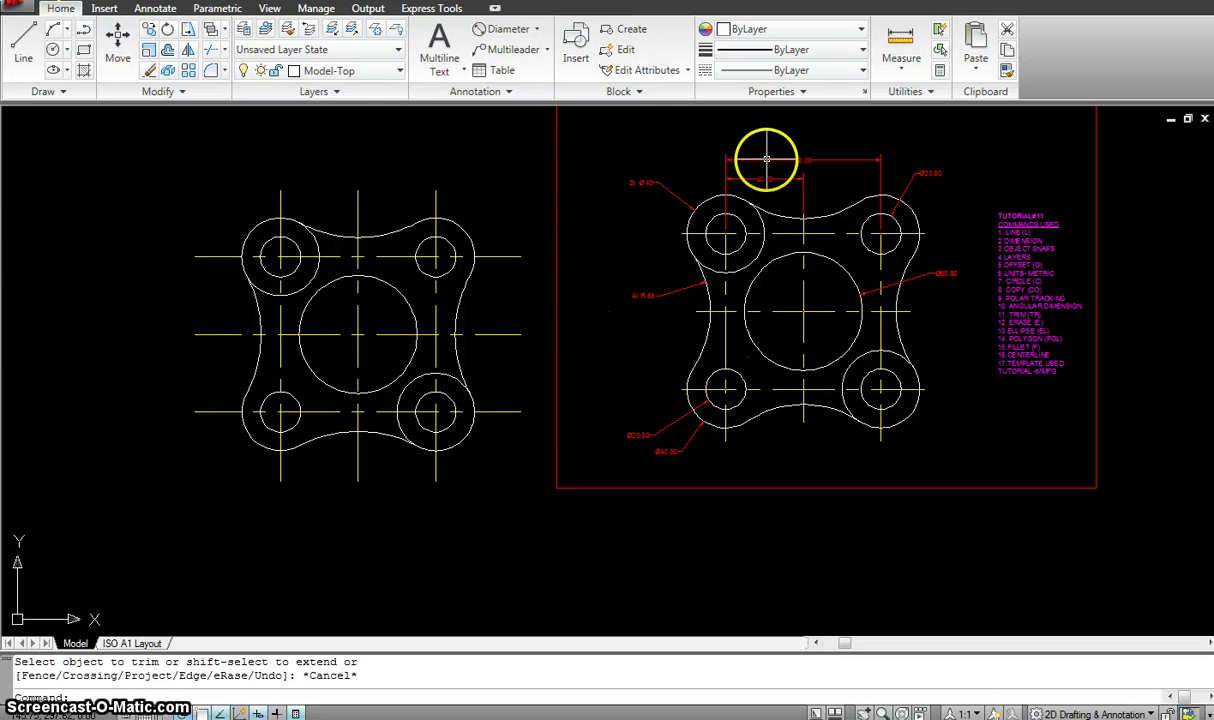
click(394, 71)
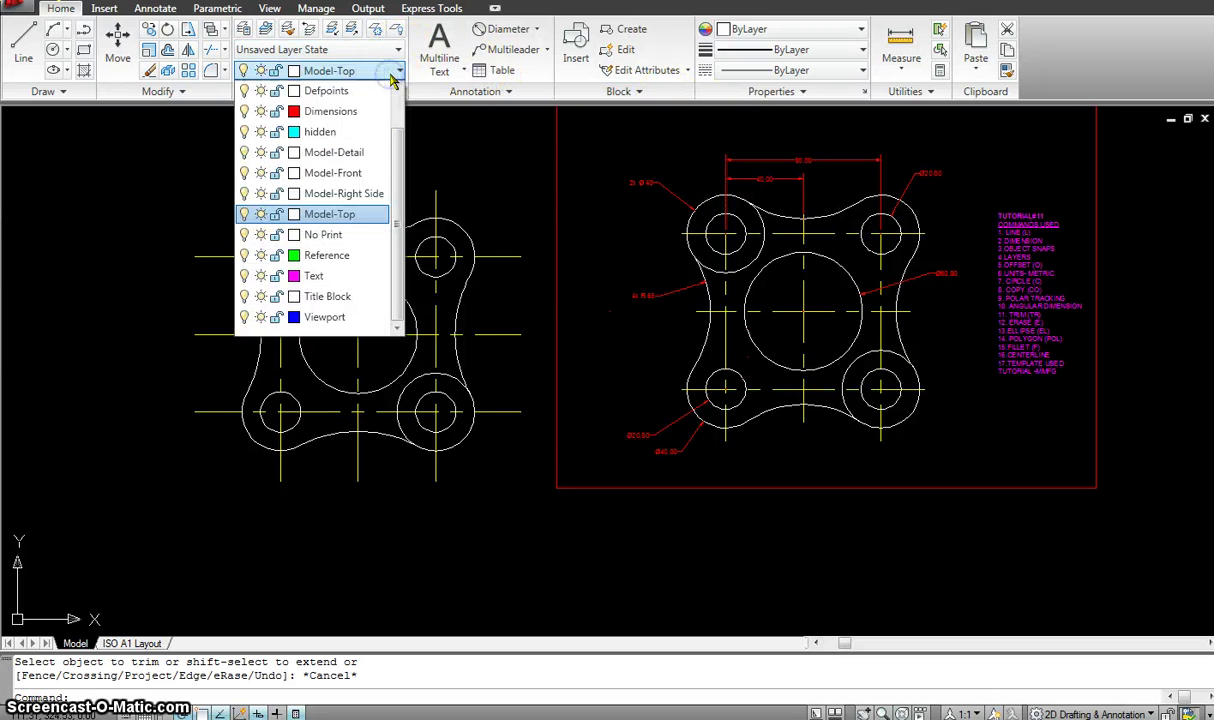
click(358, 112)
click(820, 208)
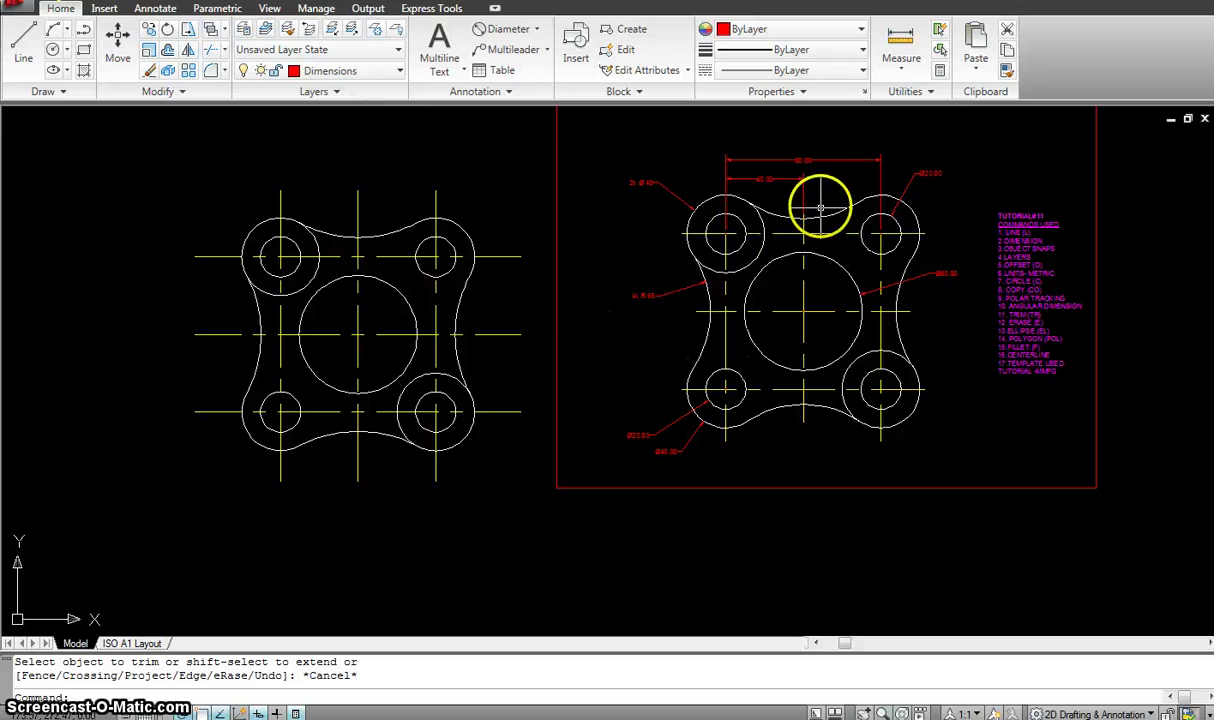
Add a horizontal linear dimension above the plate between the centers of the upper-left and upper-right lobes
click(537, 33)
click(501, 35)
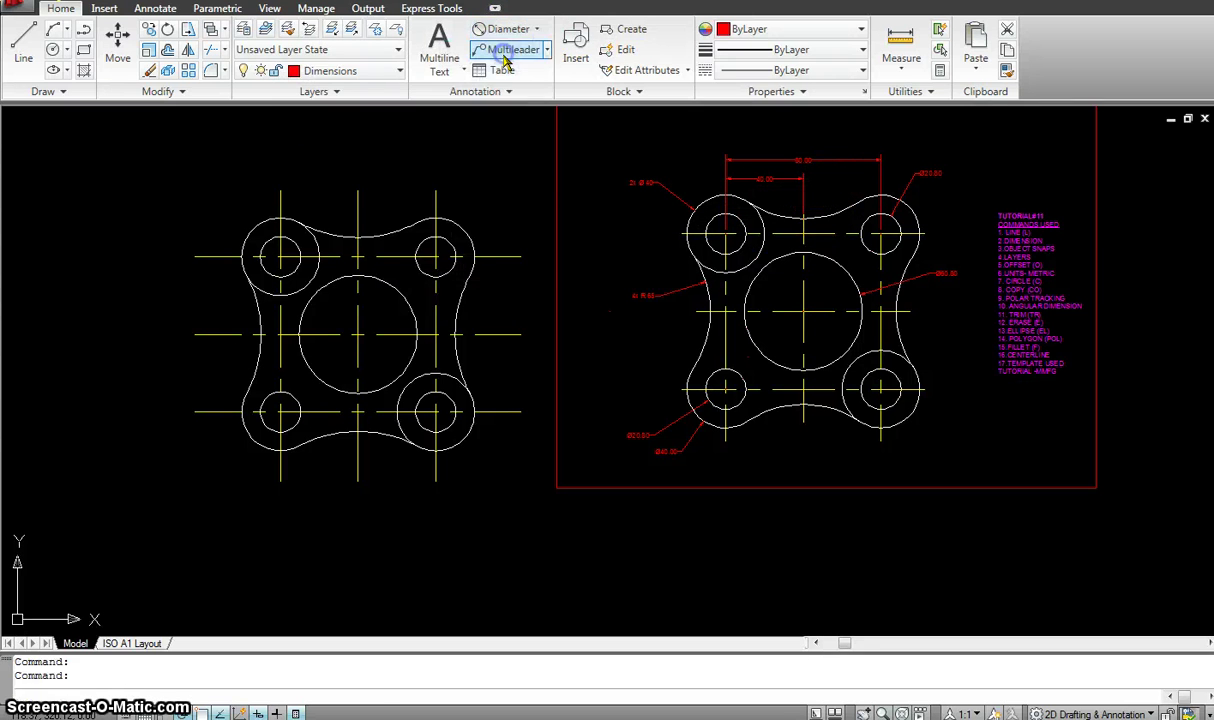
click(280, 237)
click(436, 238)
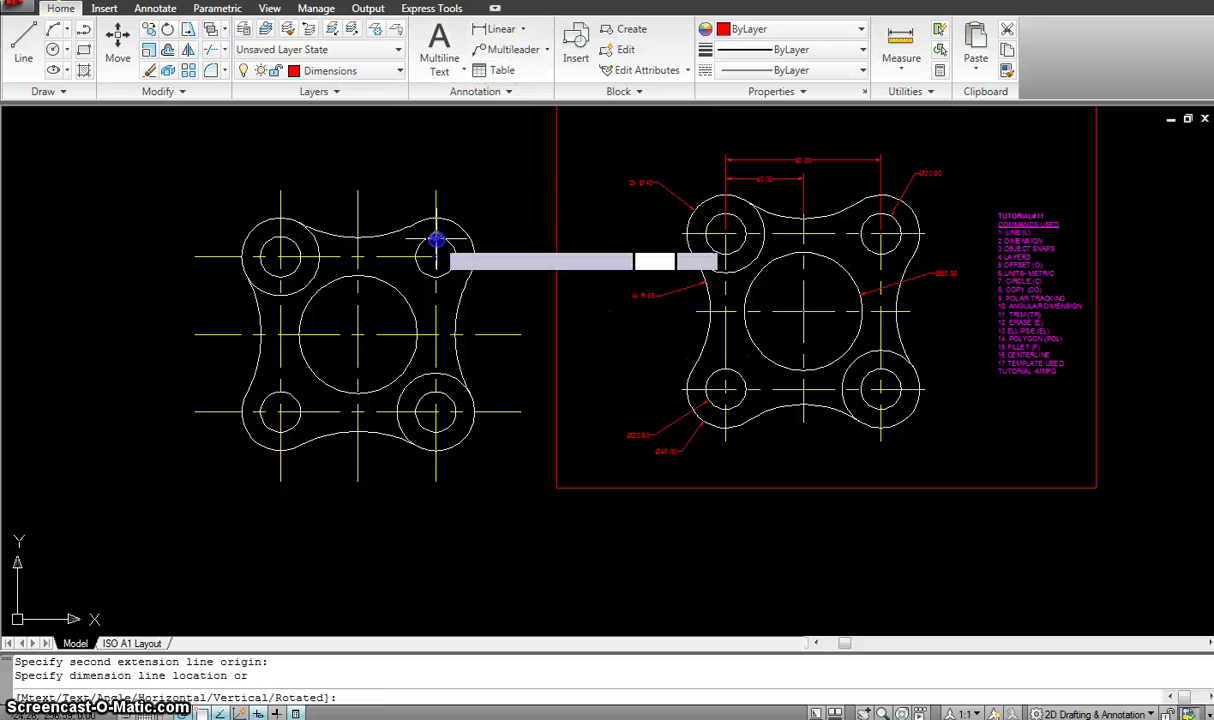
click(427, 127)
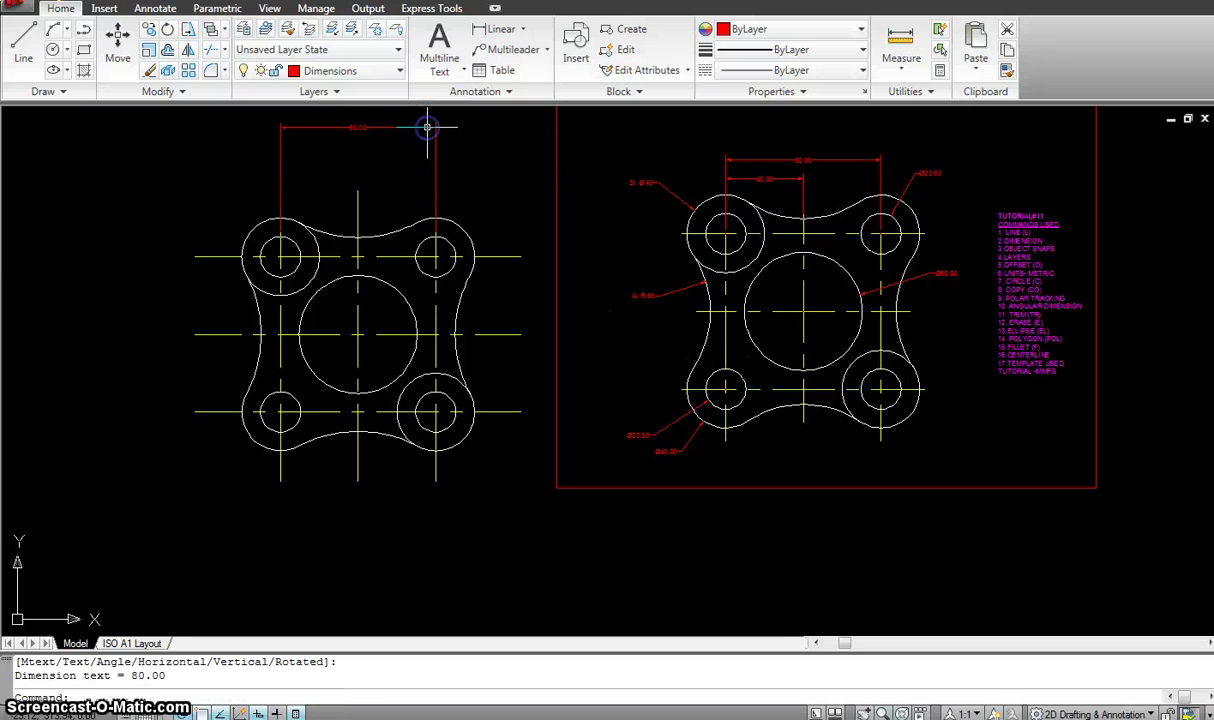
Add a horizontal linear dimension from the upper-left lobe's center to the plate's middle vertical centerline, below the overall lobe spacing dimension
click(316, 229)
key(Return)
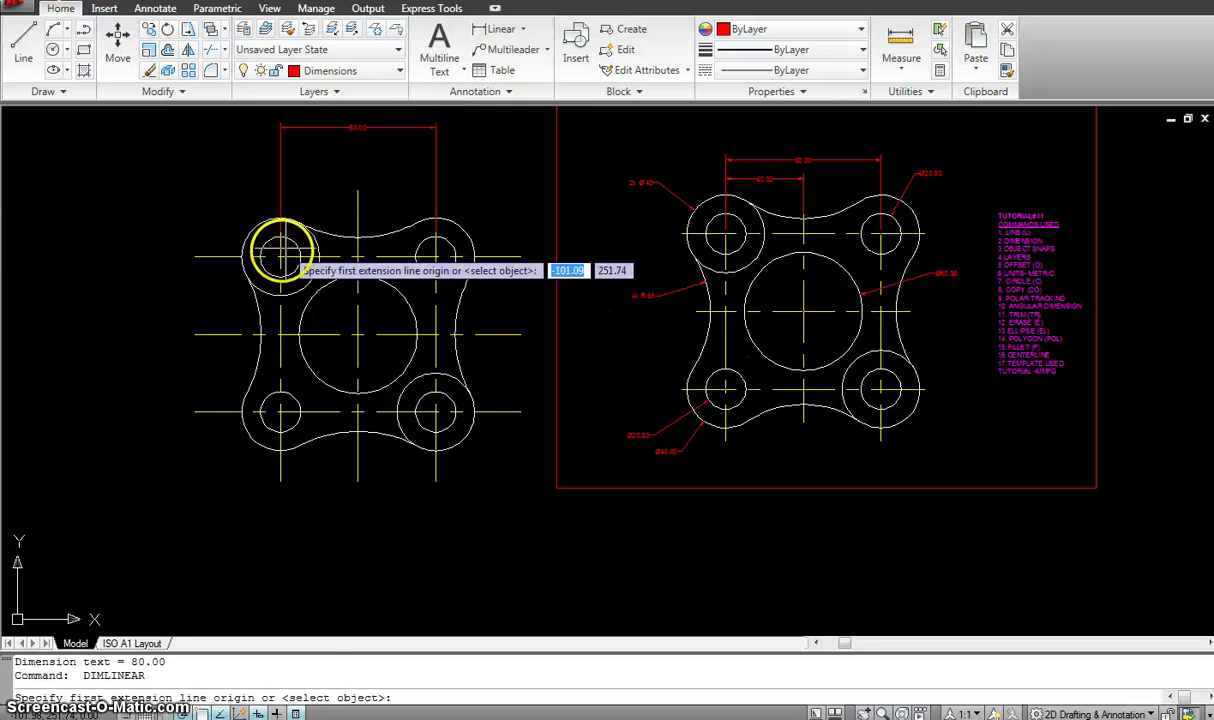
click(279, 250)
click(355, 255)
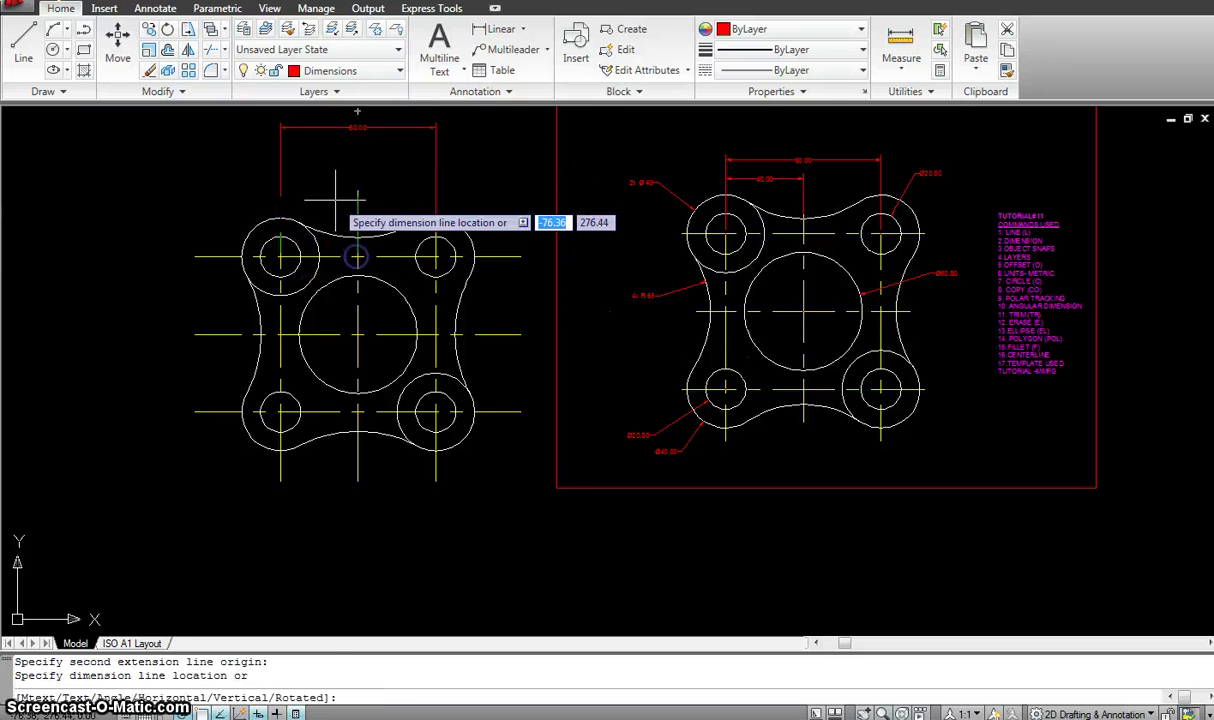
click(332, 155)
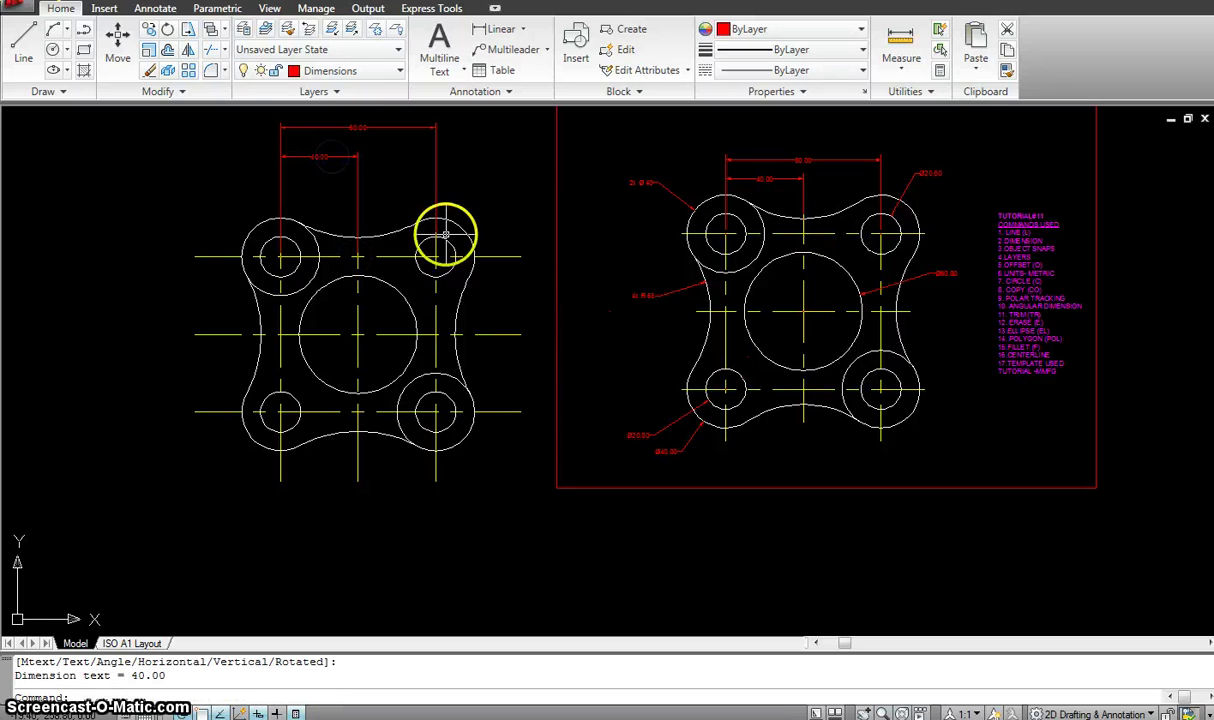
Add a radius dimension to the fillet arc on the plate's left side, with its text outside the plate
middle_drag(445, 235, 451, 243)
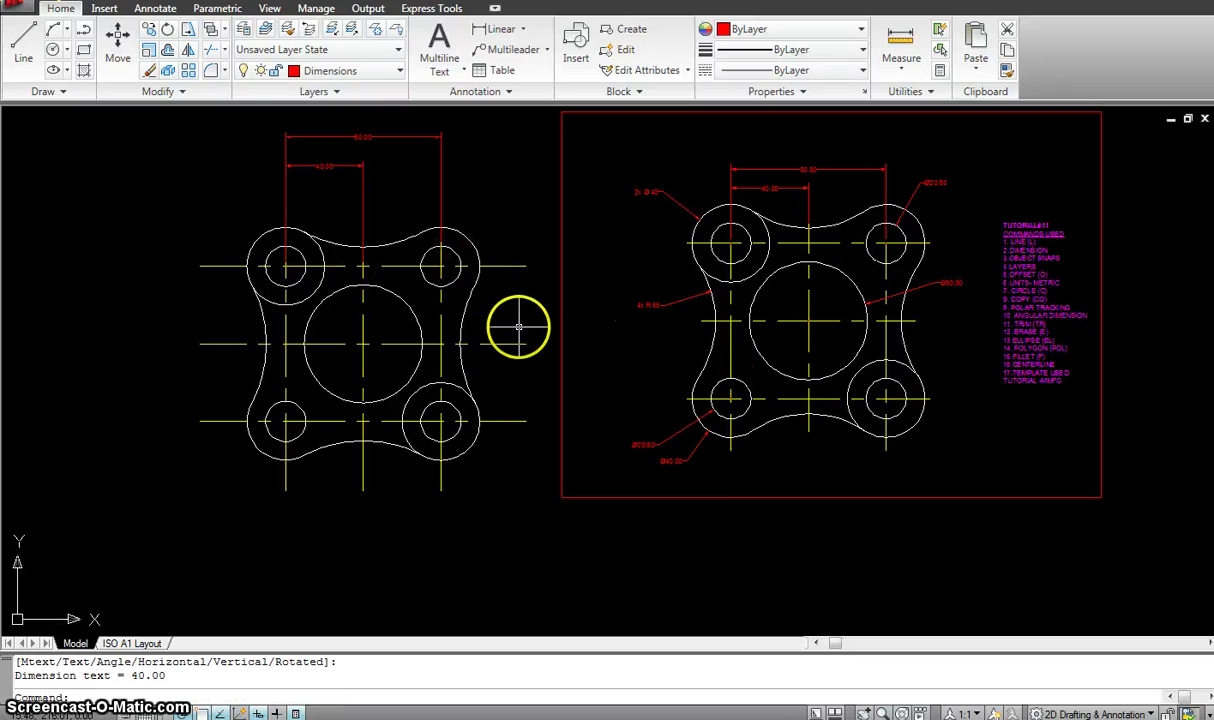
click(522, 30)
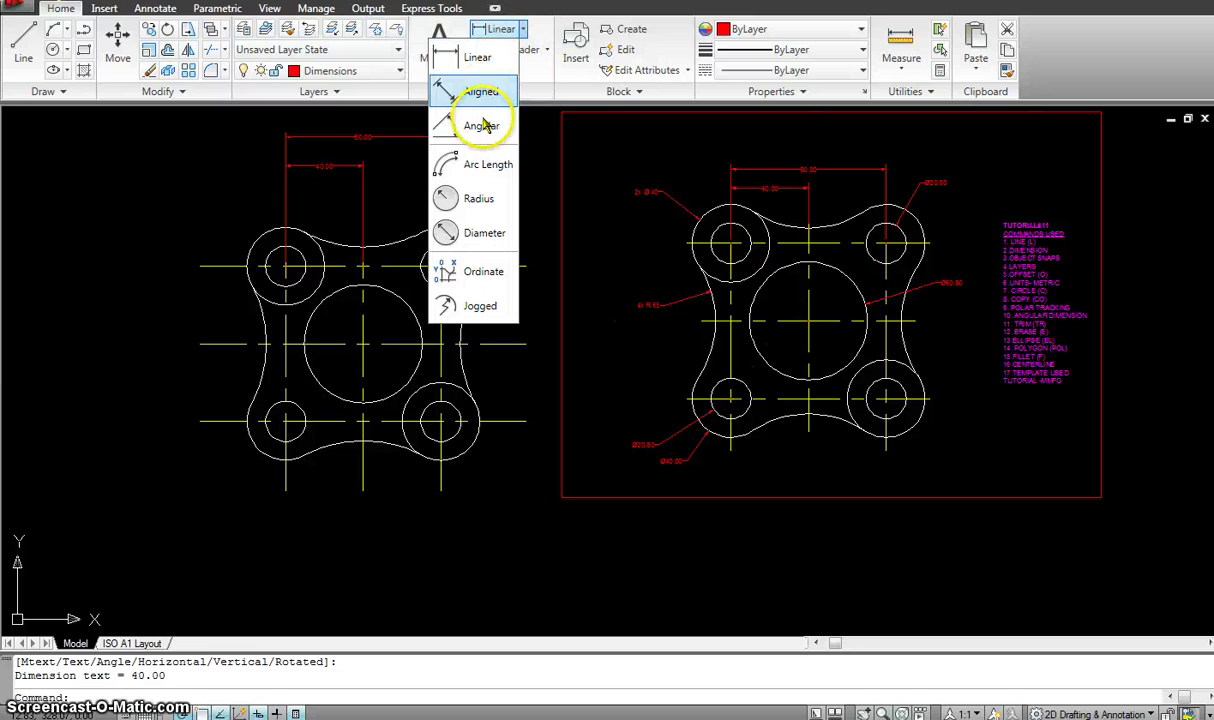
click(462, 198)
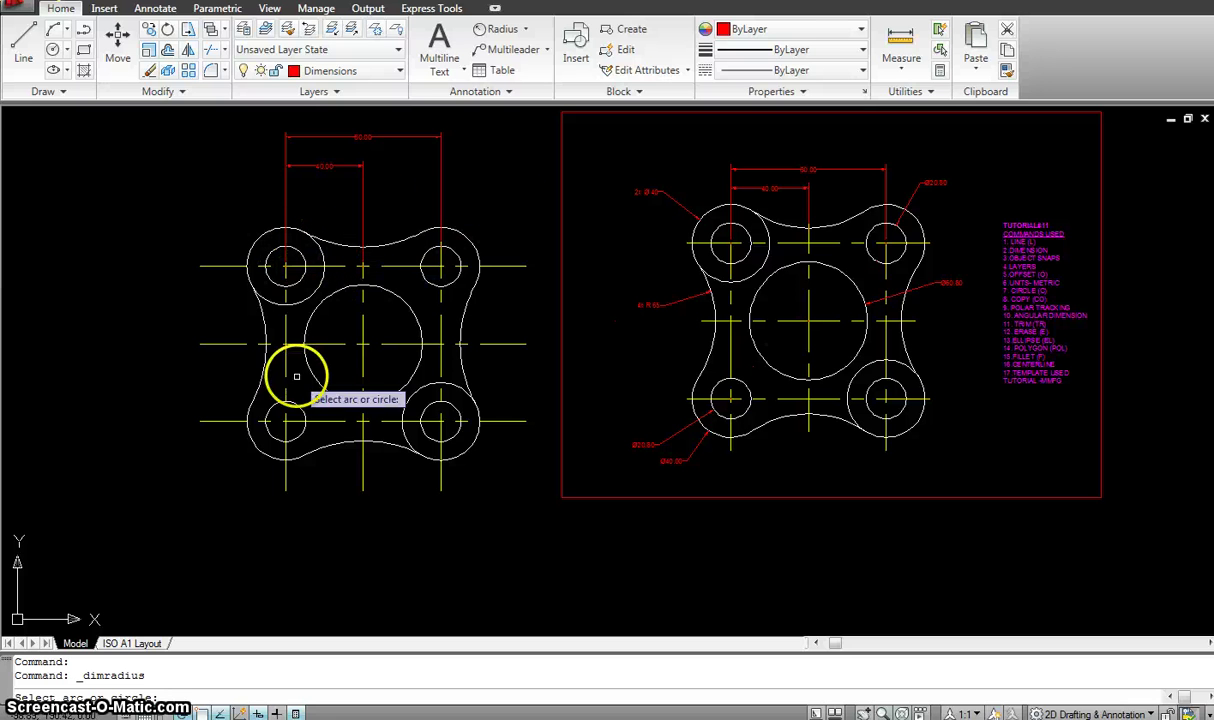
click(260, 330)
click(192, 303)
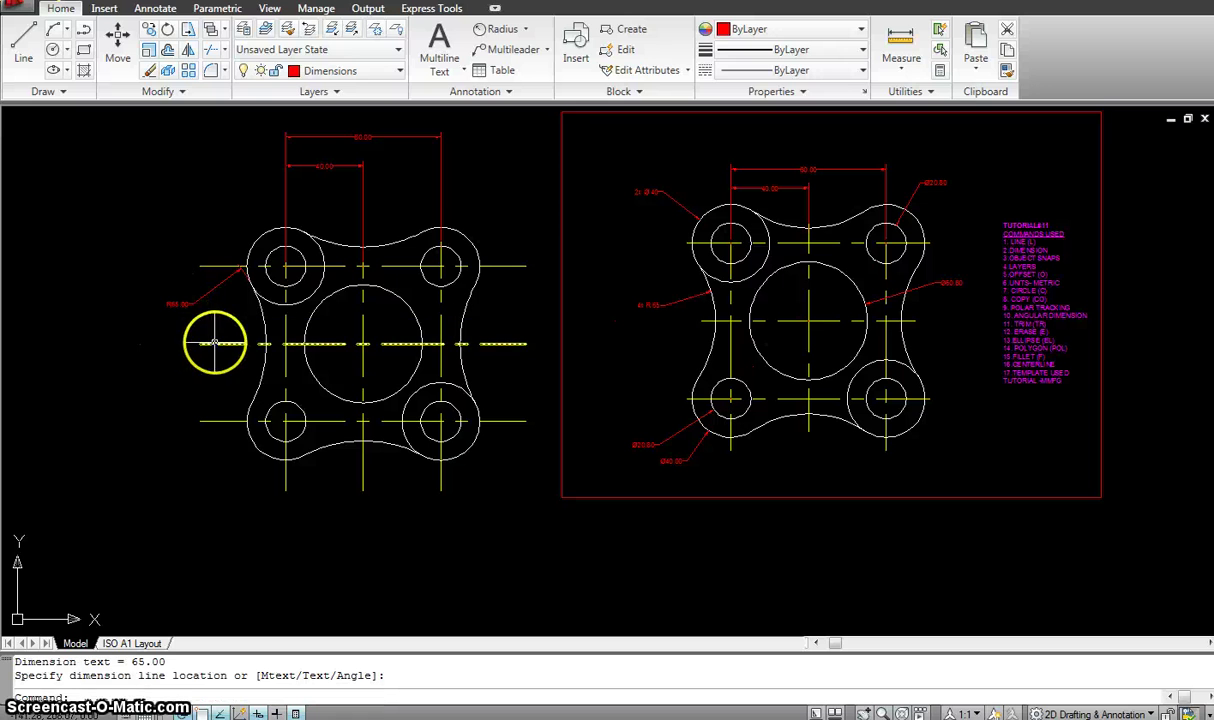
Add a radius dimension to the outer arc of the lower-left lobe, with its text below and outside the plate
key(Return)
click(260, 421)
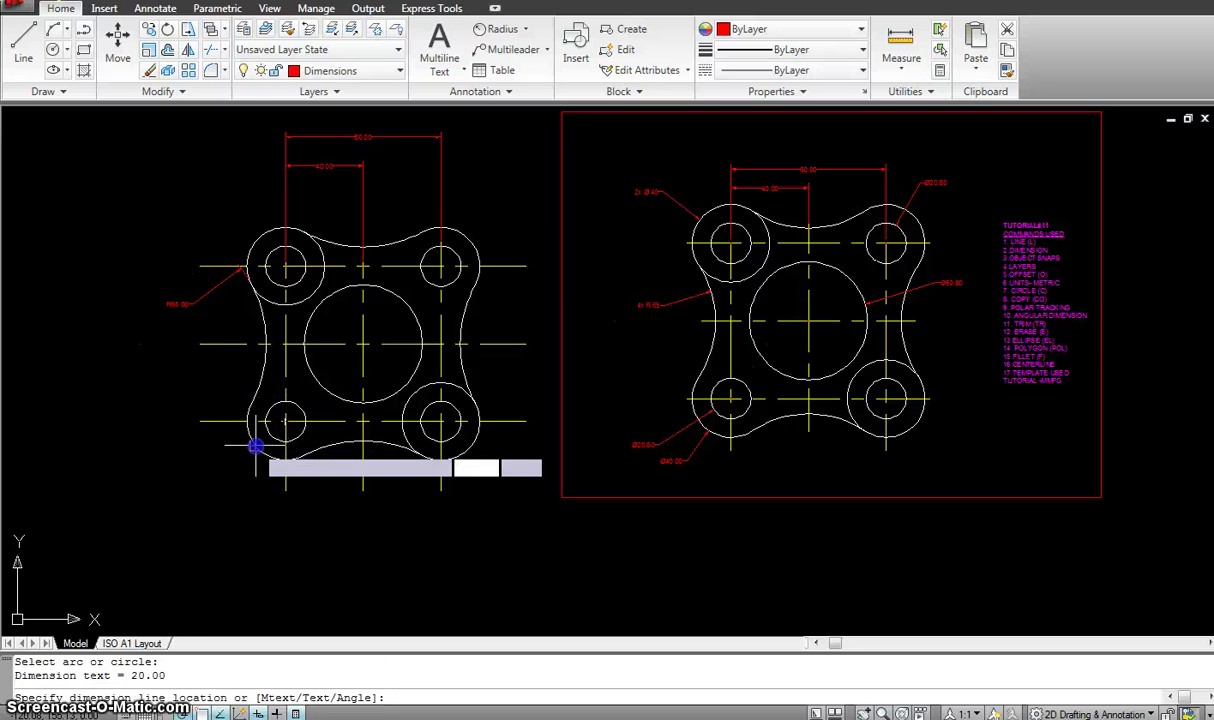
click(195, 470)
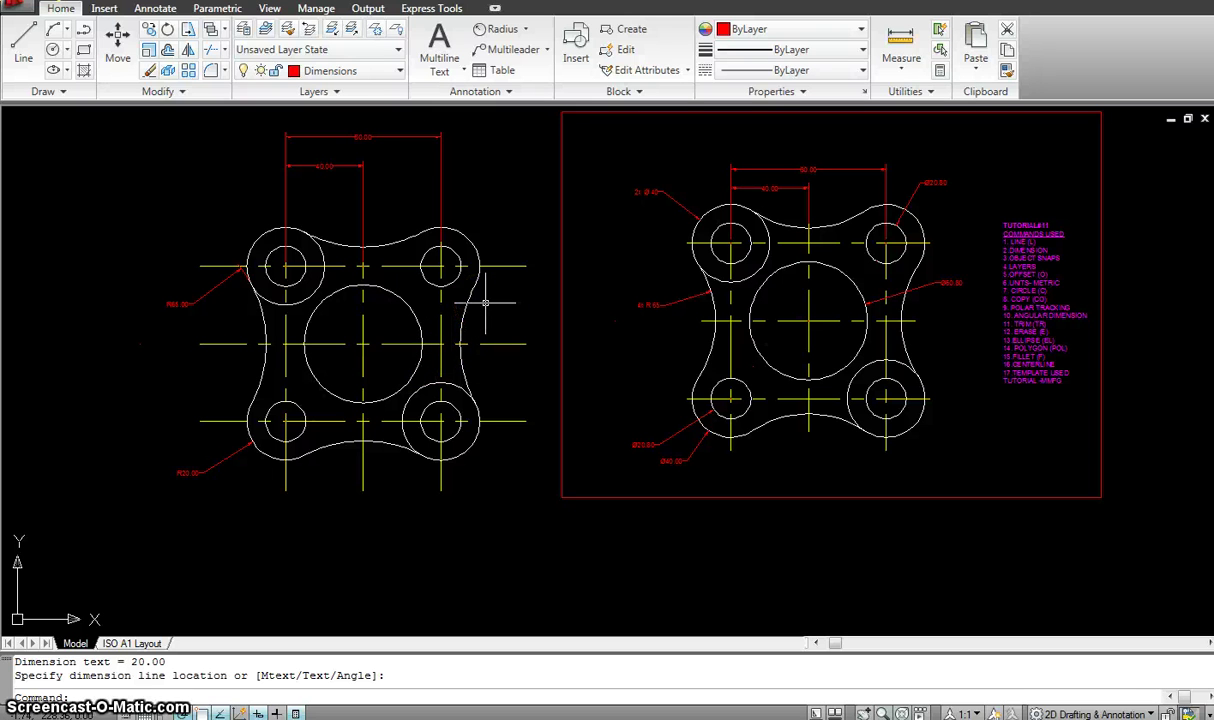
Move the arrow of the left fillet's radius dimension down so it points directly at the fillet arc
scroll(279, 277, up, 3)
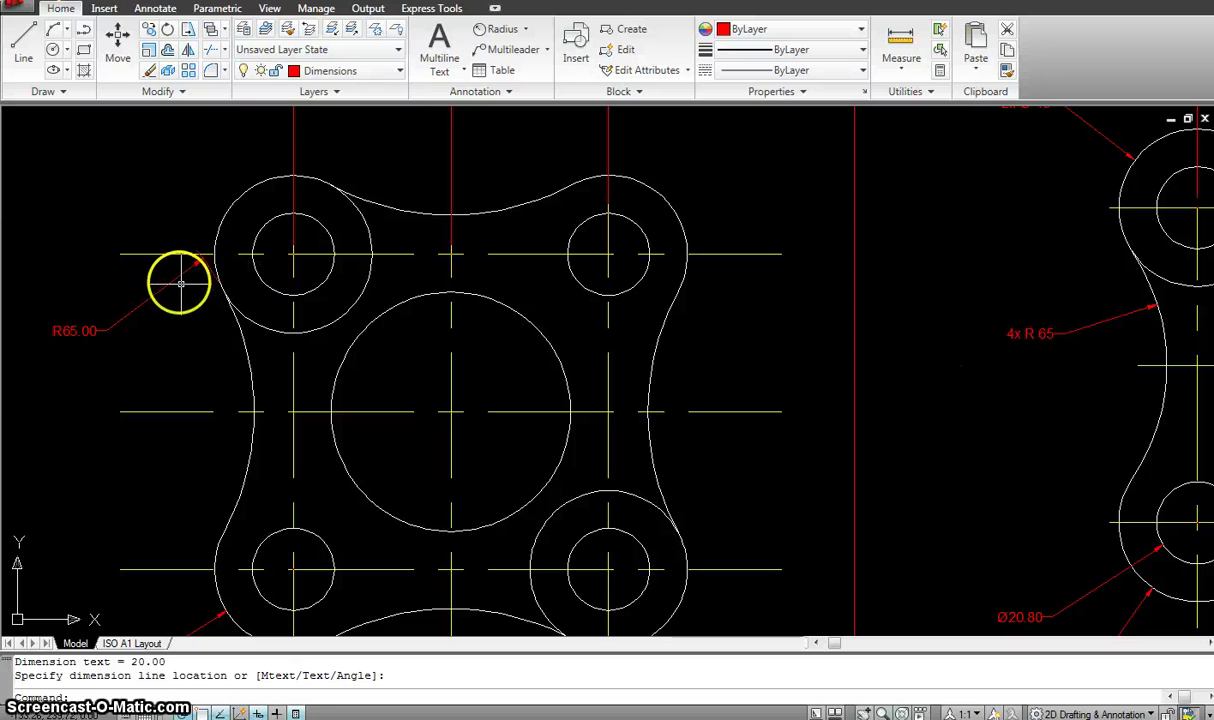
click(177, 276)
click(174, 277)
click(202, 258)
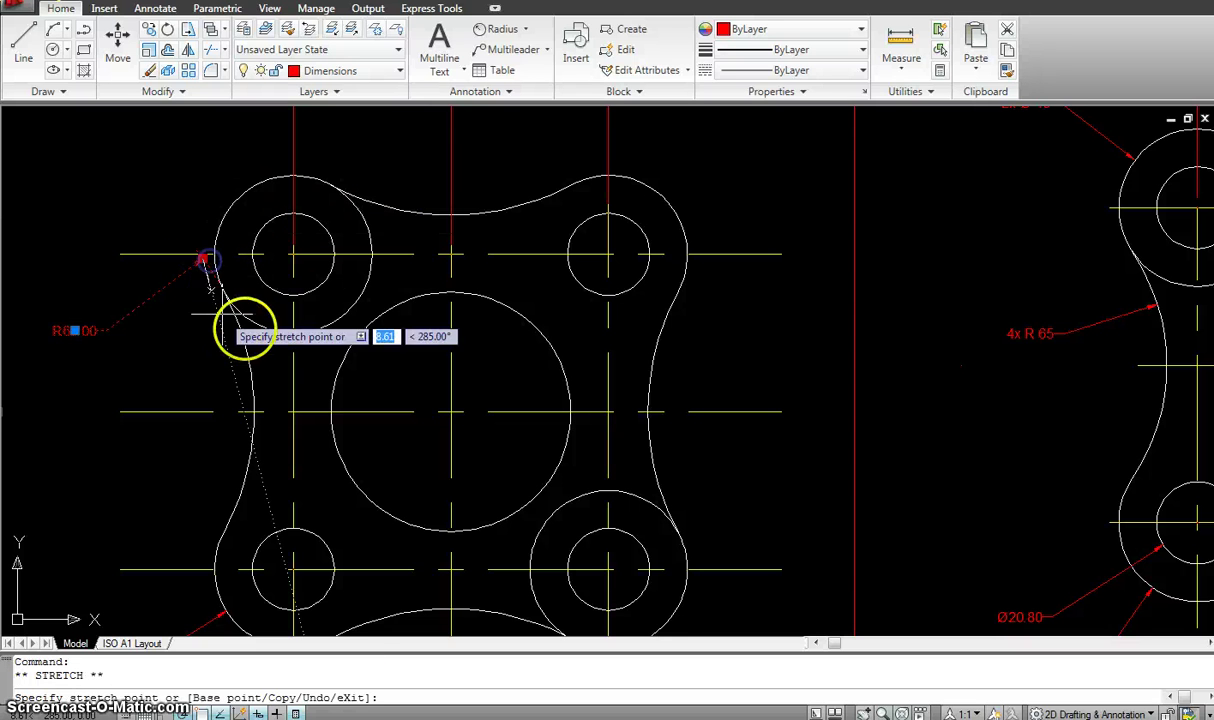
key(Escape)
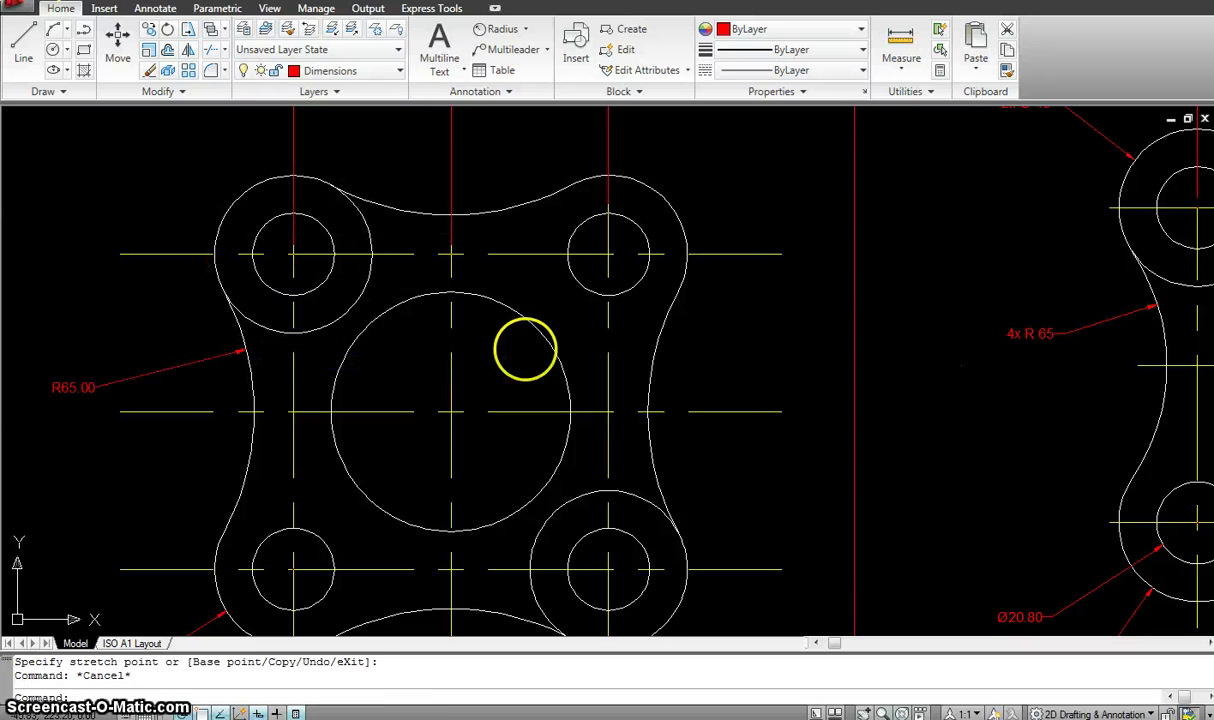
Add a diameter dimension to the outer circle of the upper-left lobe, with its text above and outside the plate
scroll(526, 347, down, 2)
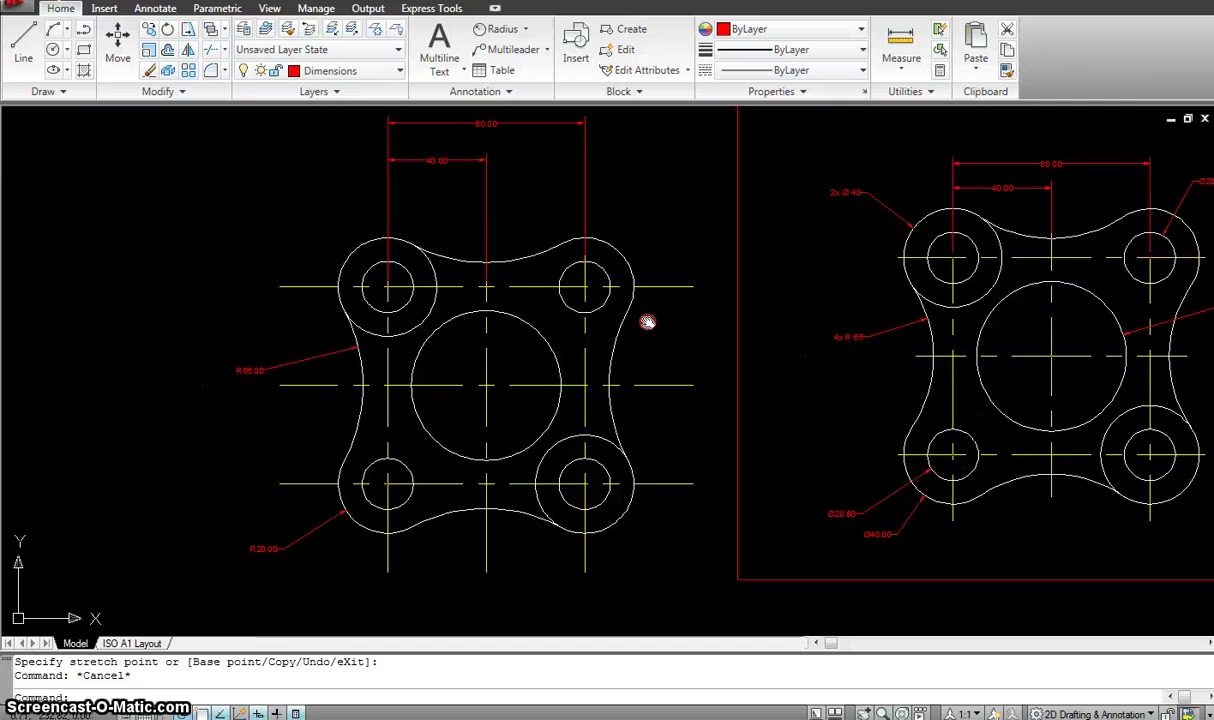
click(527, 33)
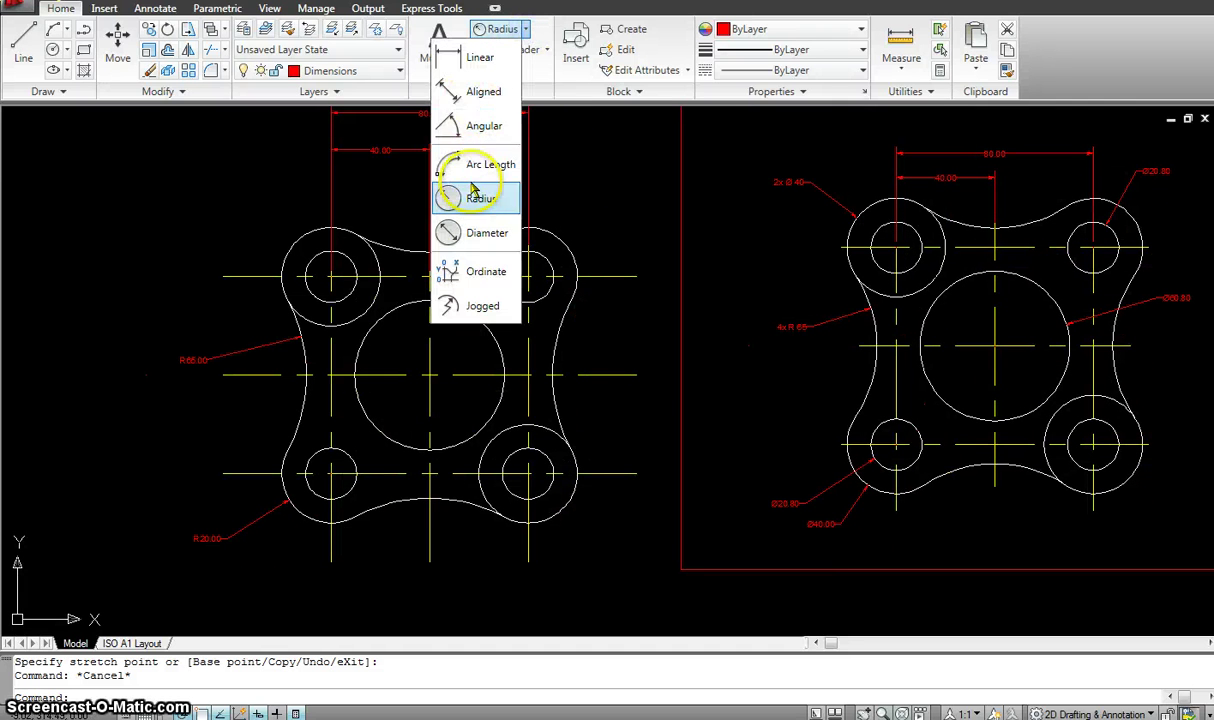
click(459, 238)
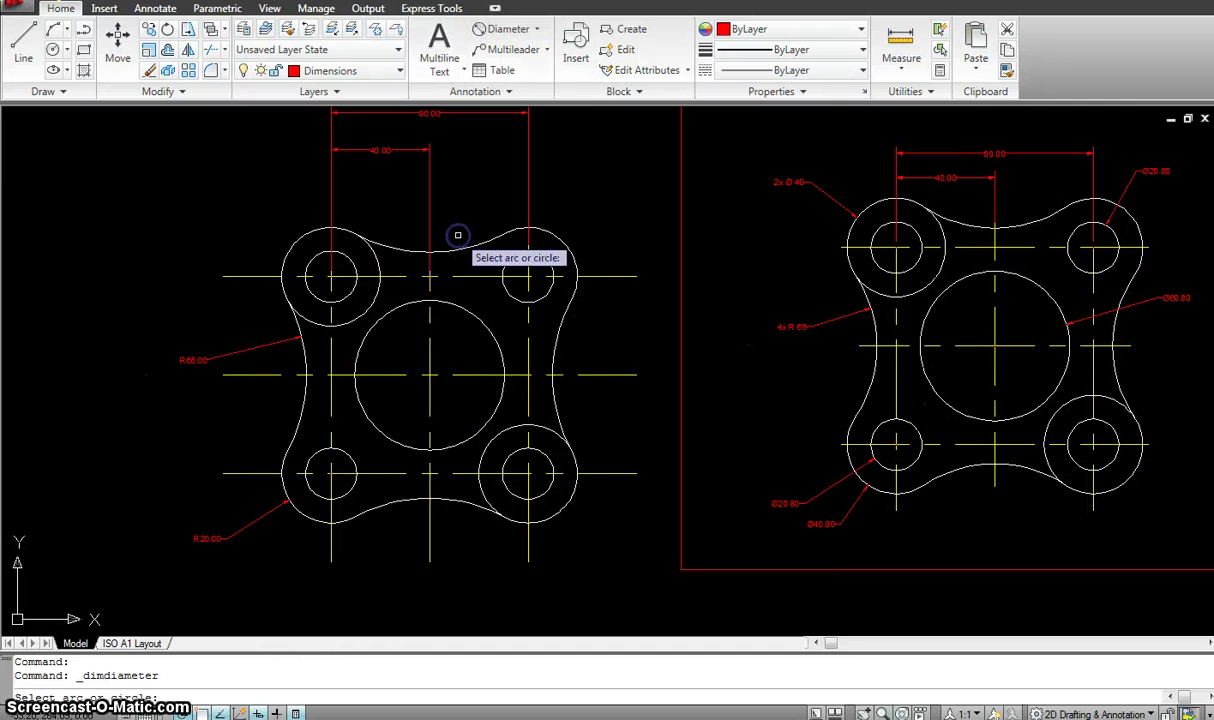
click(312, 261)
click(226, 200)
right_click(317, 293)
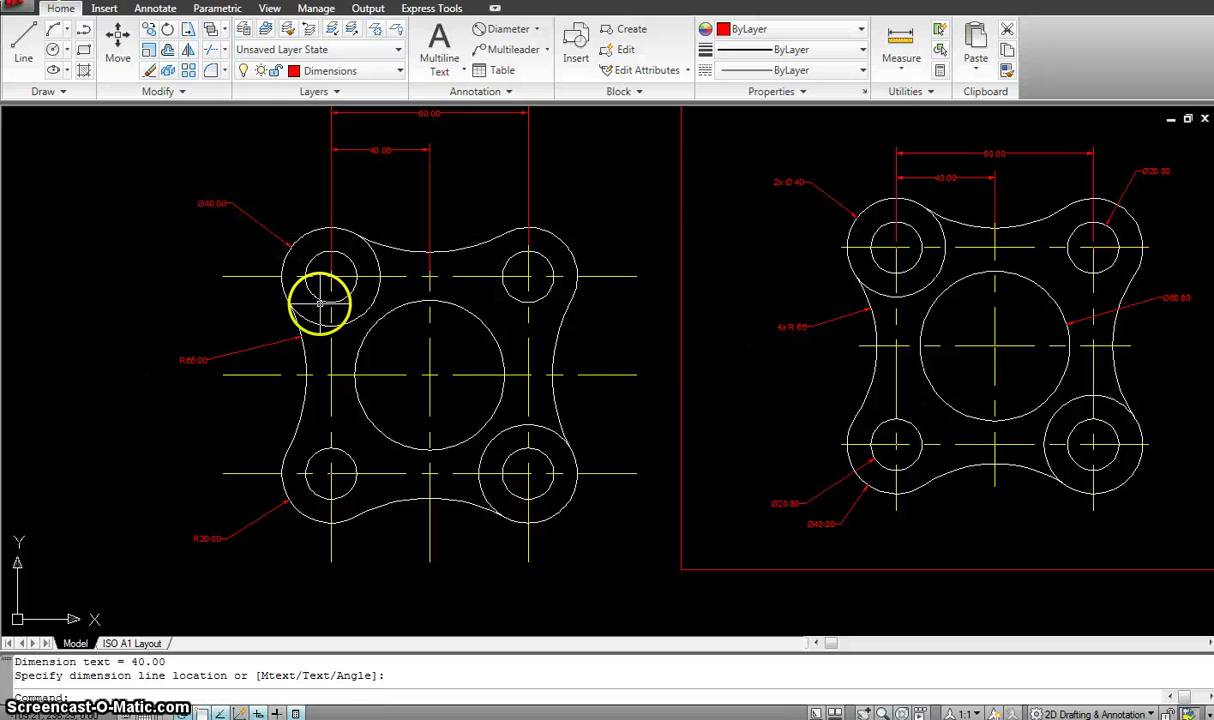
Add diameter dimensions to the upper-left lobe's small hole and the large central circle, with both texts outside the plate's left side
click(312, 293)
click(240, 311)
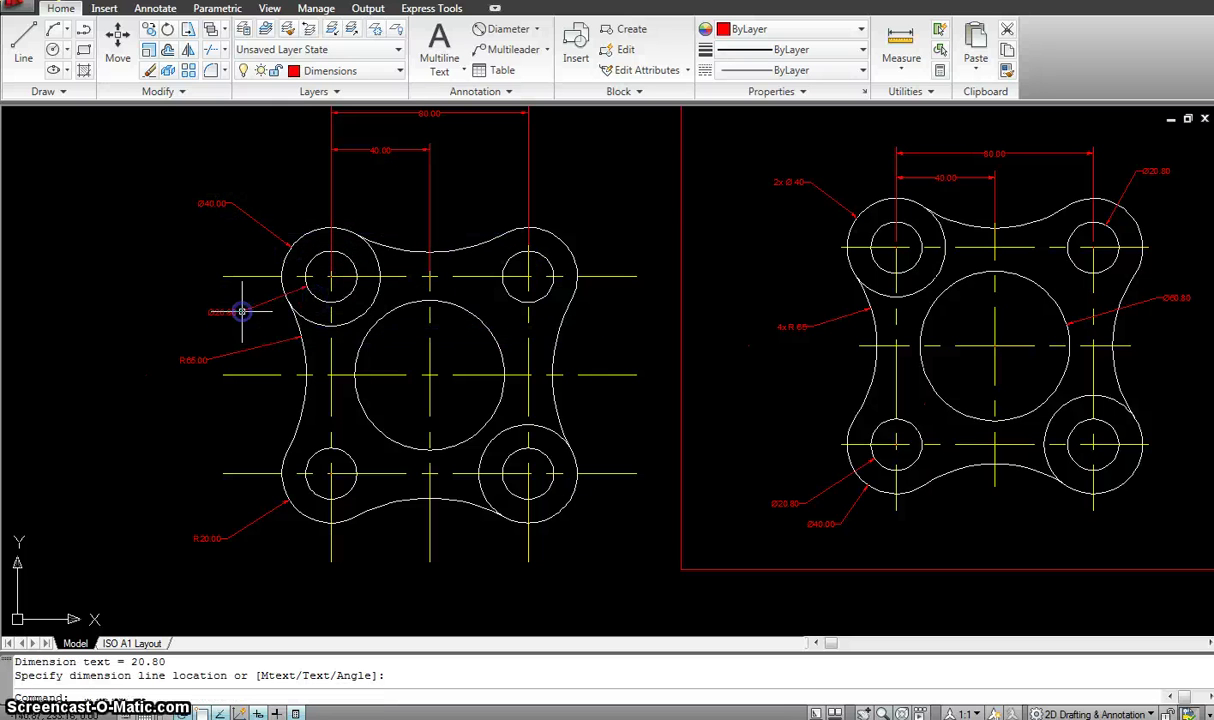
right_click(366, 400)
click(360, 406)
click(225, 437)
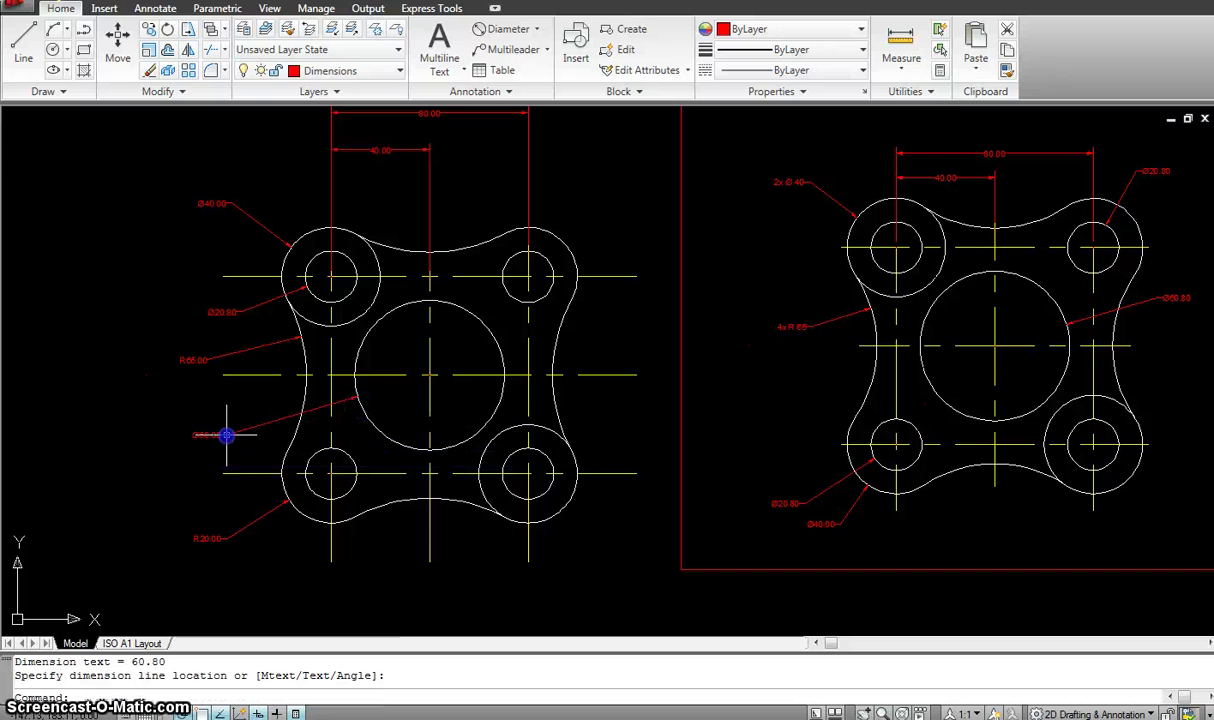
Add a diameter dimension to the outer circle of the lower-right lobe, with its text above and outside the plate
right_click(407, 597)
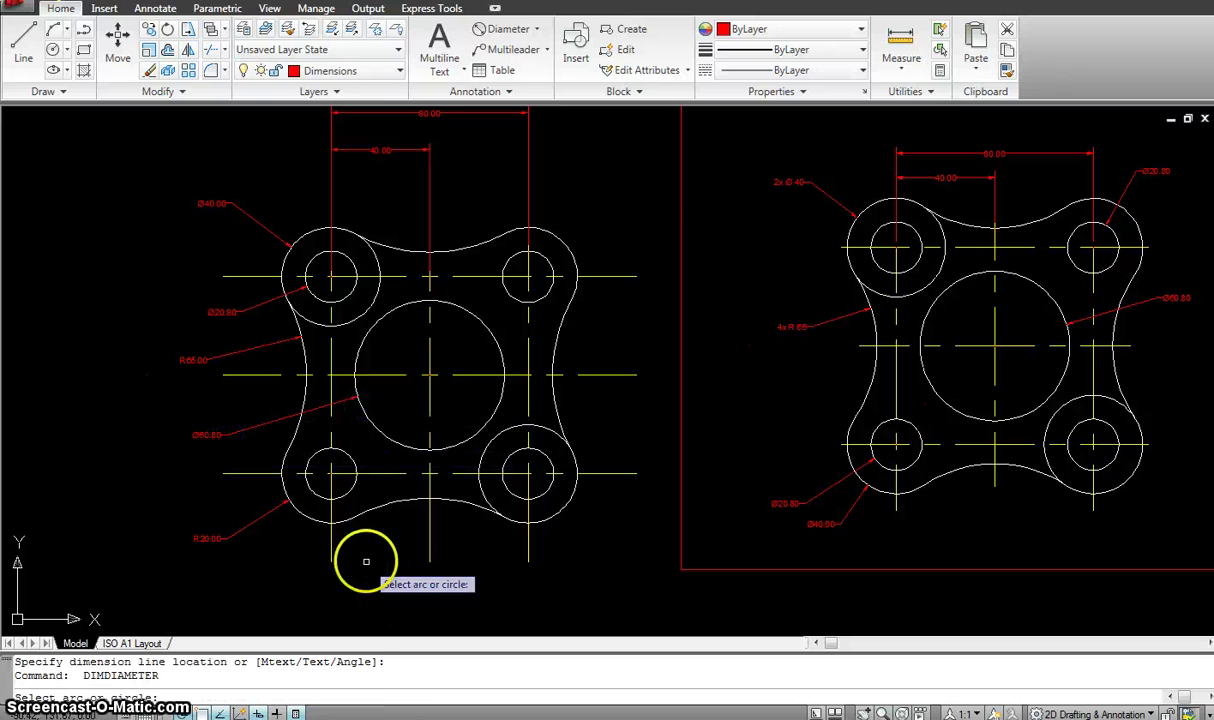
click(540, 425)
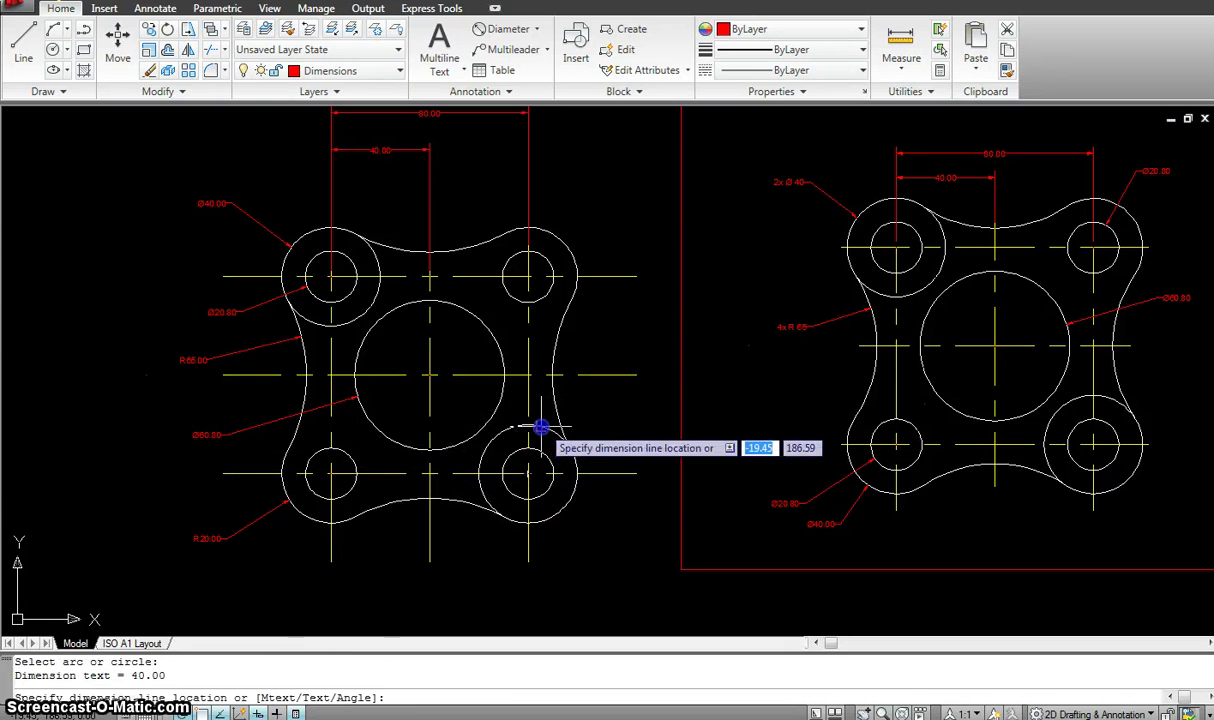
click(602, 415)
middle_drag(590, 457, 586, 492)
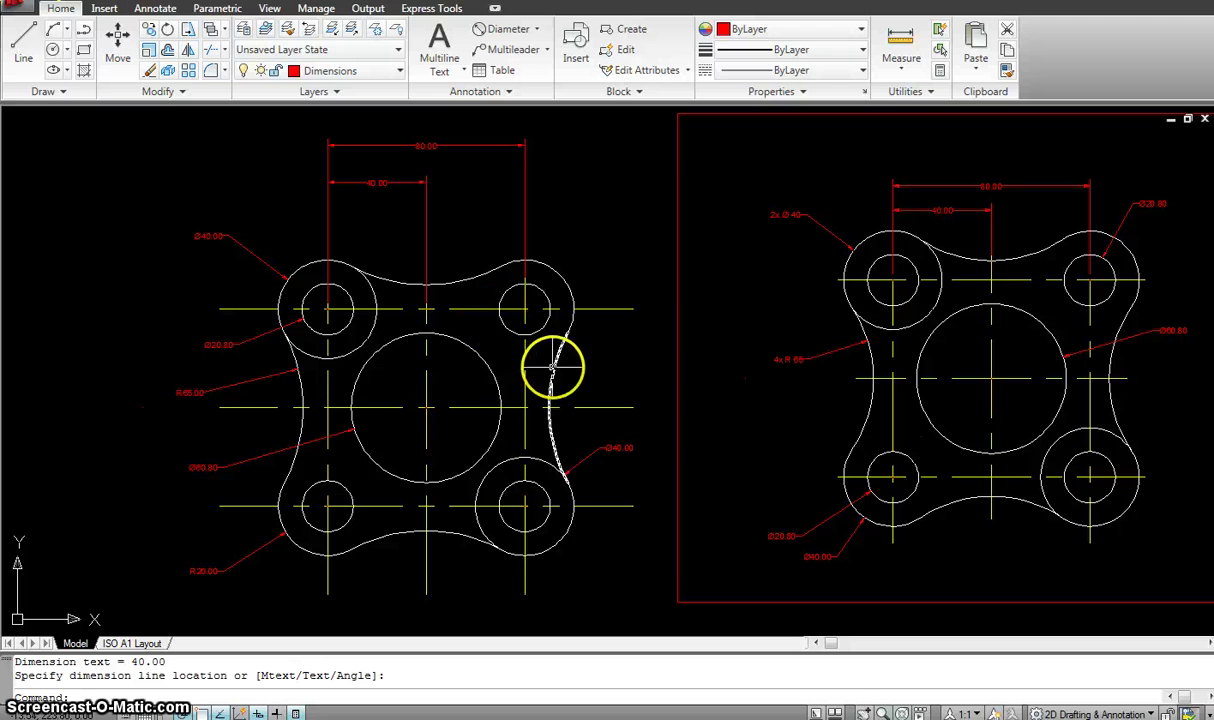
mouse_move(555, 368)
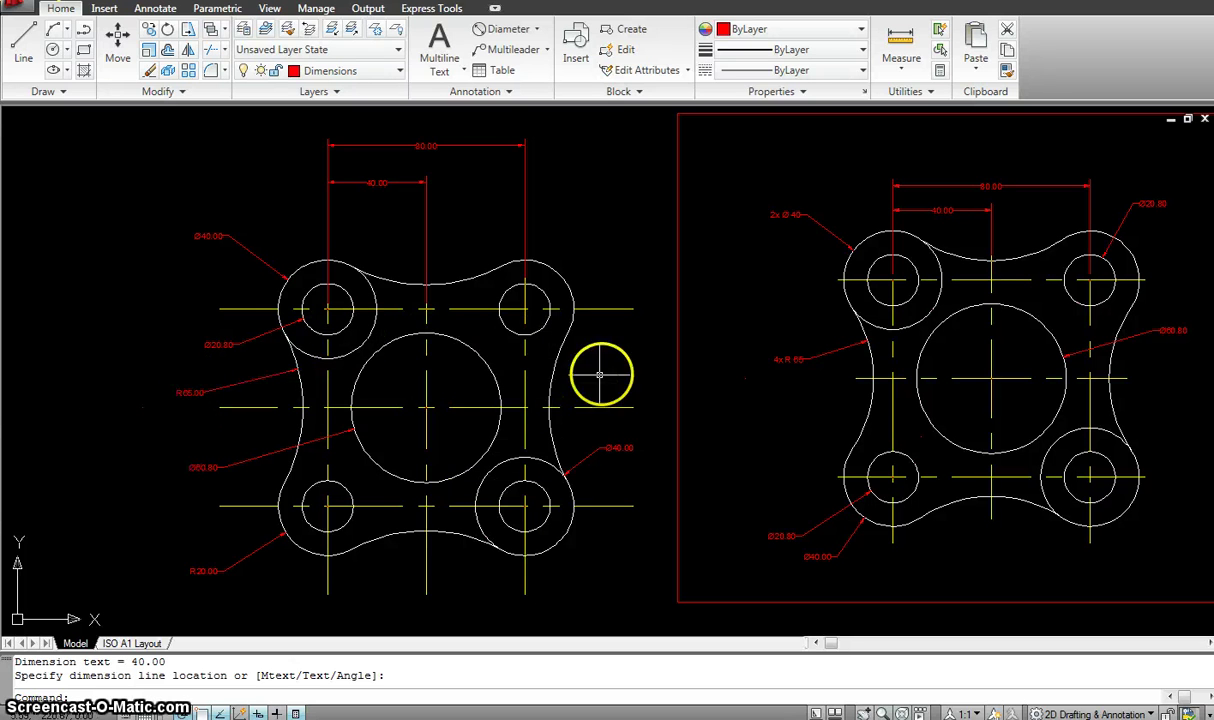
mouse_move(601, 368)
middle_down()
mouse_move(515, 374)
mouse_move(481, 343)
middle_up()
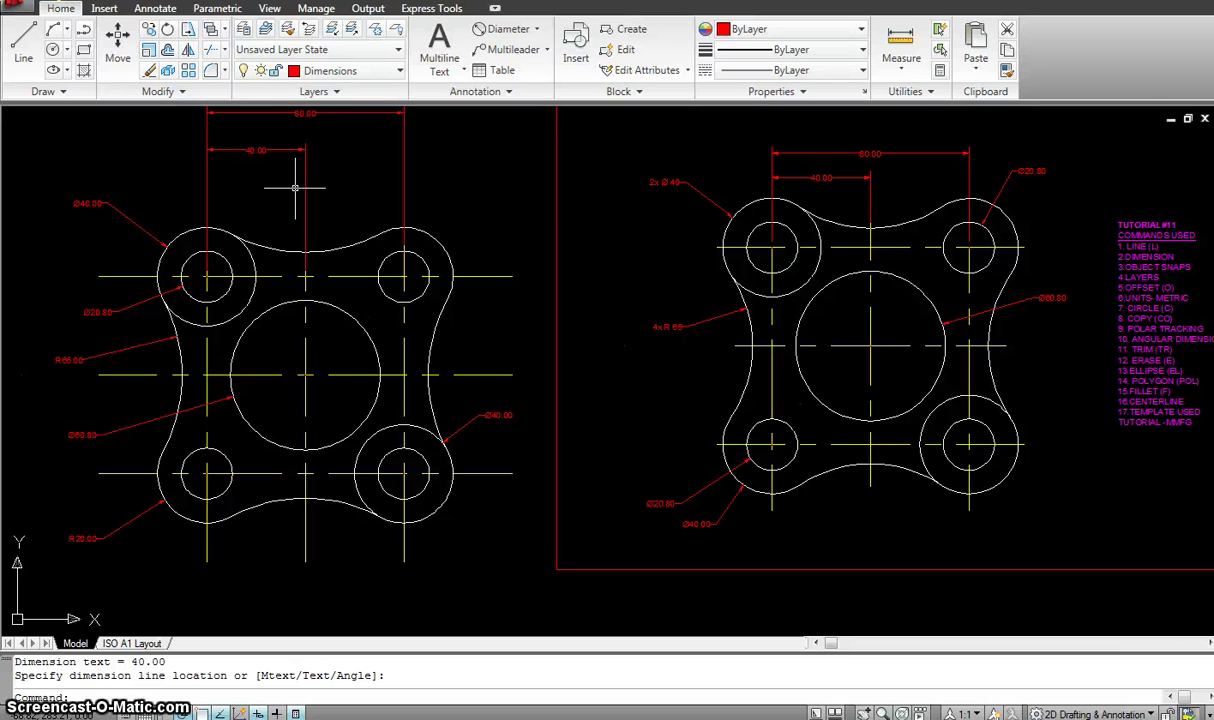
middle_drag(295, 187, 295, 196)
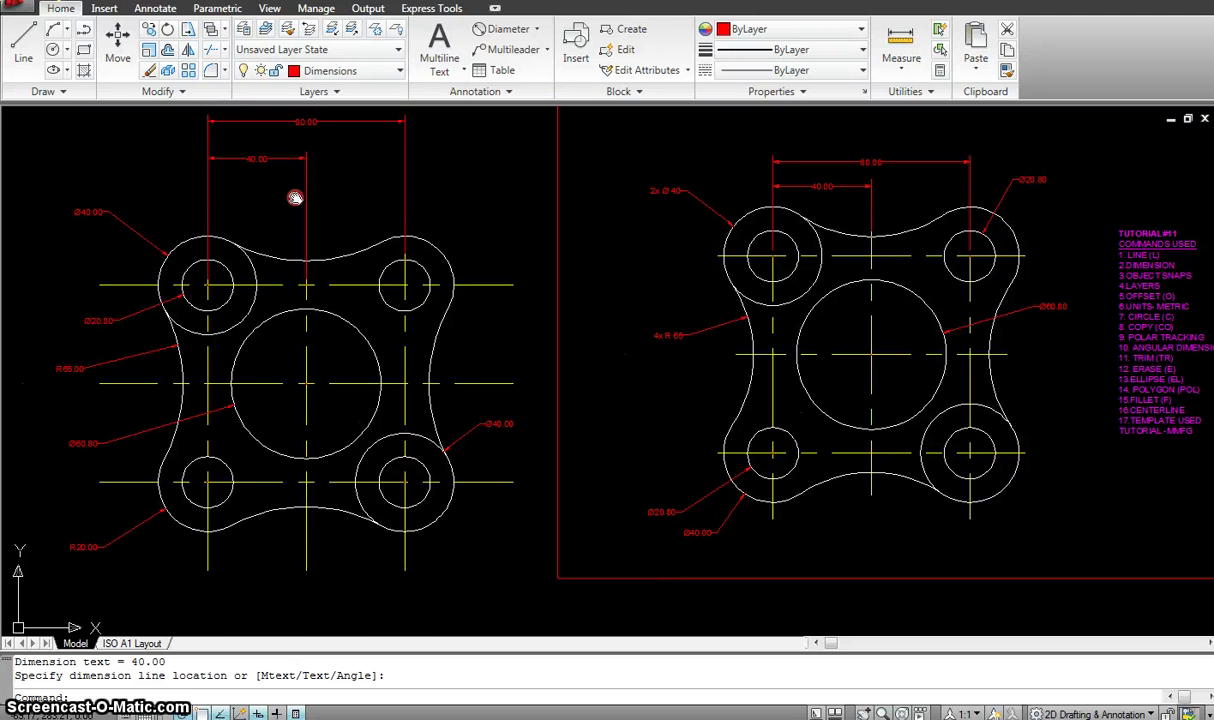